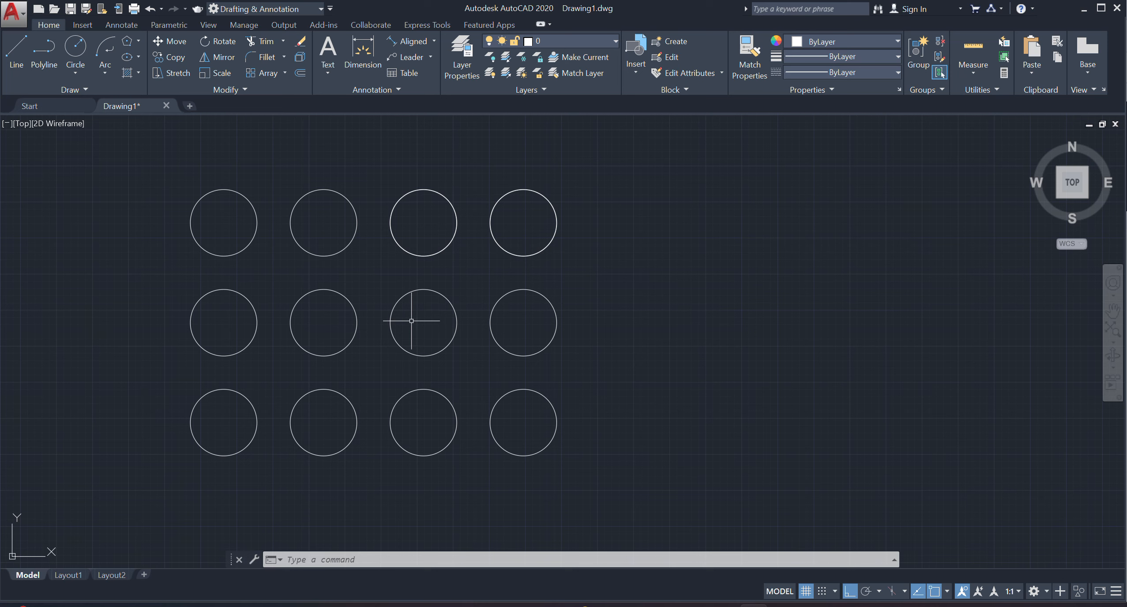
Draw a center-based ellipse beside the grid of circles with a 4' horizontal half-axis and a 6' vertical half-axis.
left_click(139, 56)
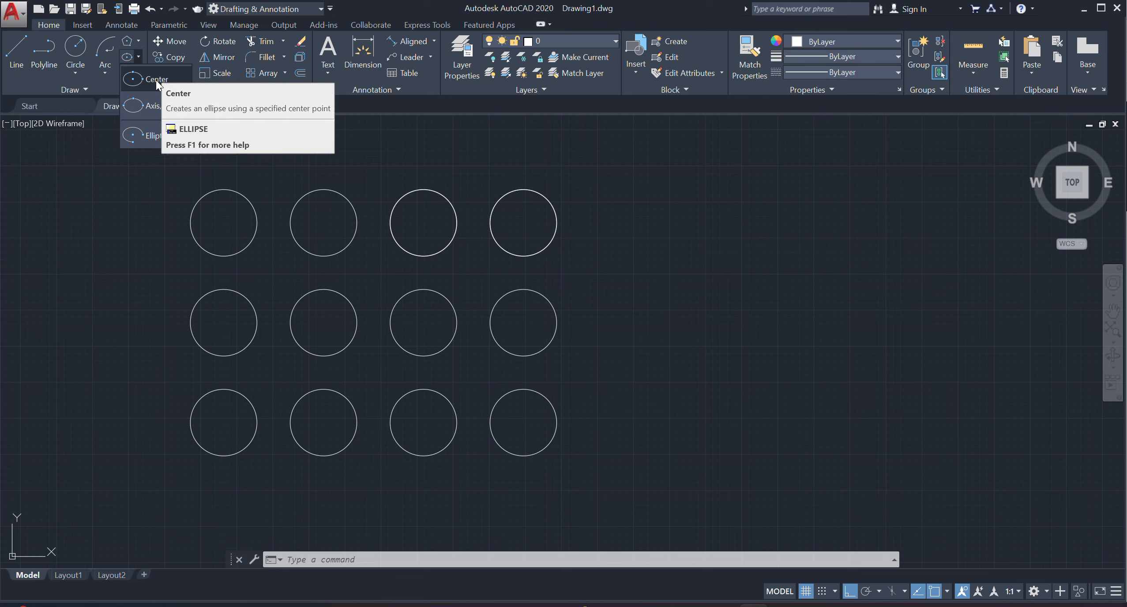
left_click(156, 80)
left_click(701, 353)
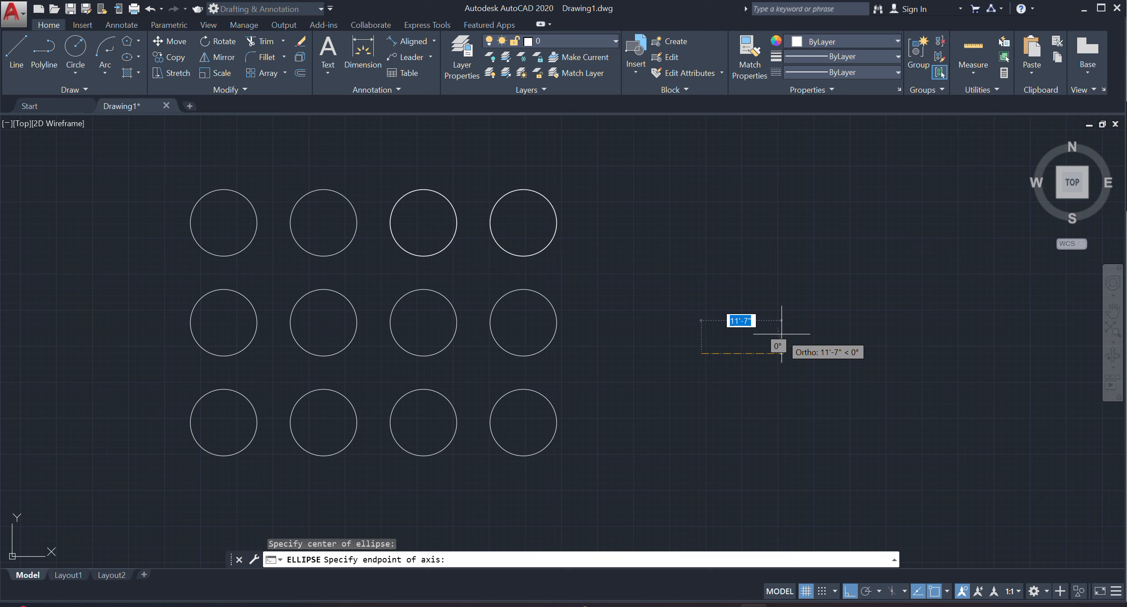
type("4'")
key("Return")
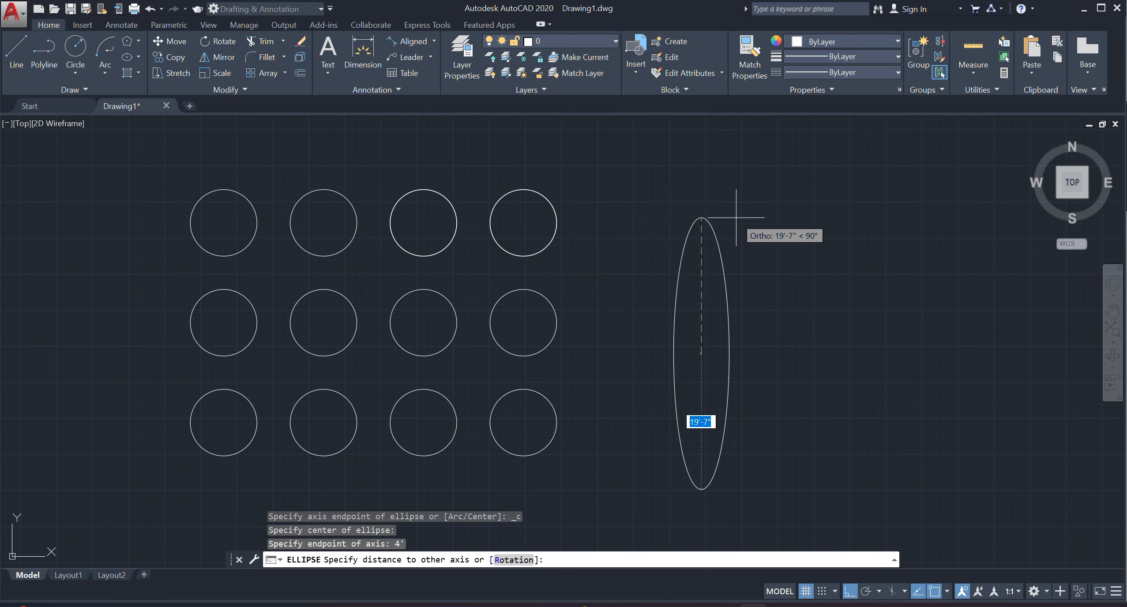
type("6'")
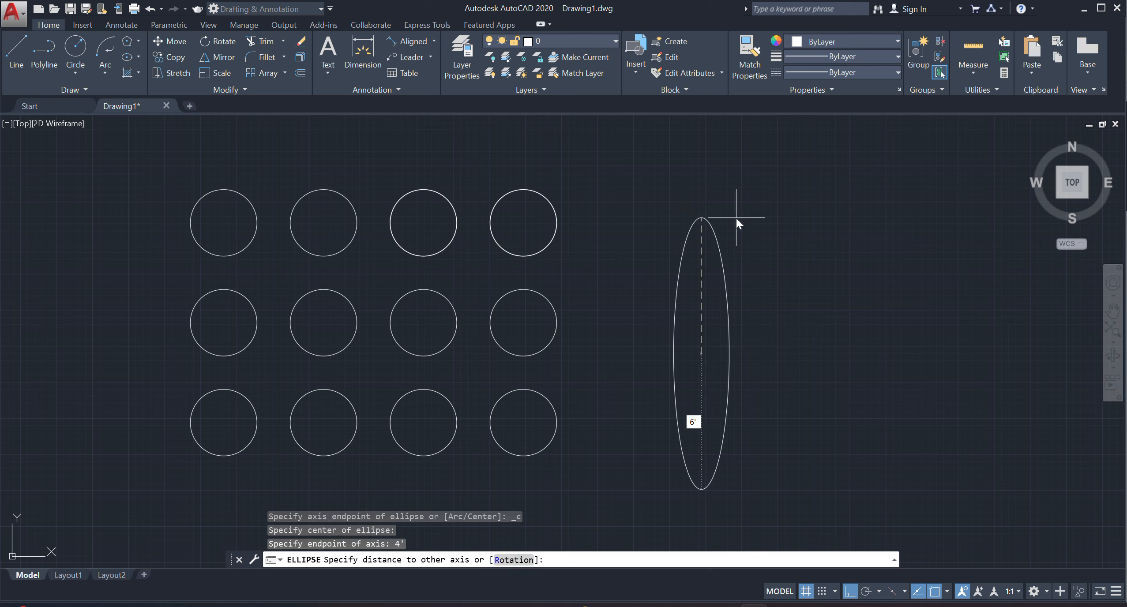
key("Return")
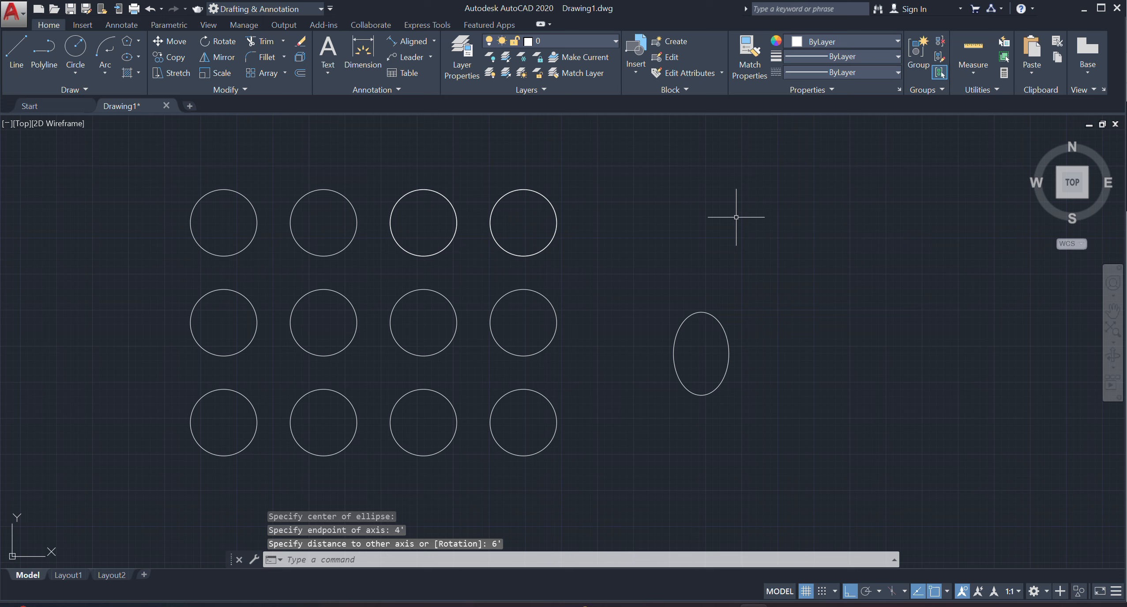
Dimension the ellipse's horizontal half-axis from its center to its right quadrant, placing the dimension above the ellipse.
left_click(363, 54)
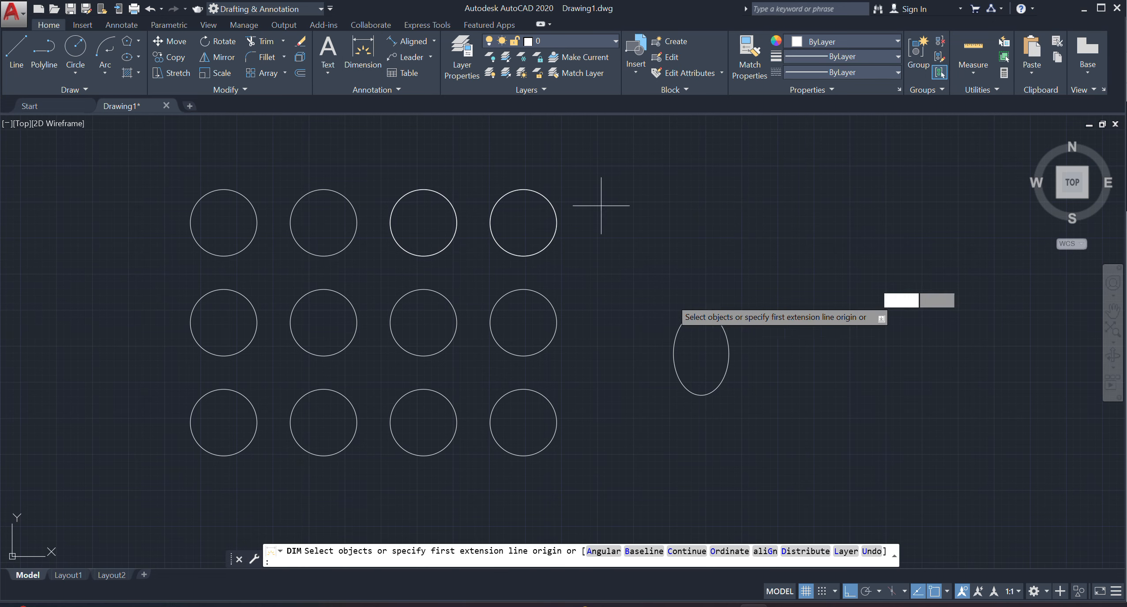
left_click(701, 354)
left_click(729, 354)
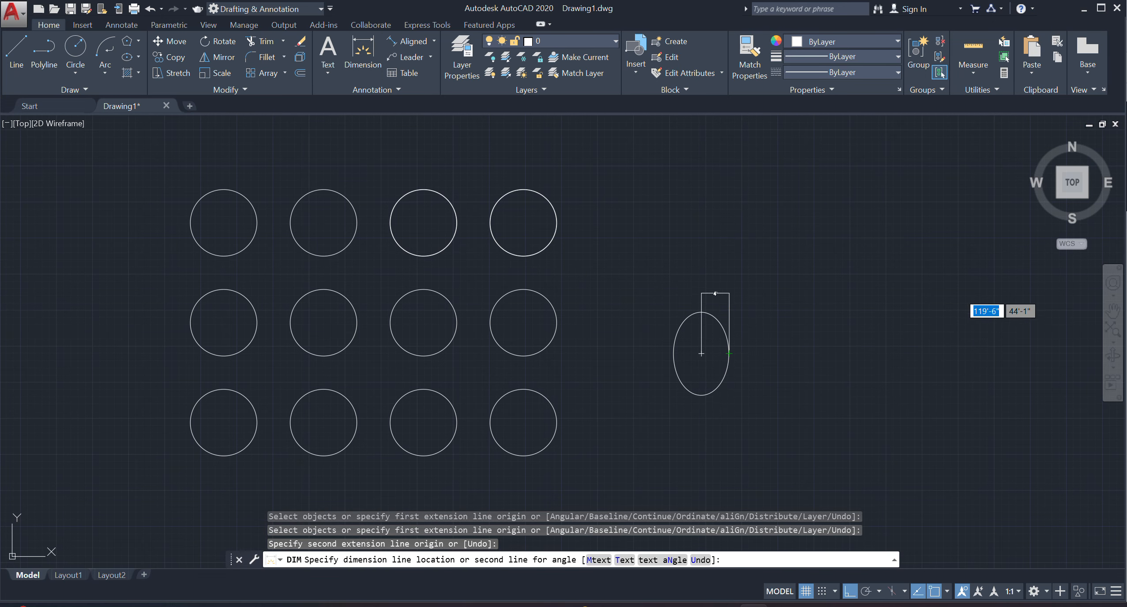
left_click(716, 295)
Dimension the ellipse's vertical half-axis from its top quadrant to its center, placing the dimension on its left side.
scroll(713, 357, "up", 4)
left_click(683, 242)
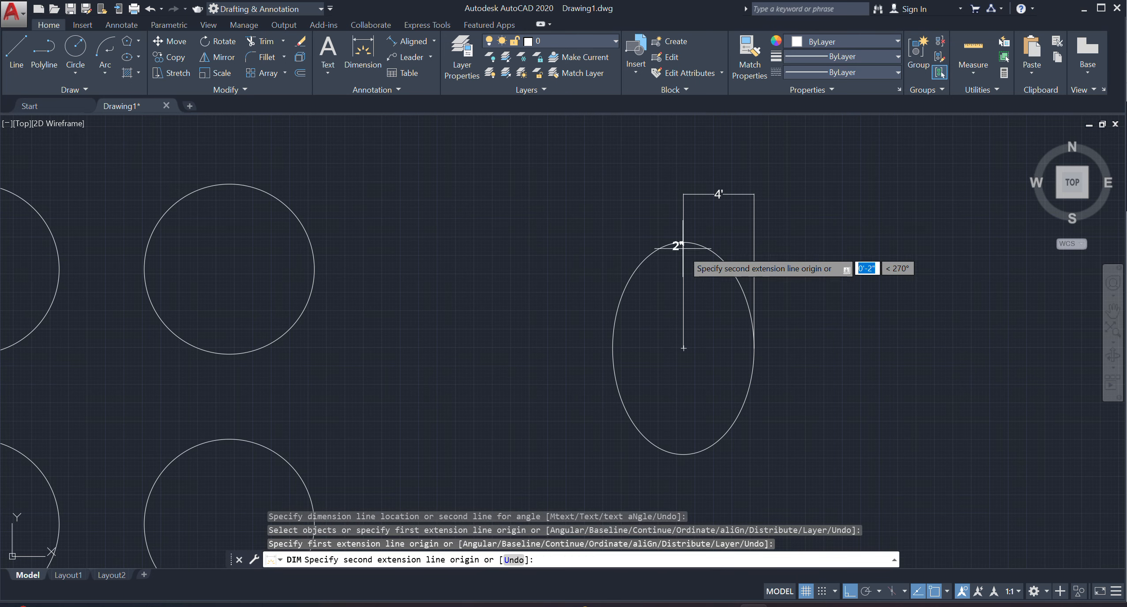
left_click(683, 348)
left_click(563, 344)
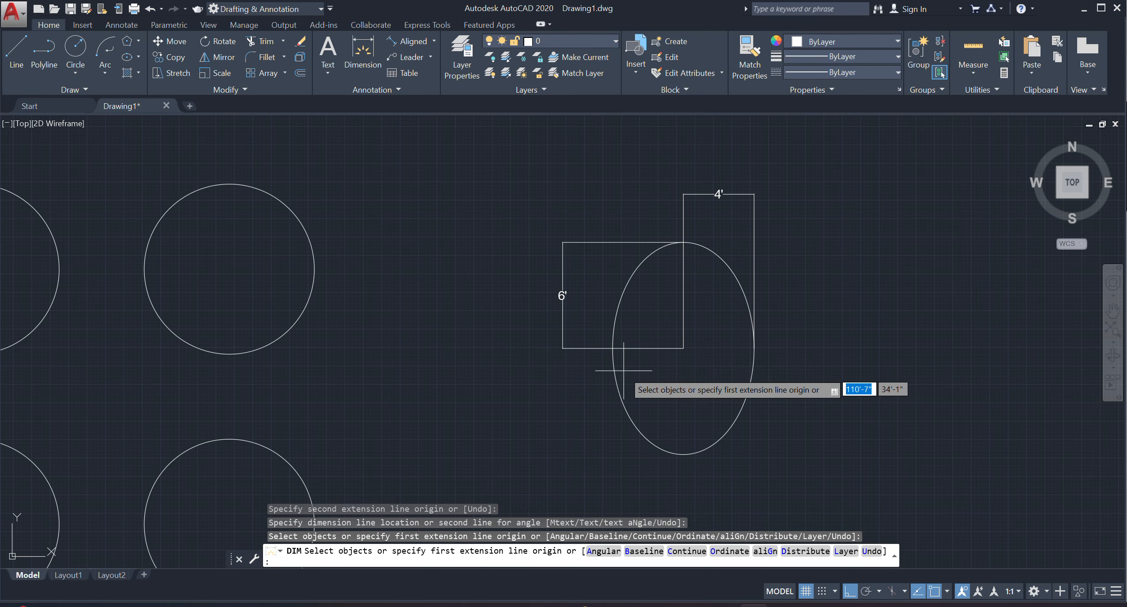
scroll(618, 369, "down", 2)
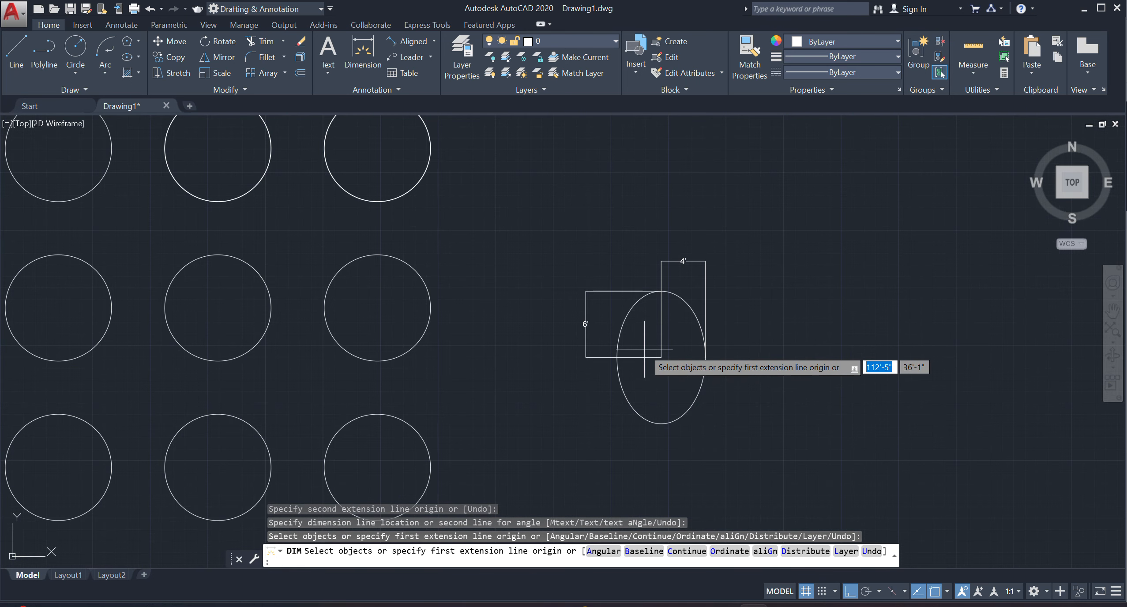
scroll(667, 341, "down", 2)
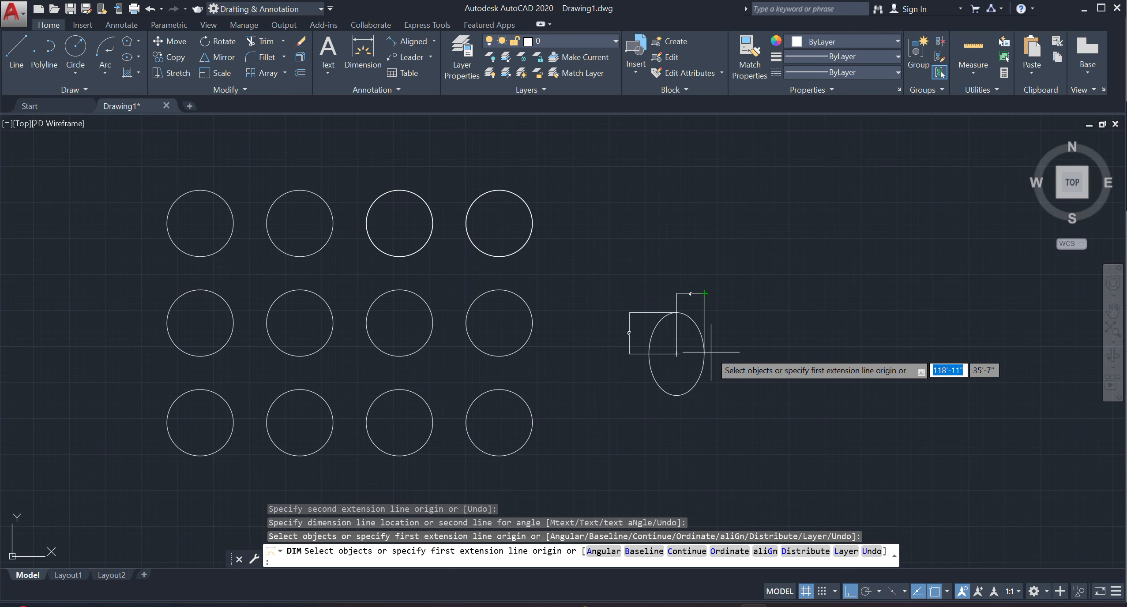
middle_click_drag(673, 415, 666, 407)
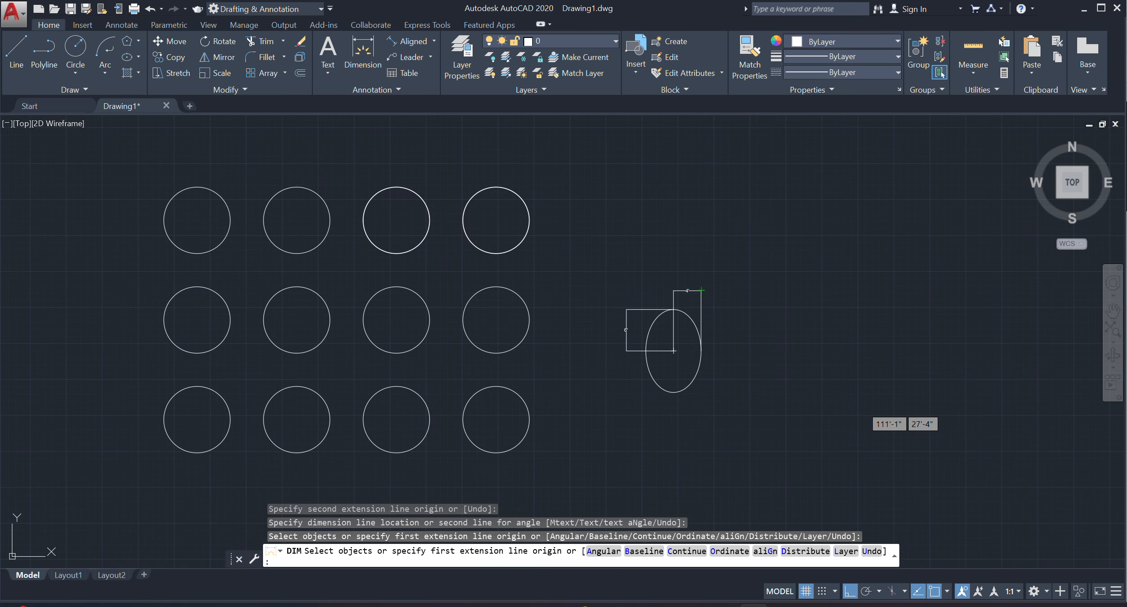
key("Return")
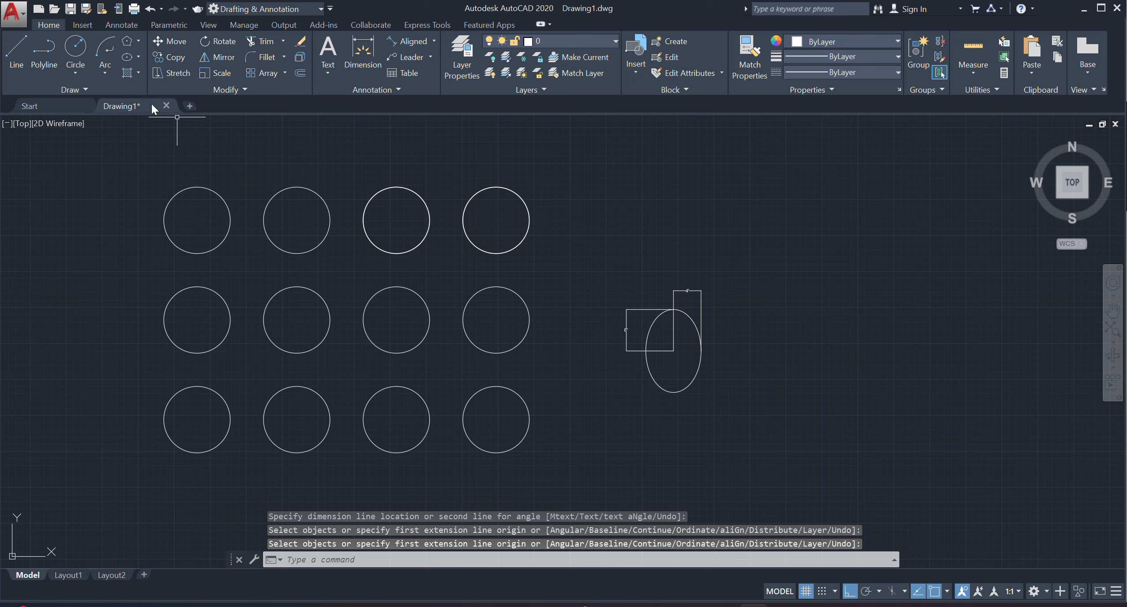
Draw a second center-based ellipse below the first with a 3' horizontal half-axis and a 5' vertical half-axis.
left_click(139, 55)
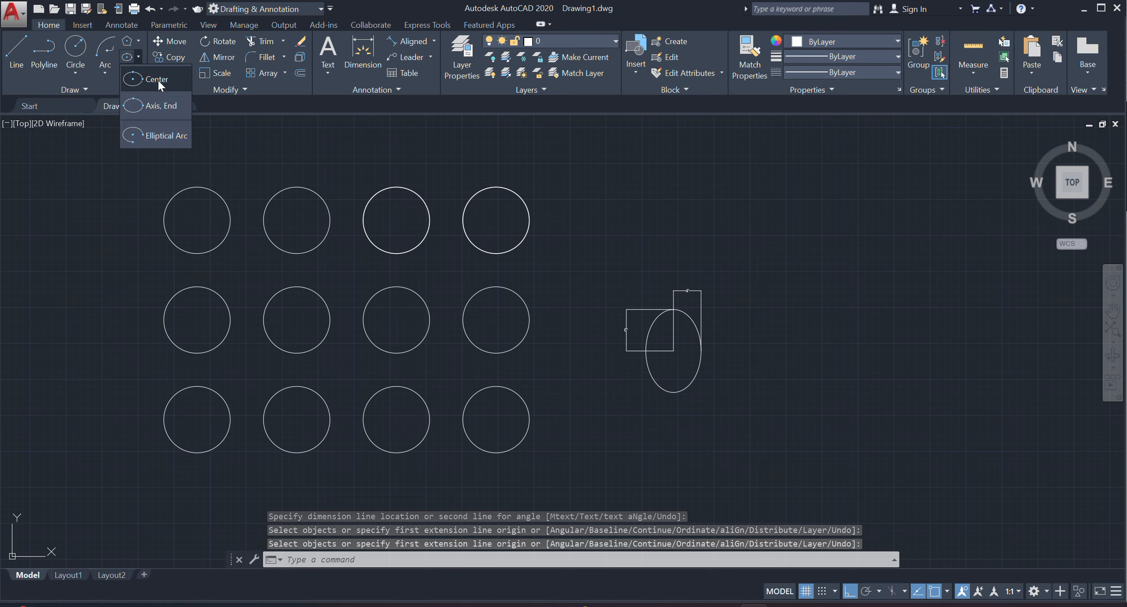
left_click(157, 81)
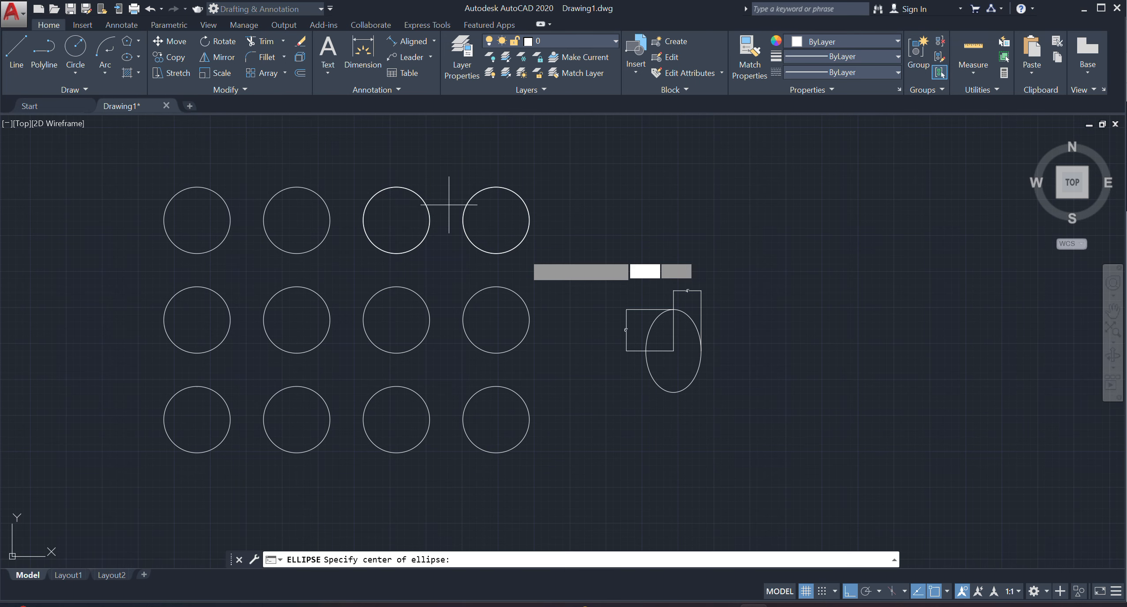
left_click(669, 454)
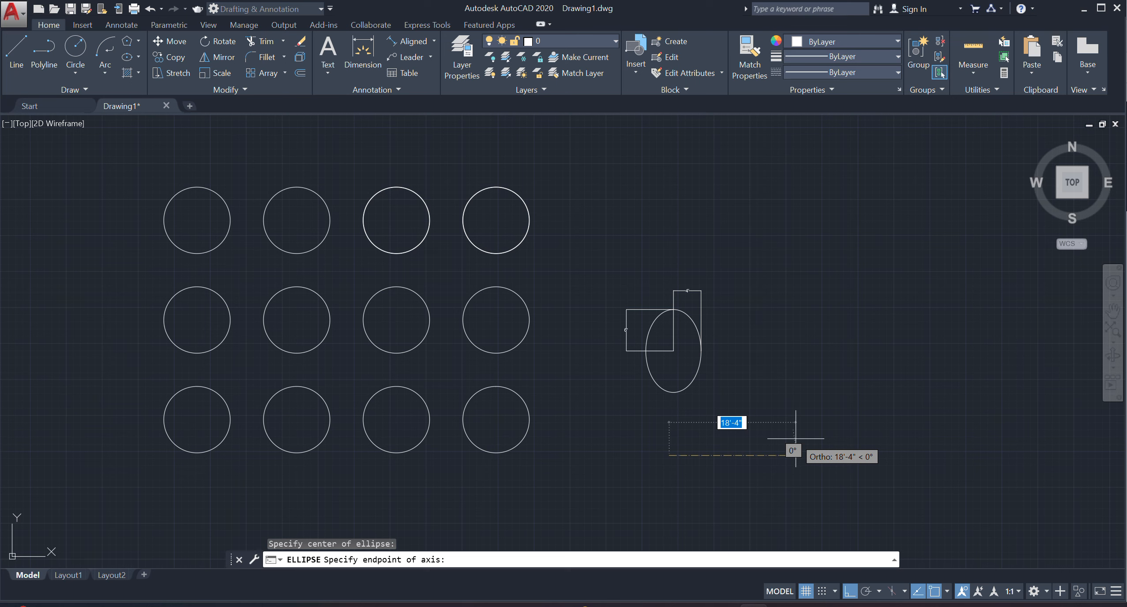
type("3'")
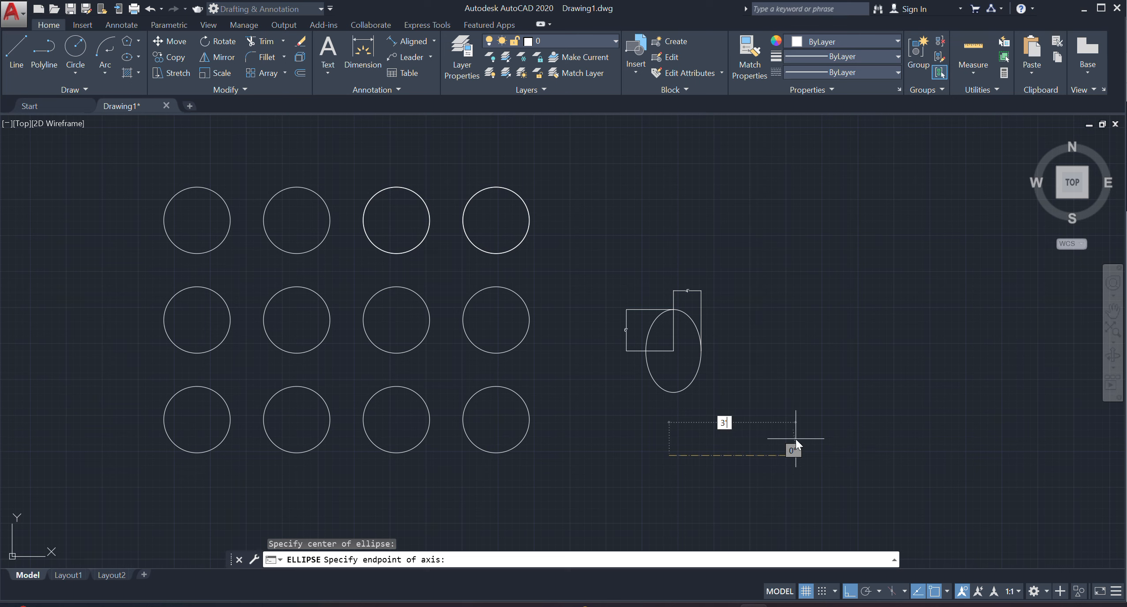
key("Return")
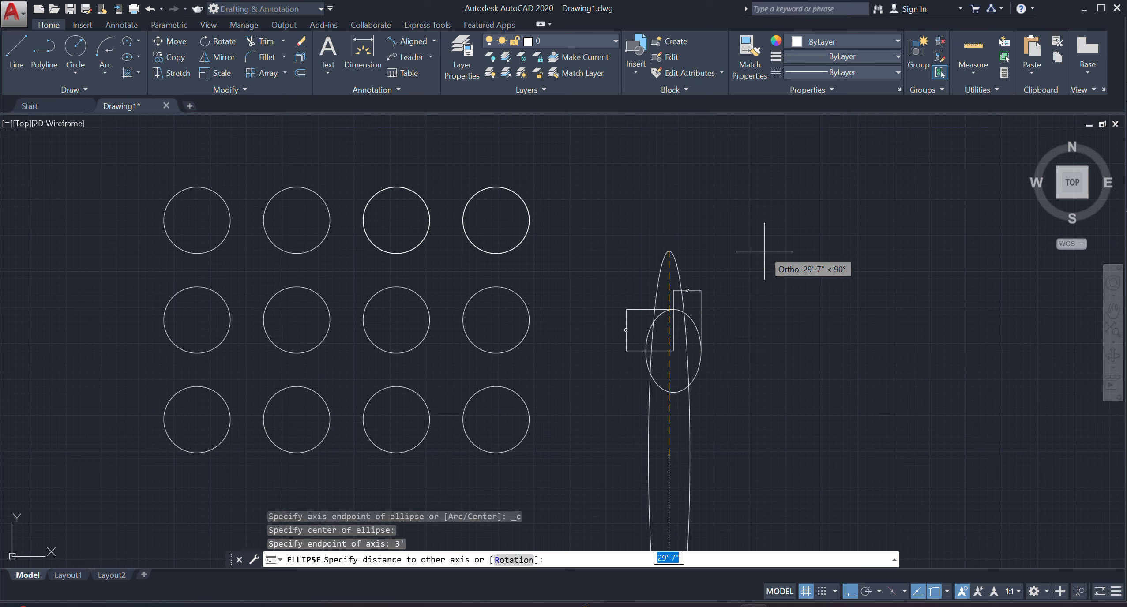
type("5'")
key("Return")
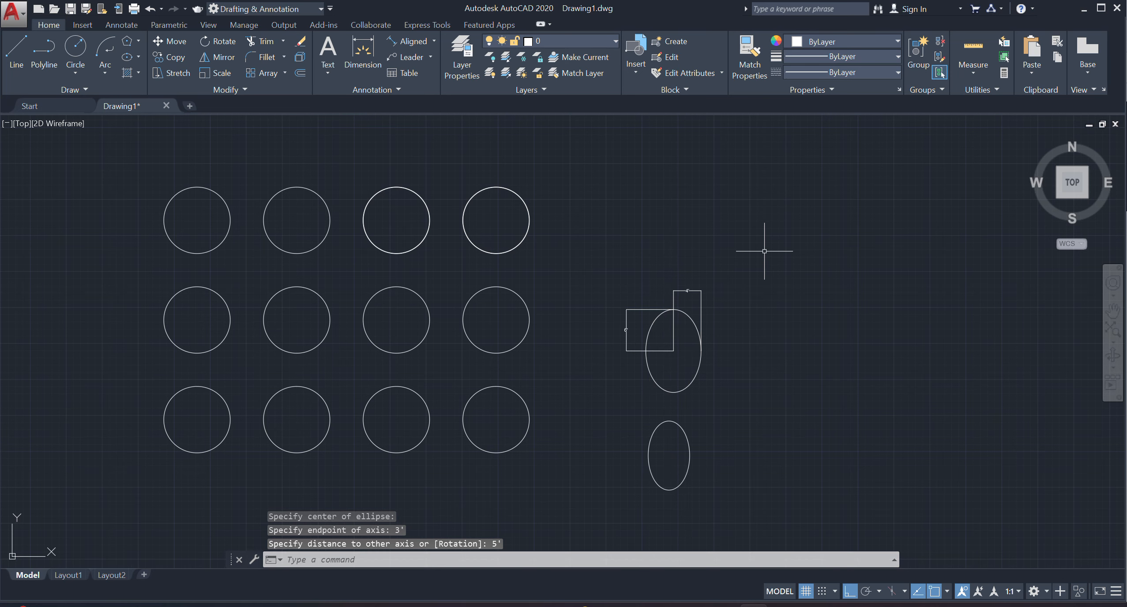
Dimension the lower ellipse's horizontal half-axis from its center to its right quadrant, placing the dimension just above the ellipse.
left_click(363, 51)
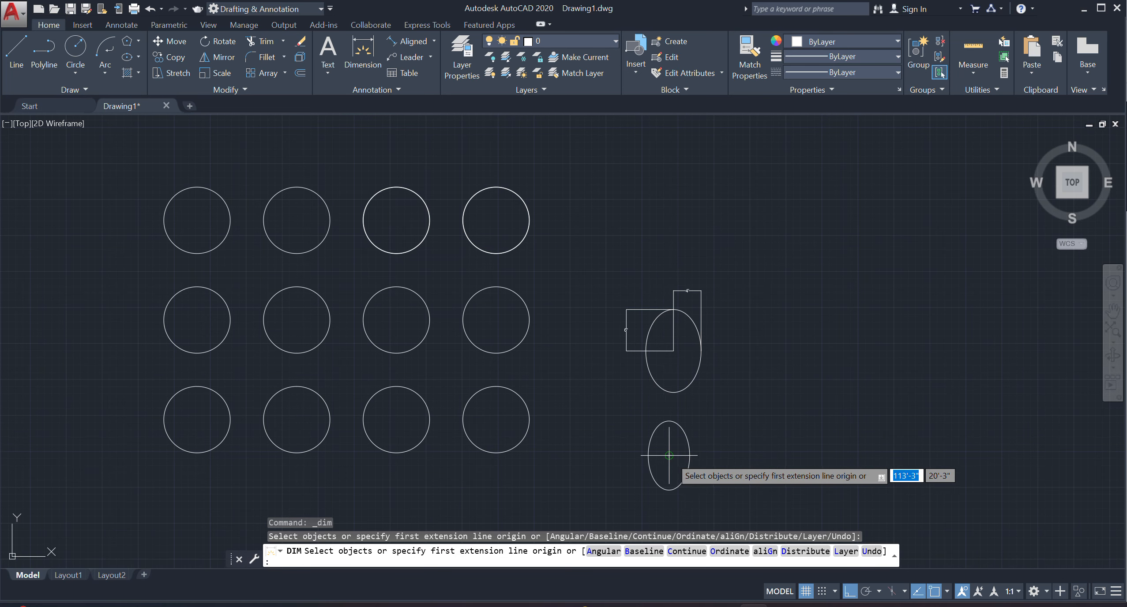
left_click(668, 455)
left_click(689, 455)
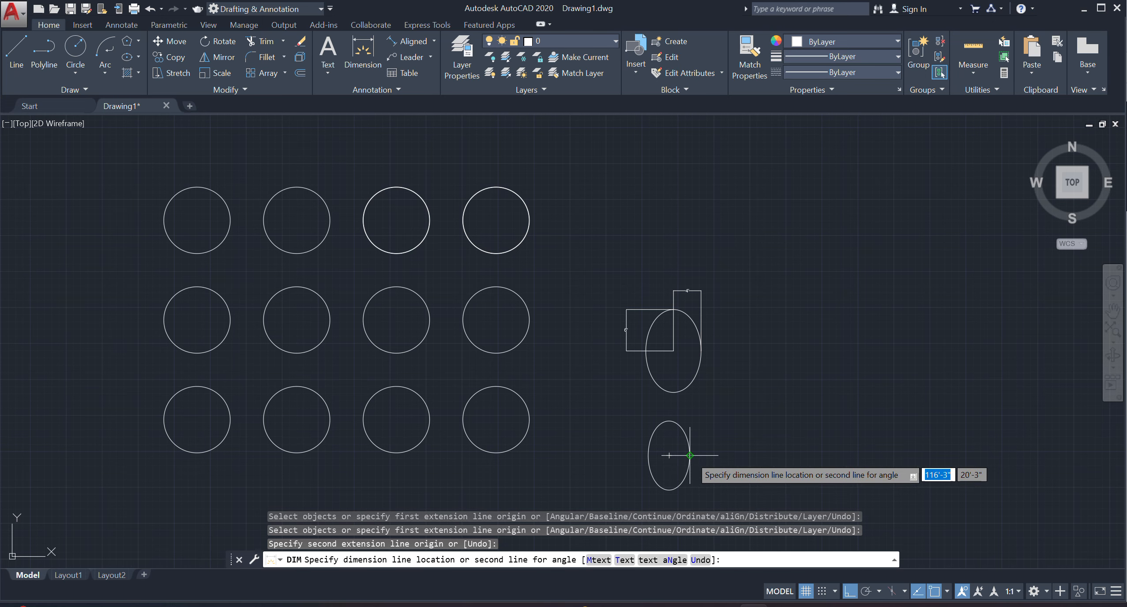
left_click(691, 417)
Dimension the lower ellipse's vertical half-axis from its center to its bottom quadrant, placing the dimension on its left side.
scroll(675, 469, "up", 2)
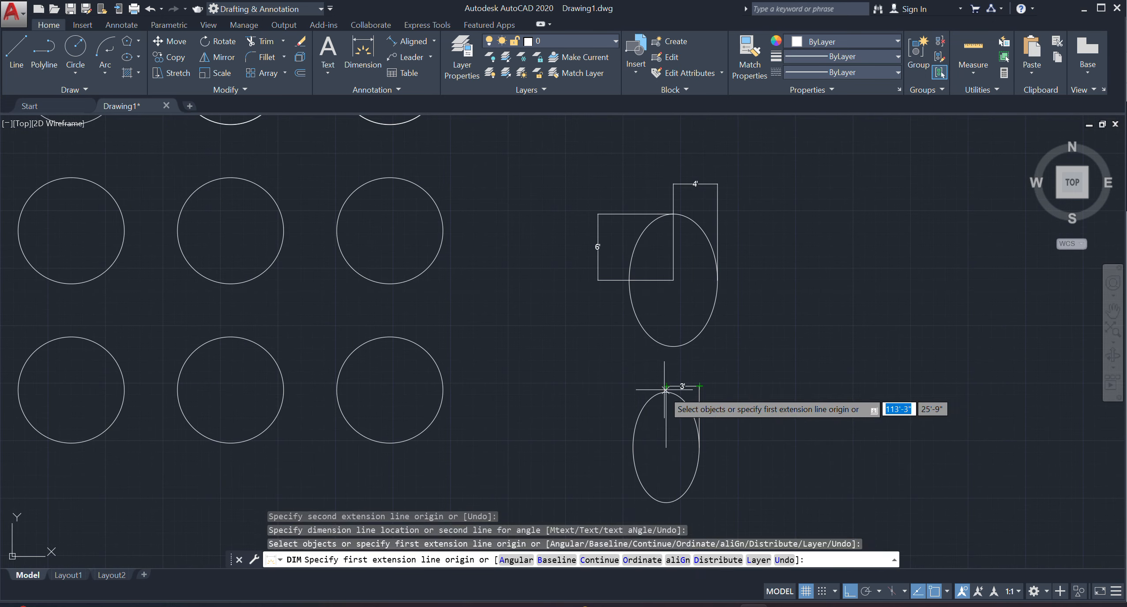
type("c")
key("Return")
key("Return")
key("Return")
left_click(666, 447)
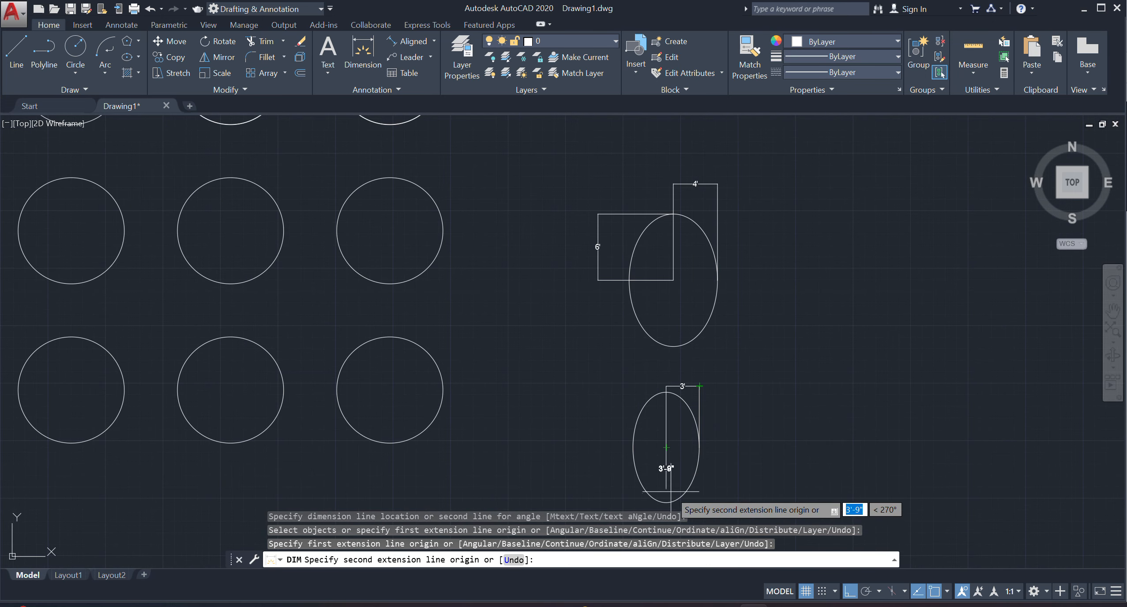
left_click(666, 502)
left_click(615, 491)
middle_click_drag(646, 409, 656, 364)
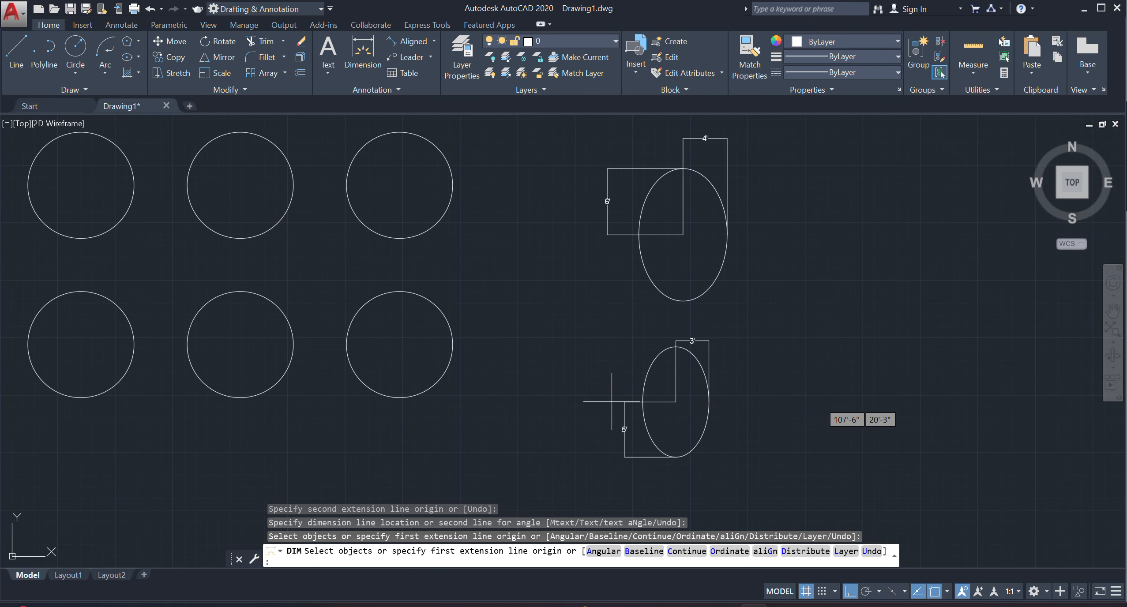
key("Return")
Draw an Axis, End ellipse to the right of the lower ellipse with a 10' horizontal axis and a 5' distance to the other axis.
type("EL")
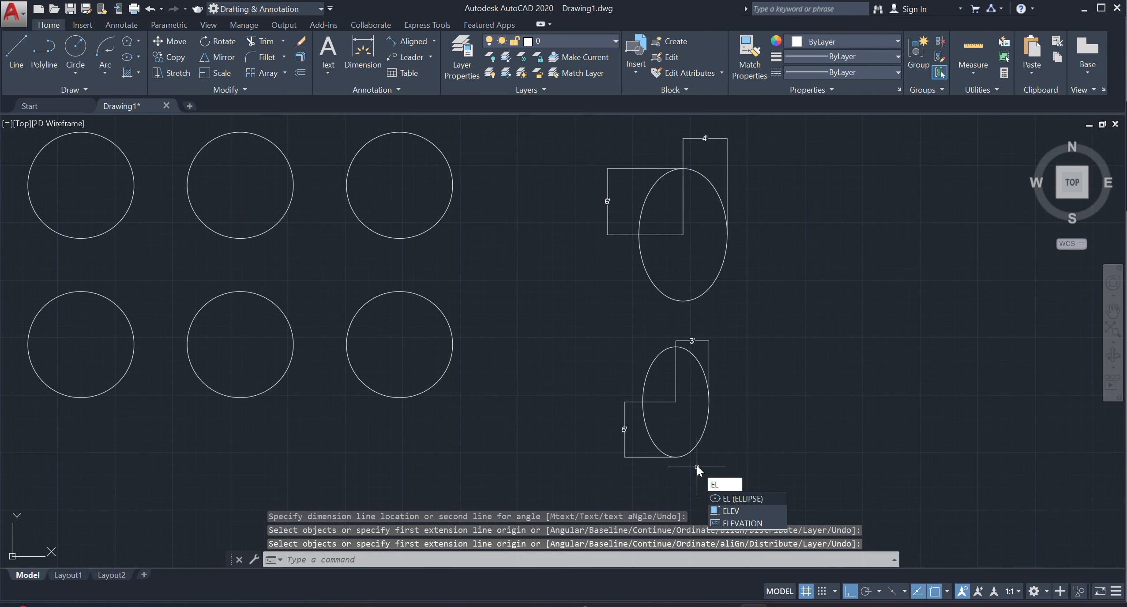
key("Return")
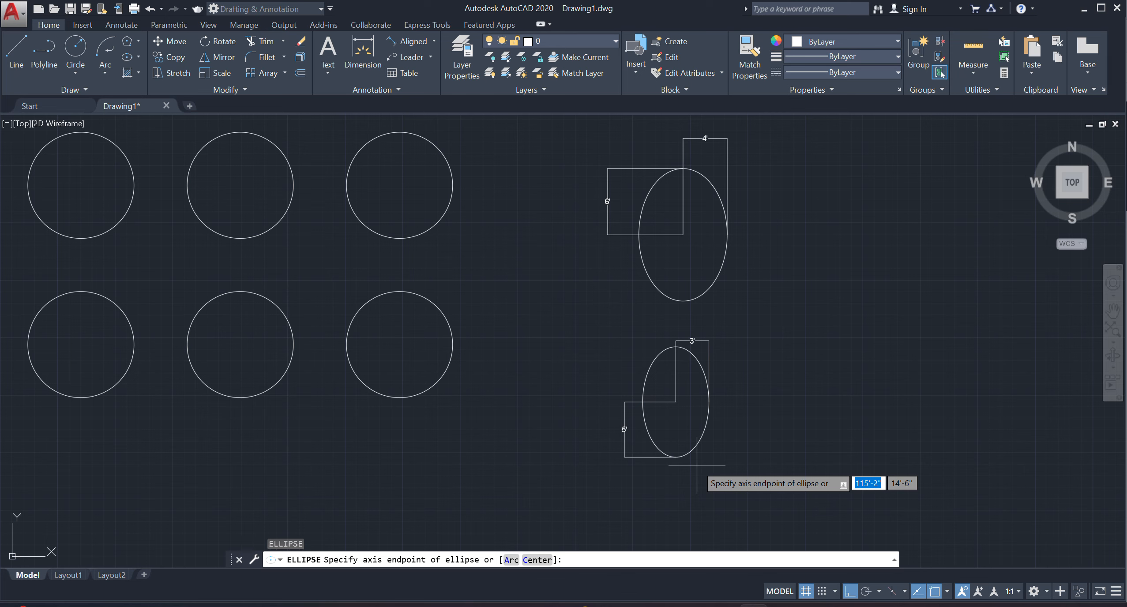
left_click(138, 57)
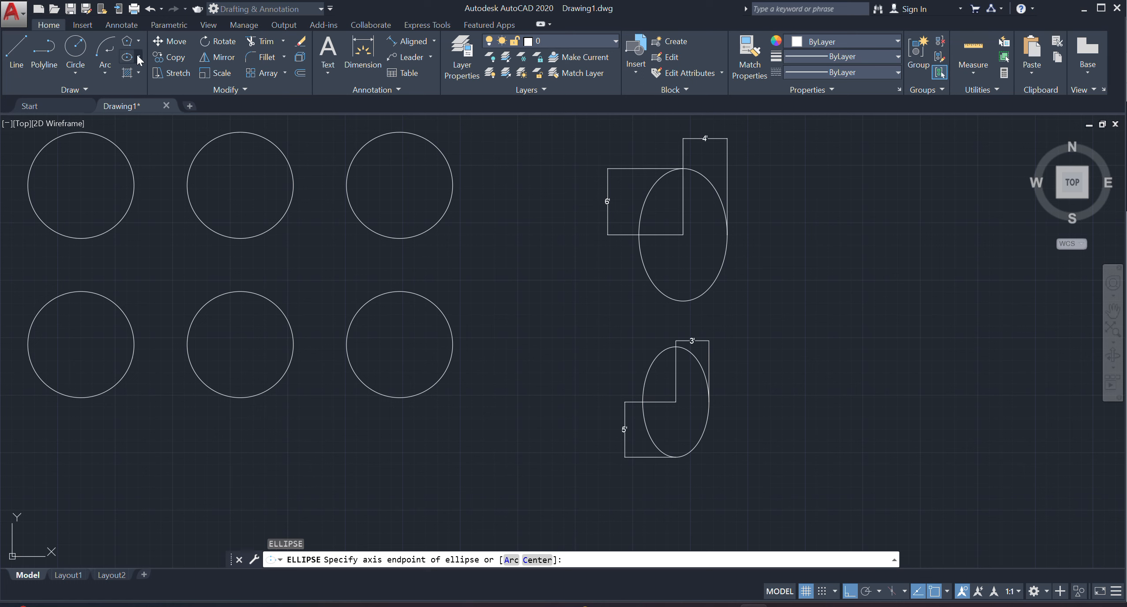
left_click(137, 57)
left_click(161, 106)
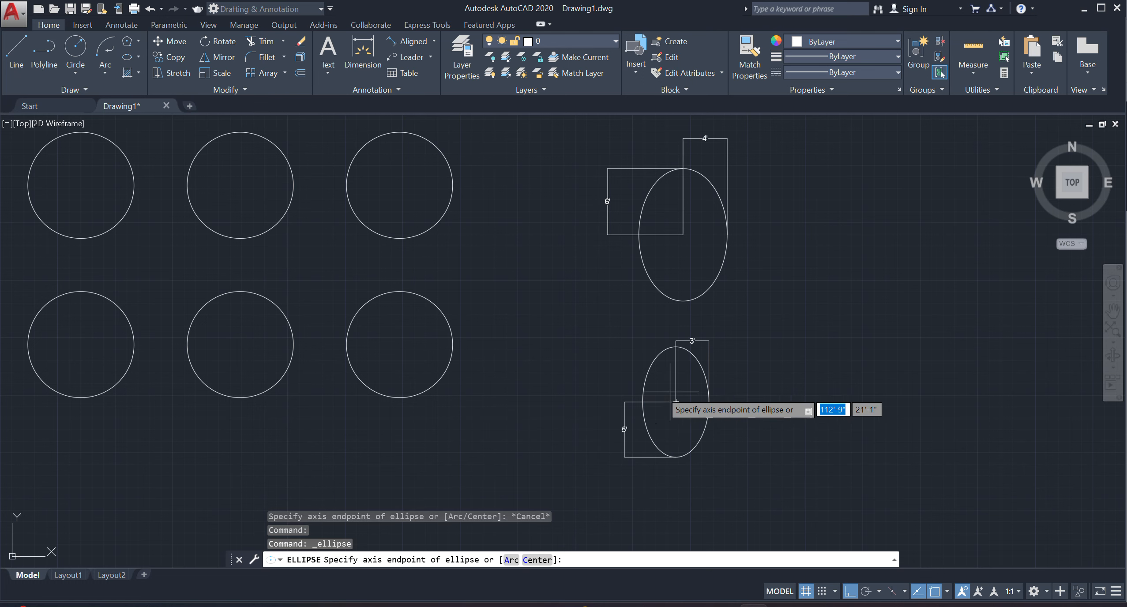
left_click(777, 394)
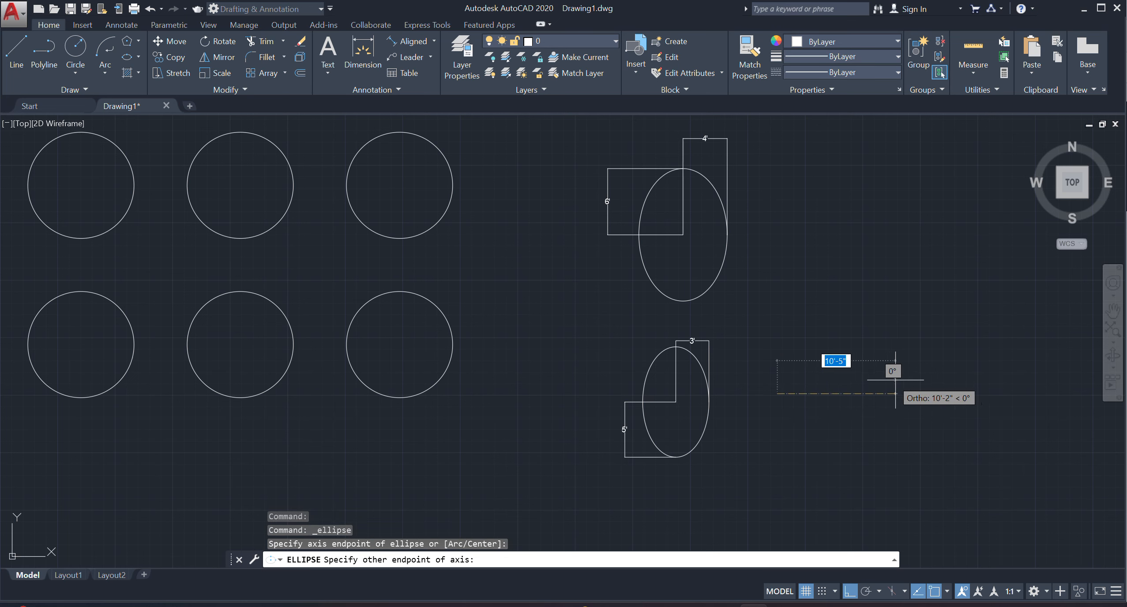
type("10'")
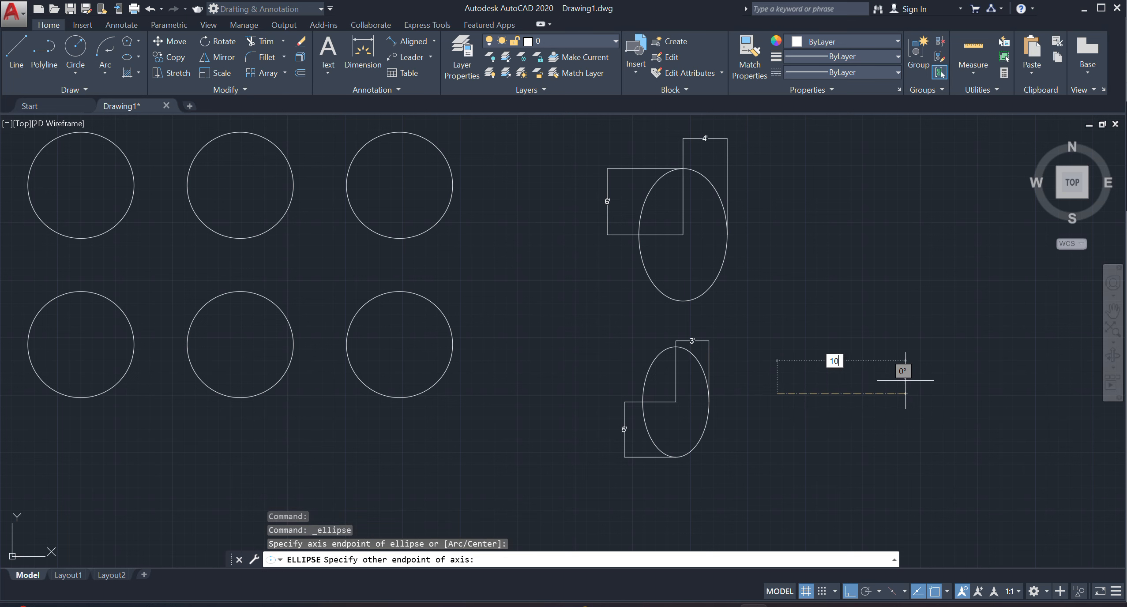
key("Return")
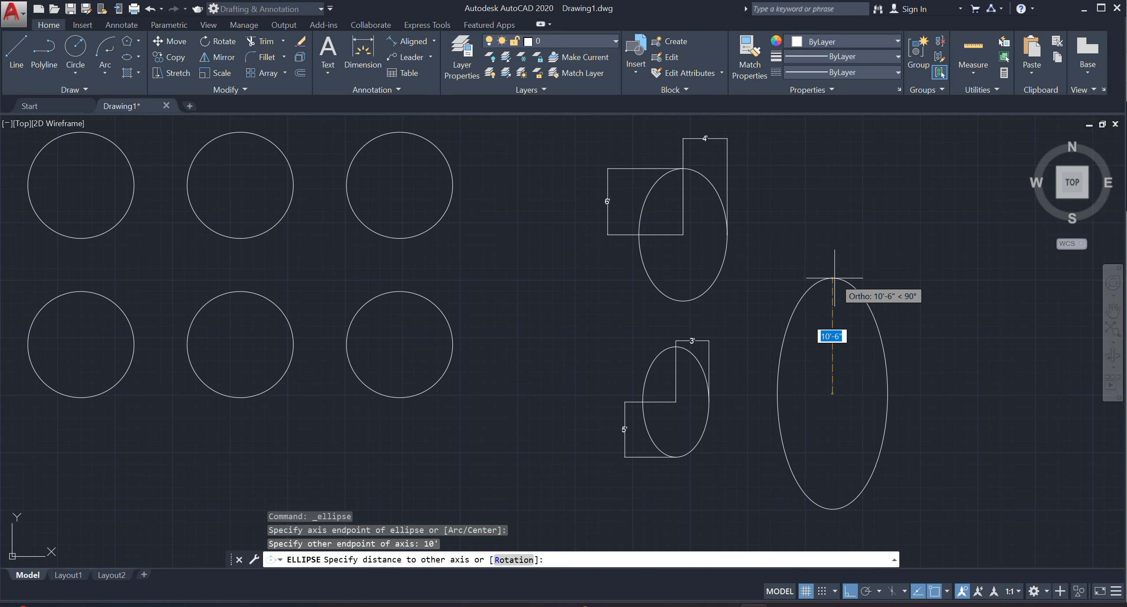
type("5'")
key("Return")
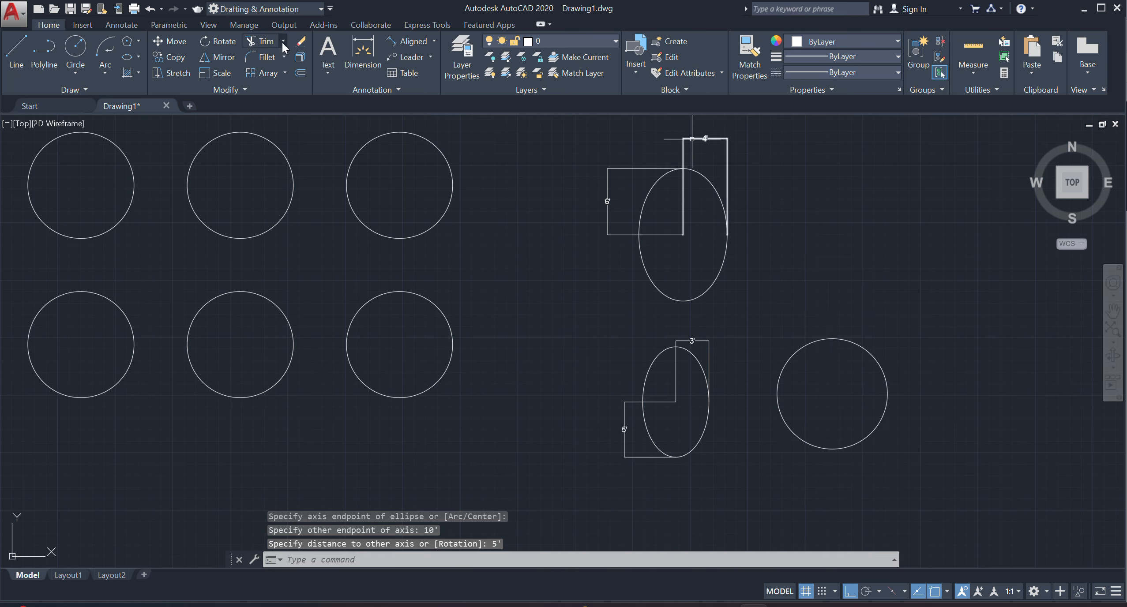
Dimension the new ellipse's full horizontal axis between its left and right quadrants, placing the dimension below it.
left_click(363, 53)
left_click(777, 394)
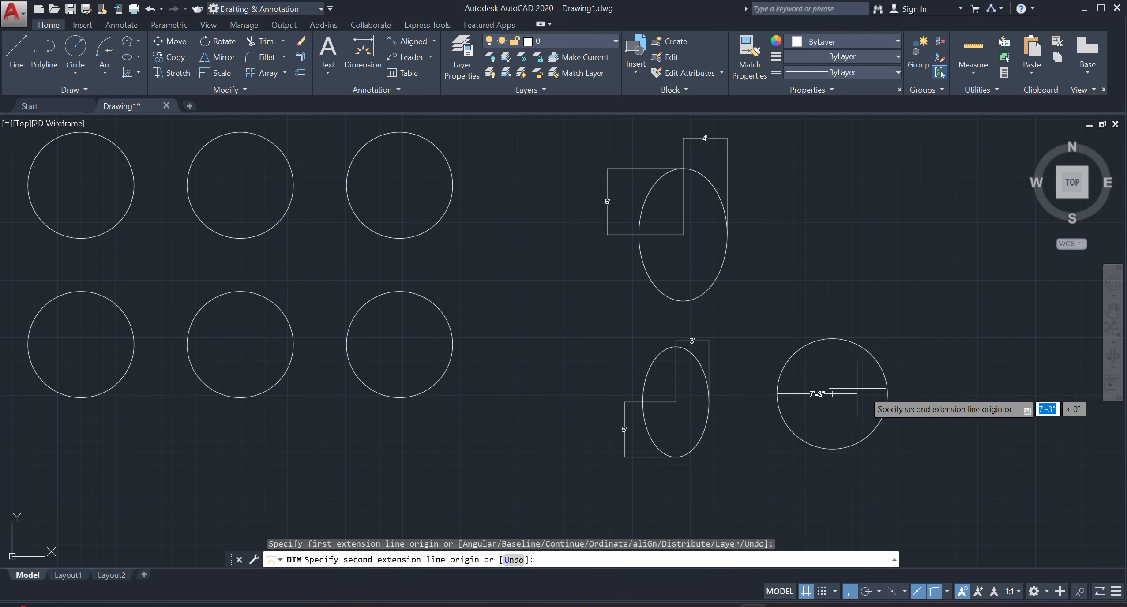
left_click(887, 394)
left_click(874, 476)
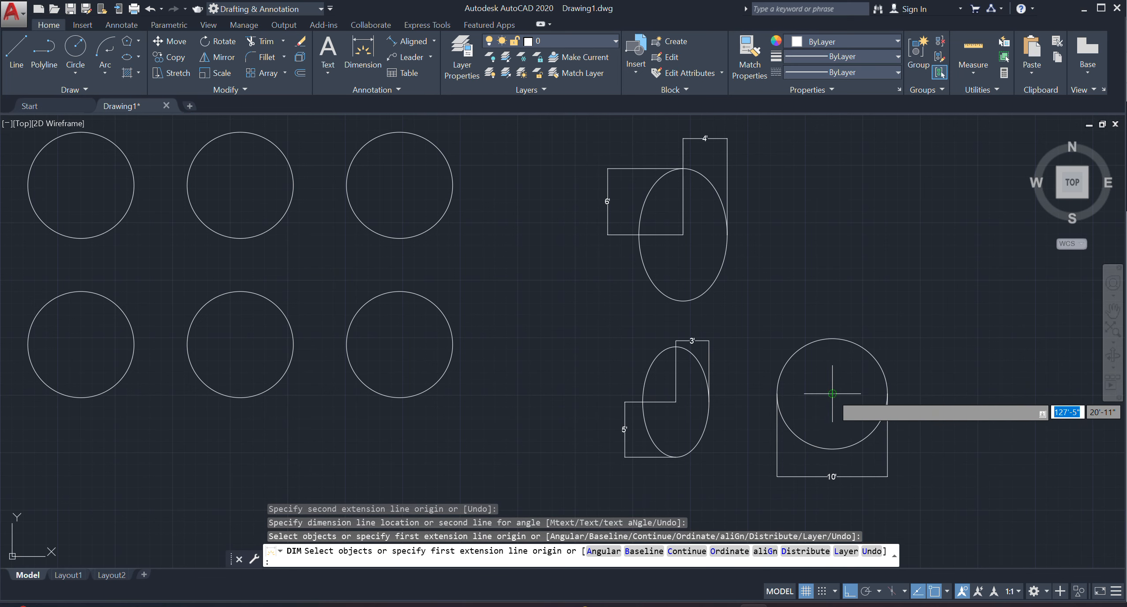
Dimension the 10' wide ellipse's vertical half-axis from its center to its top quadrant, placing the dimension on its right side.
left_click(832, 393)
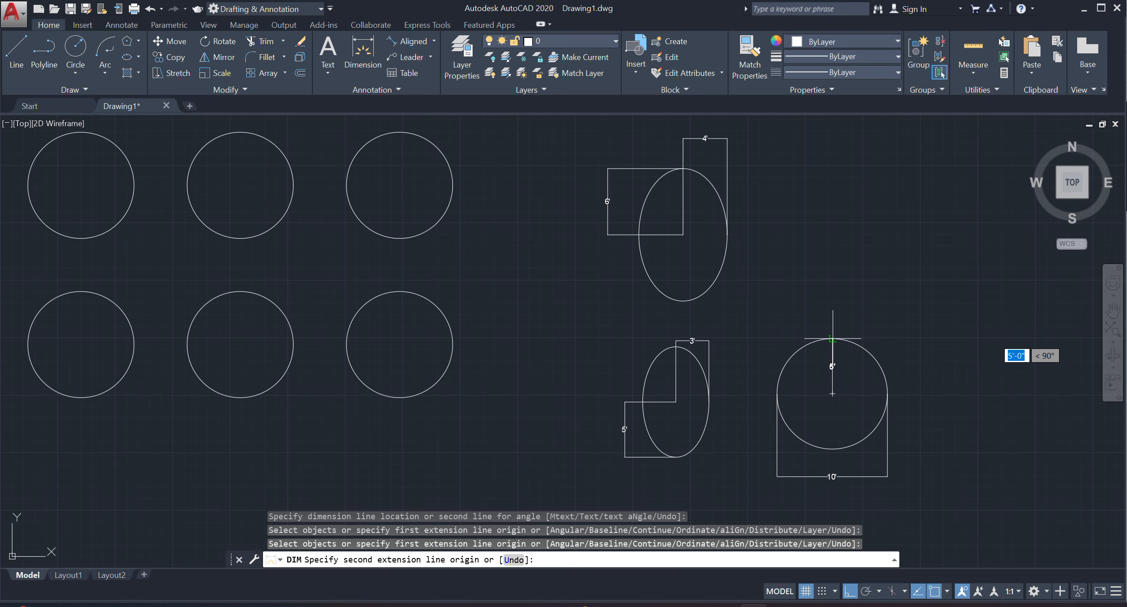
left_click(833, 339)
left_click(919, 379)
Draw an Axis, End ellipse below the others with a 5' horizontal axis and a 3' distance to the other axis.
middle_click_drag(912, 437, 837, 387)
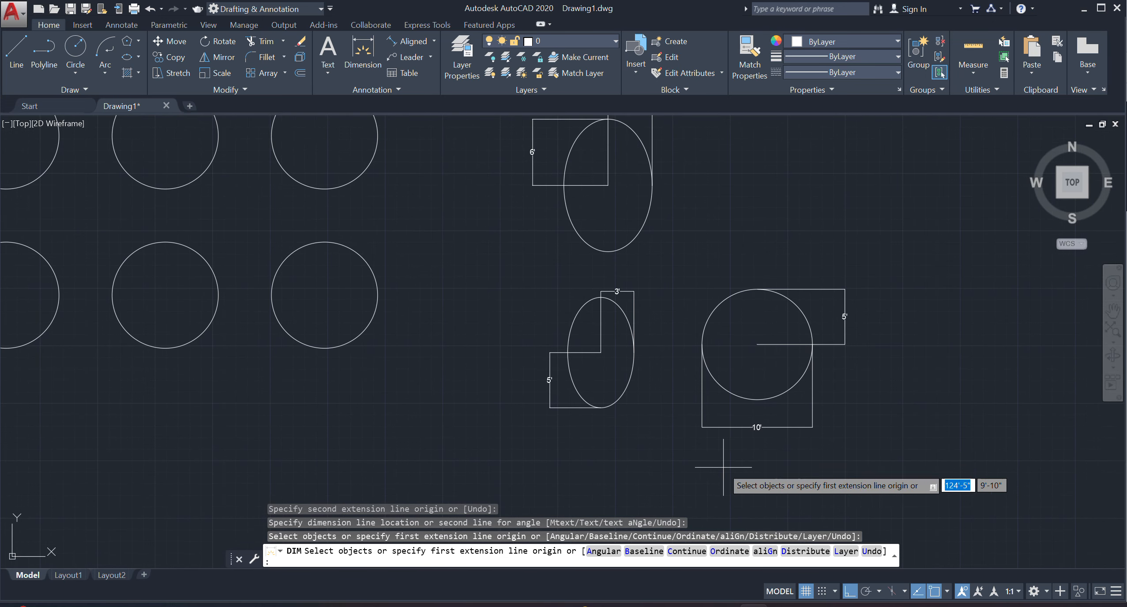
scroll(691, 463, "up", 1)
scroll(743, 456, "down", 1)
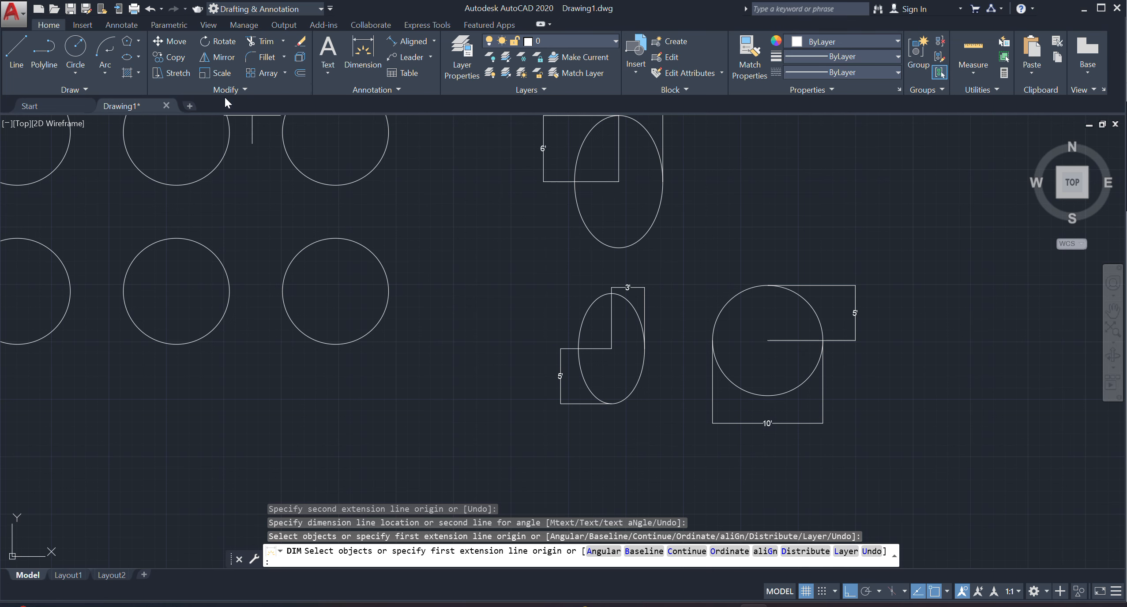
left_click(137, 56)
left_click(159, 106)
middle_click_drag(540, 457, 548, 405)
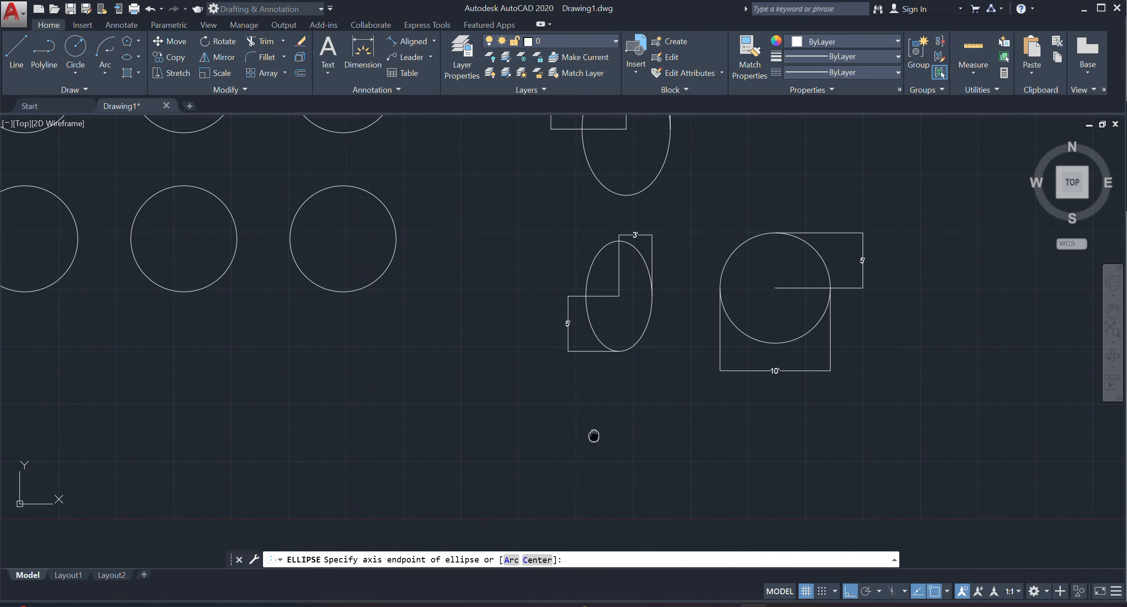
left_click(569, 471)
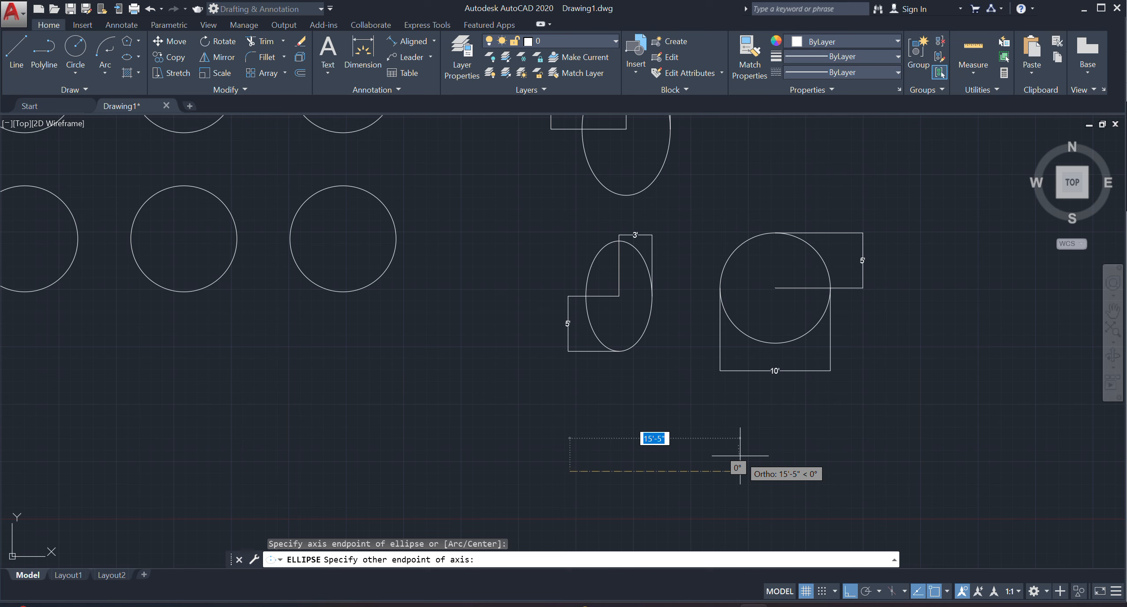
type("5'")
key("Return")
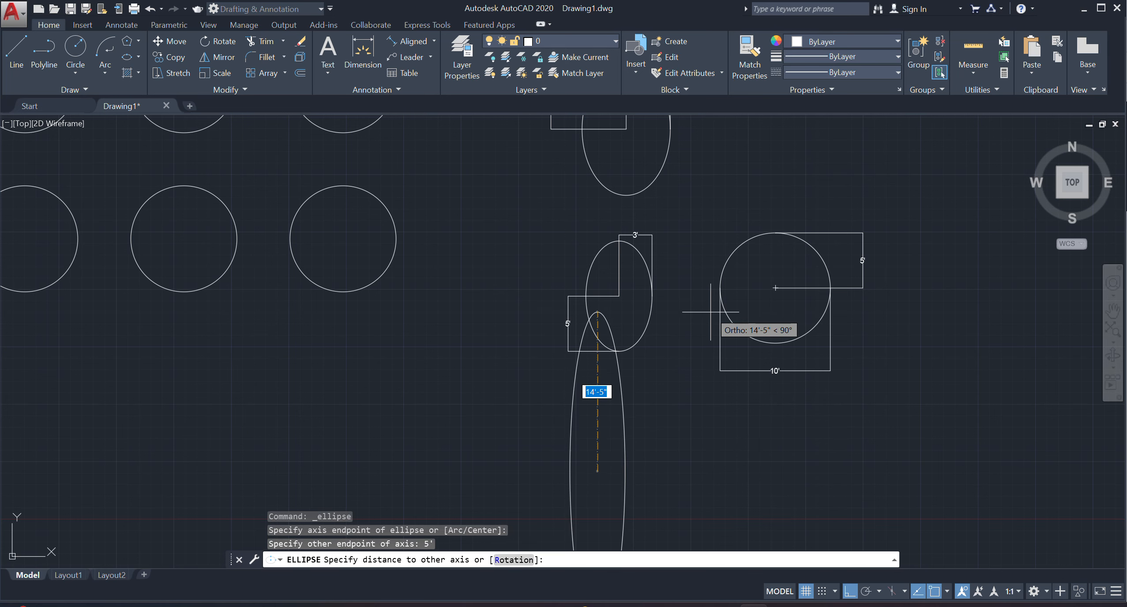
type("3'")
key("Return")
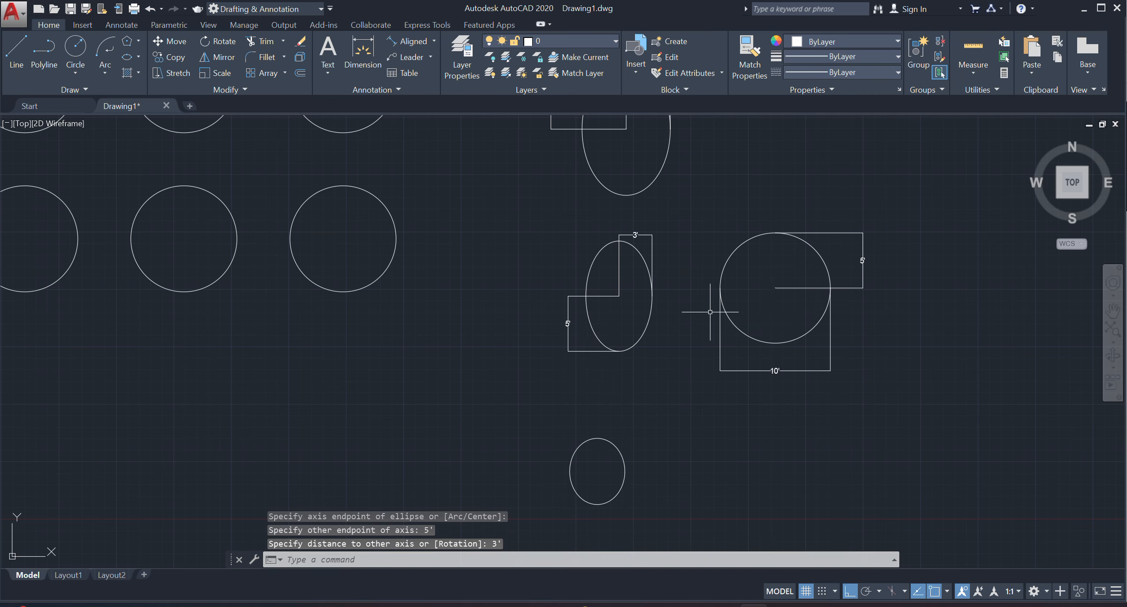
Dimension the new ellipse's full horizontal axis between its left and right quadrants, placing the dimension above it.
middle_click_drag(710, 312, 772, 218)
scroll(648, 371, "up", 2)
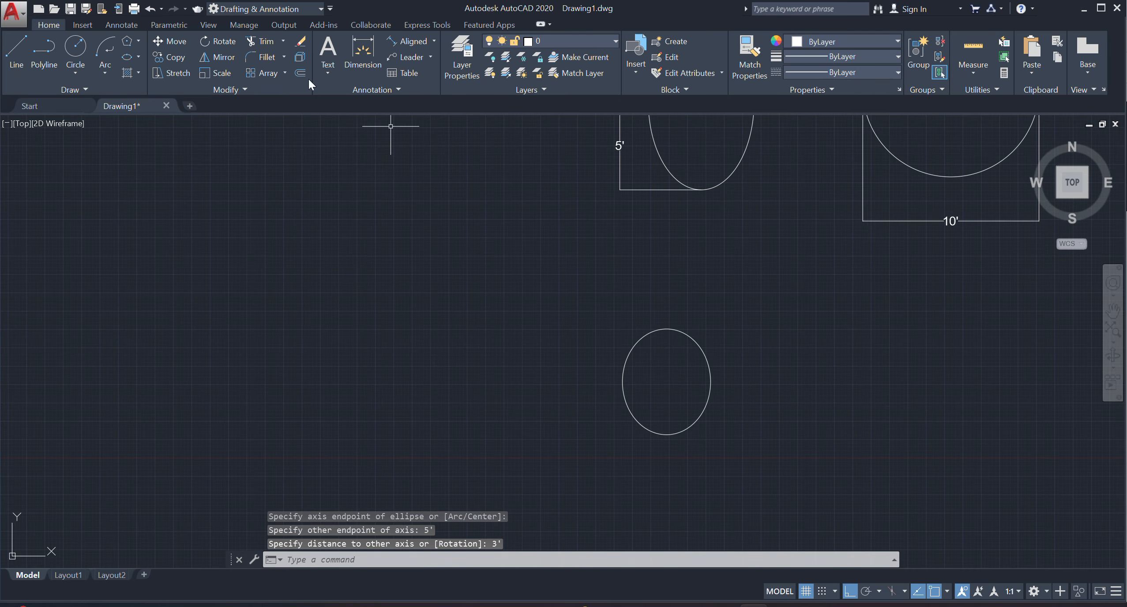
left_click(363, 56)
left_click(622, 381)
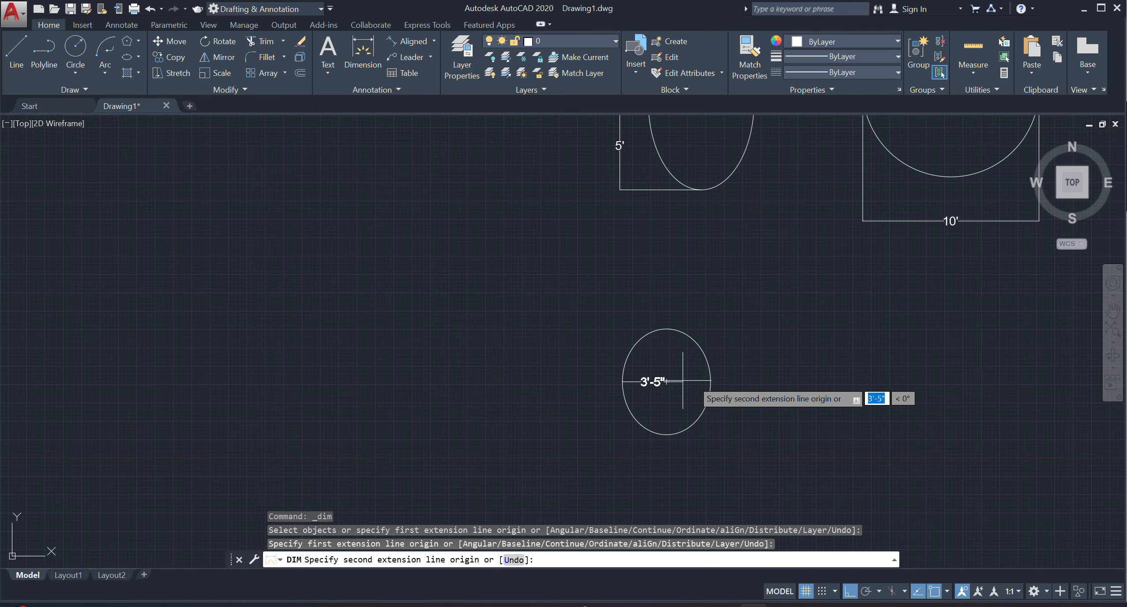
left_click(710, 382)
left_click(711, 286)
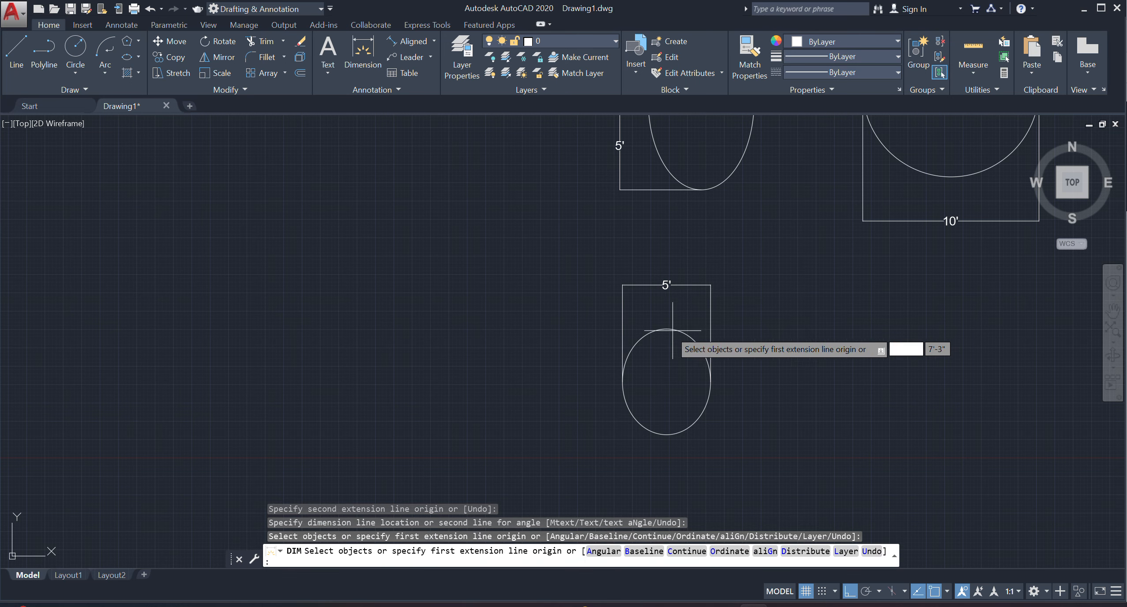
Dimension the lowest ellipse's vertical half-axis from its top quadrant to its center, placing the dimension on its left side.
left_click(666, 329)
left_click(666, 381)
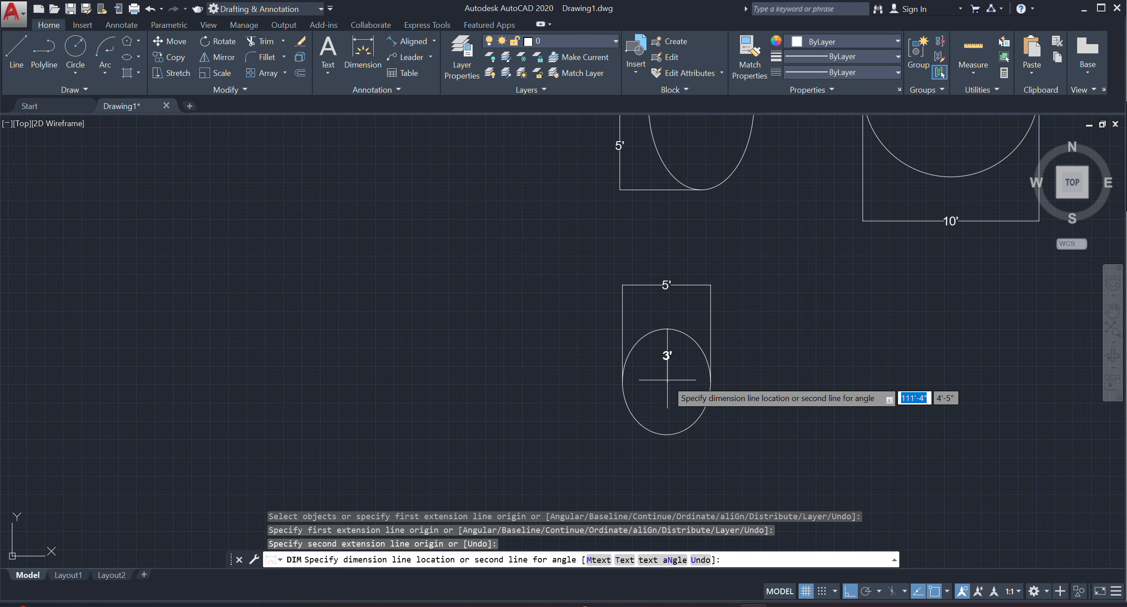
left_click(566, 355)
Draw an Elliptical Arc below the circles with a 5' horizontal axis, 3' to the other axis, starting directly below its center and ending at 180°.
scroll(602, 459, "down", 3)
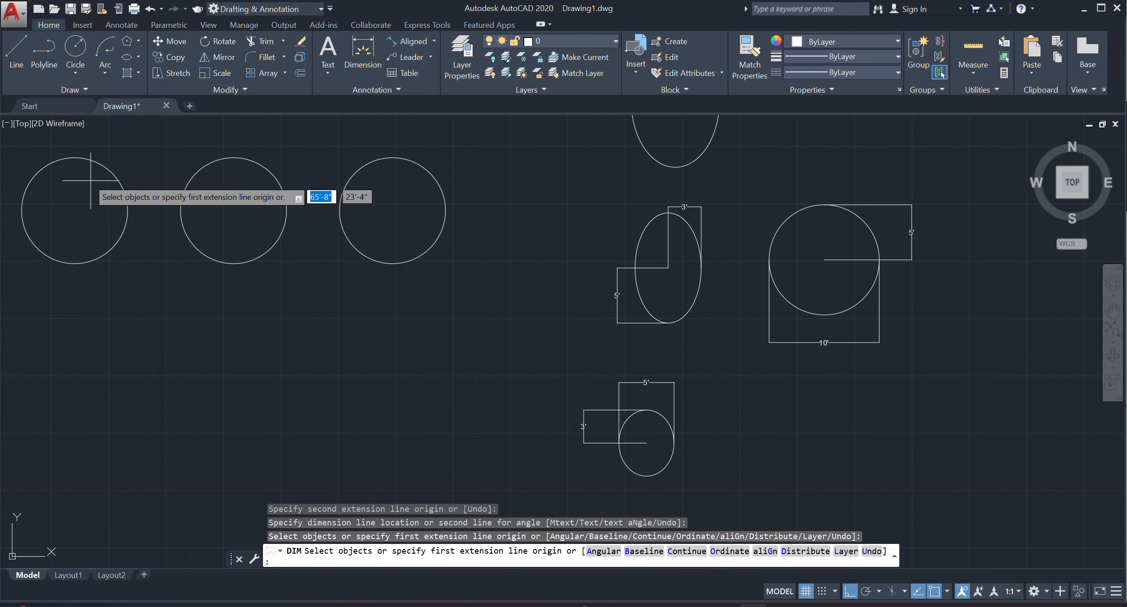
left_click(138, 56)
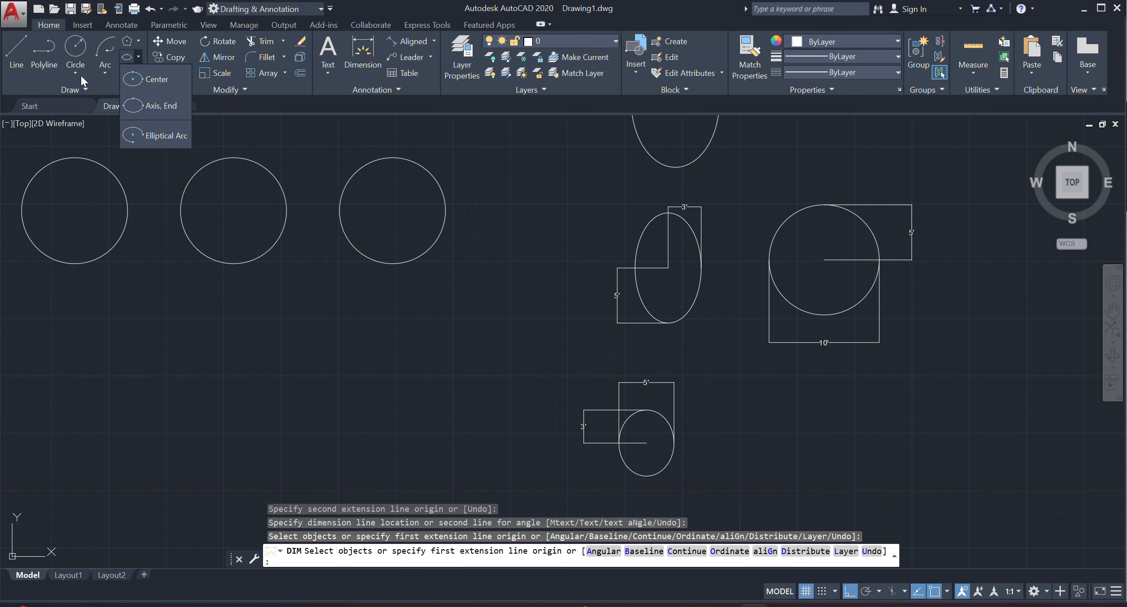
left_click(150, 133)
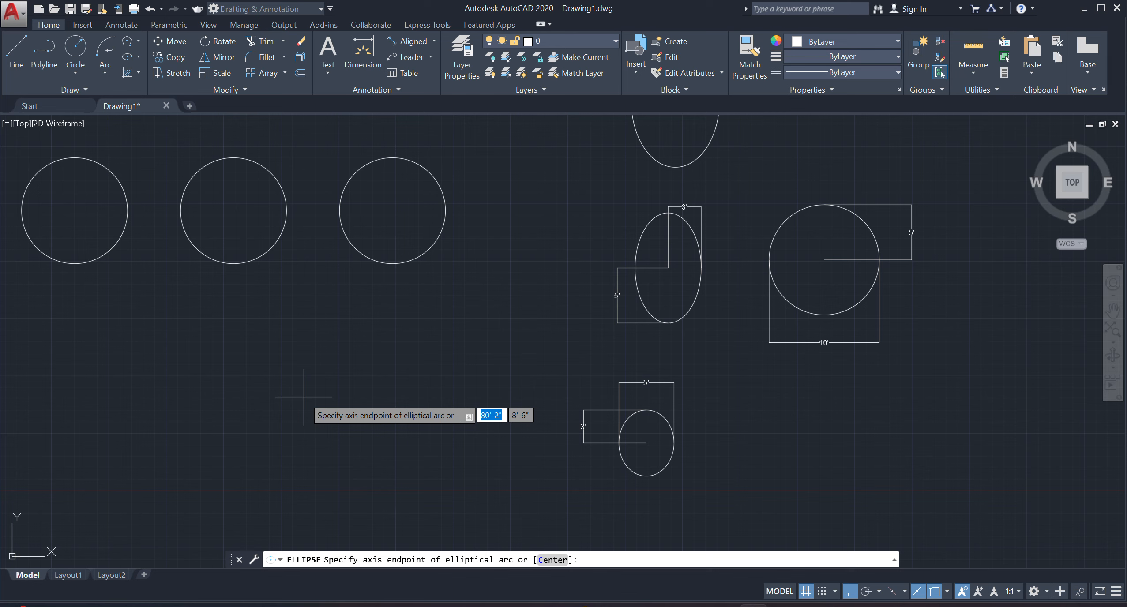
left_click(304, 397)
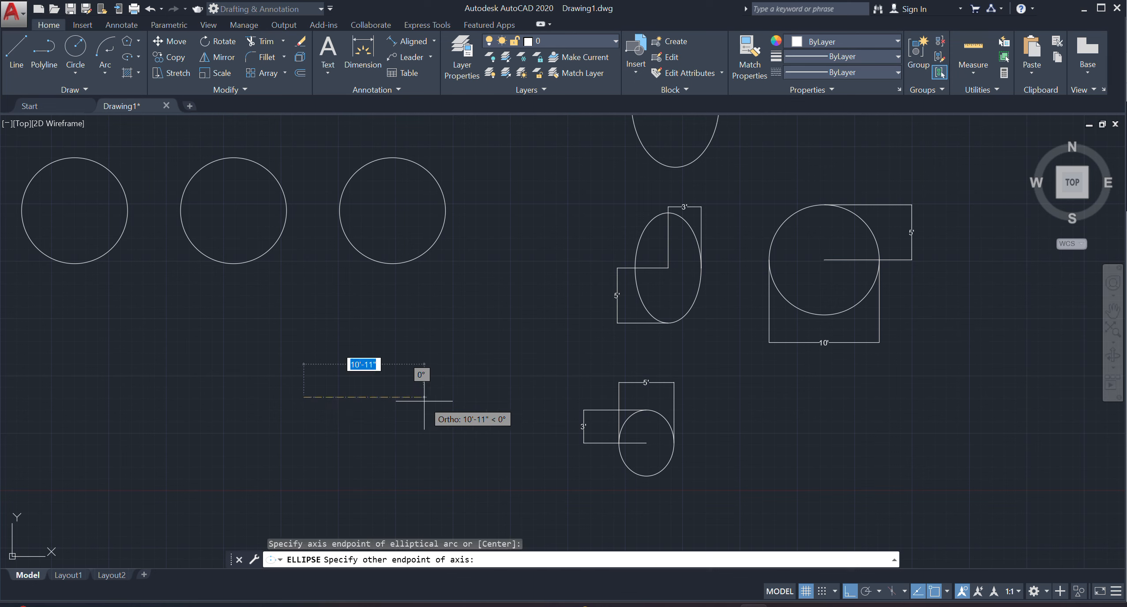
type("5'")
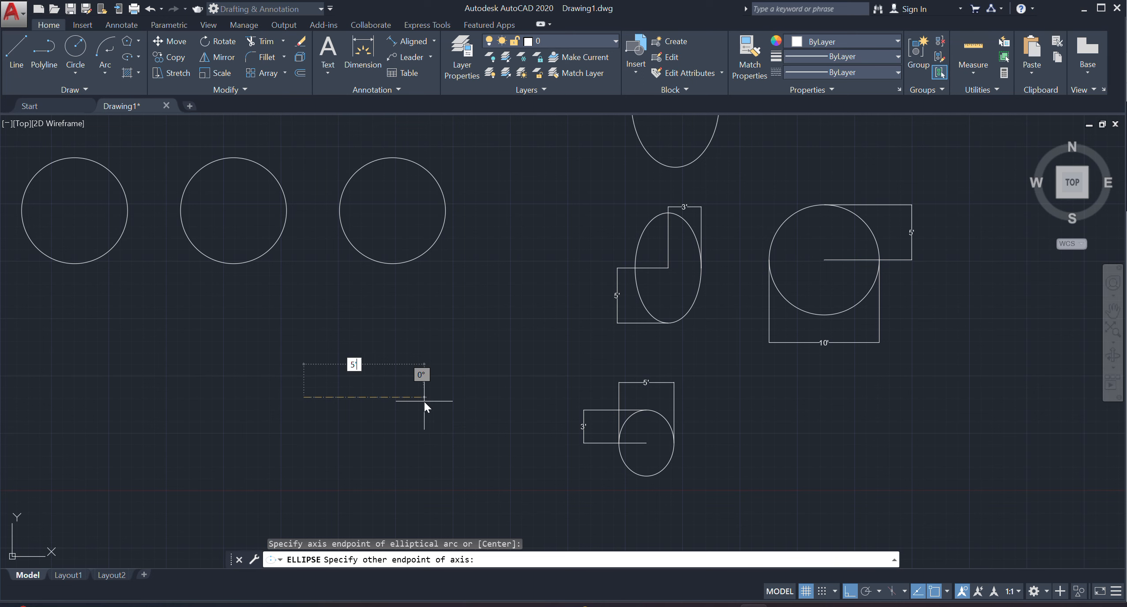
key("Return")
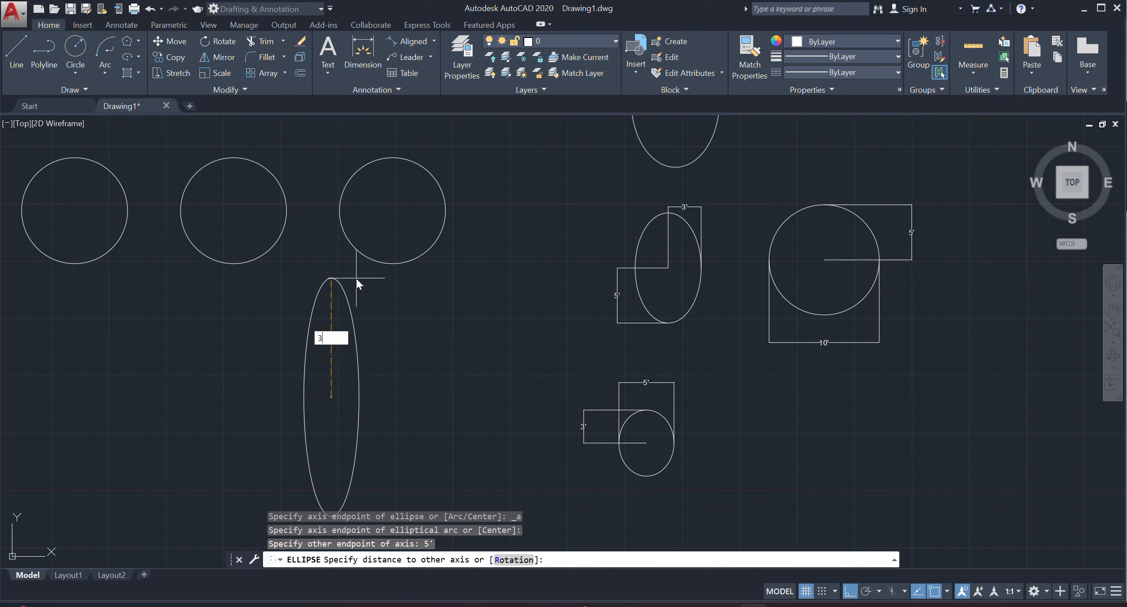
type("3'")
key("Return")
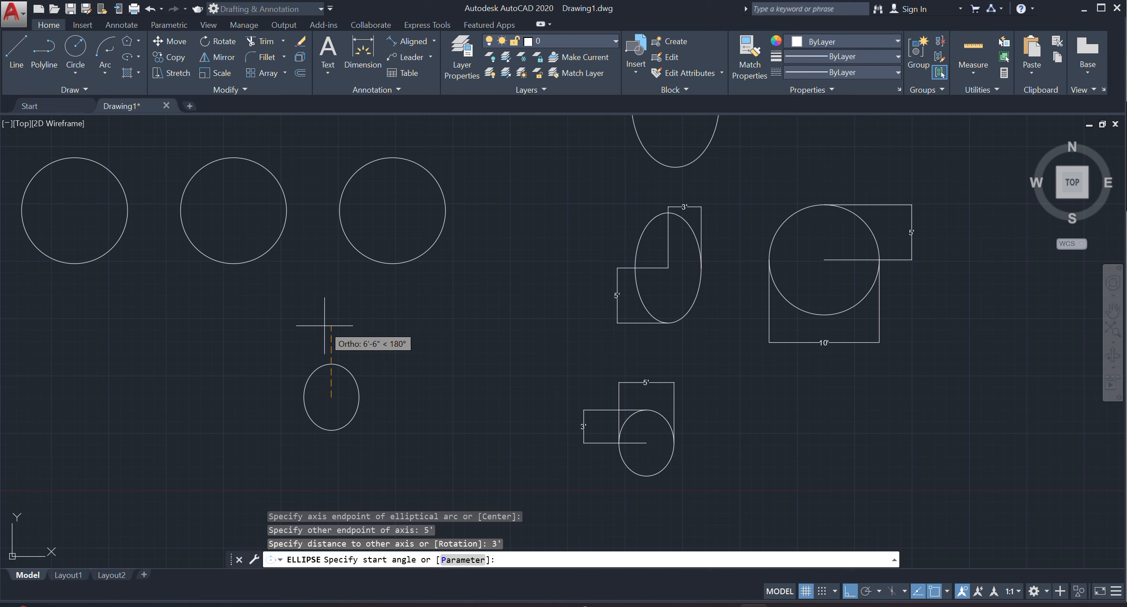
left_click(331, 463)
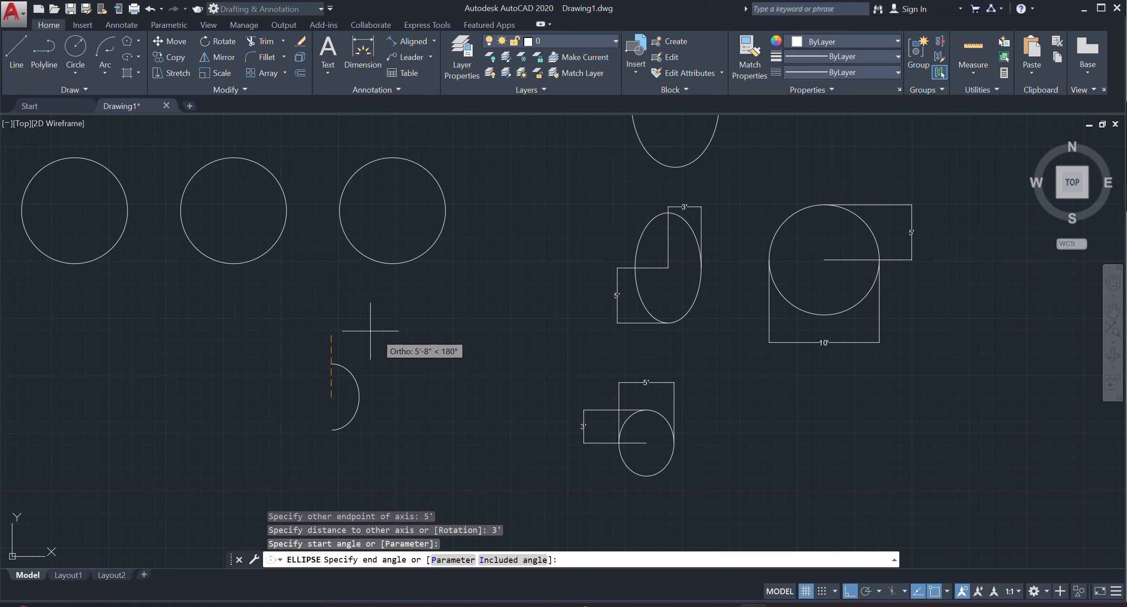
type("180")
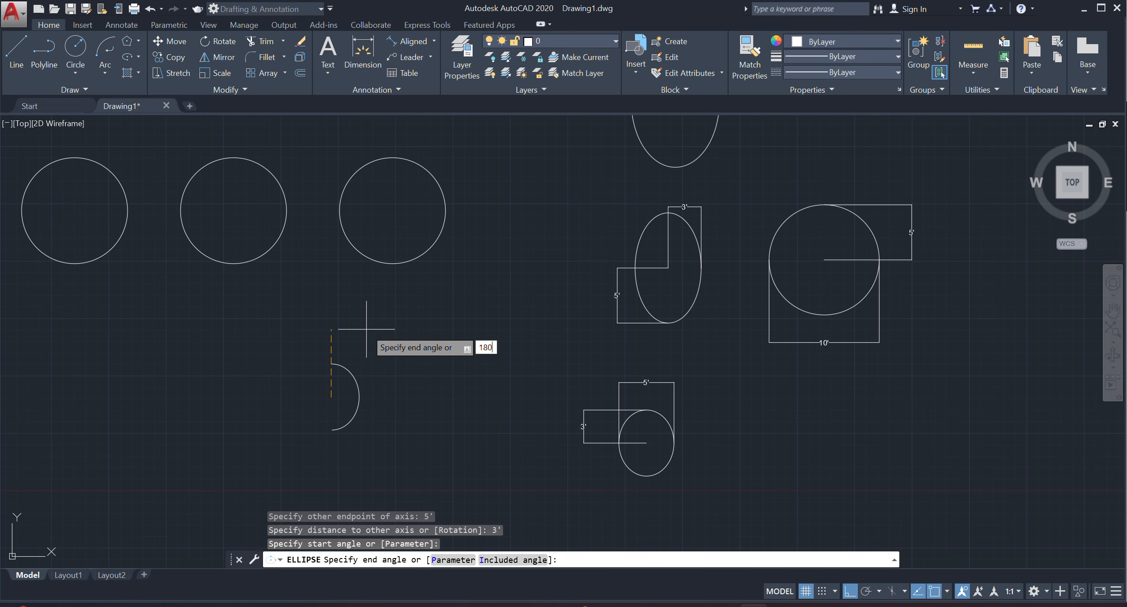
key("Return")
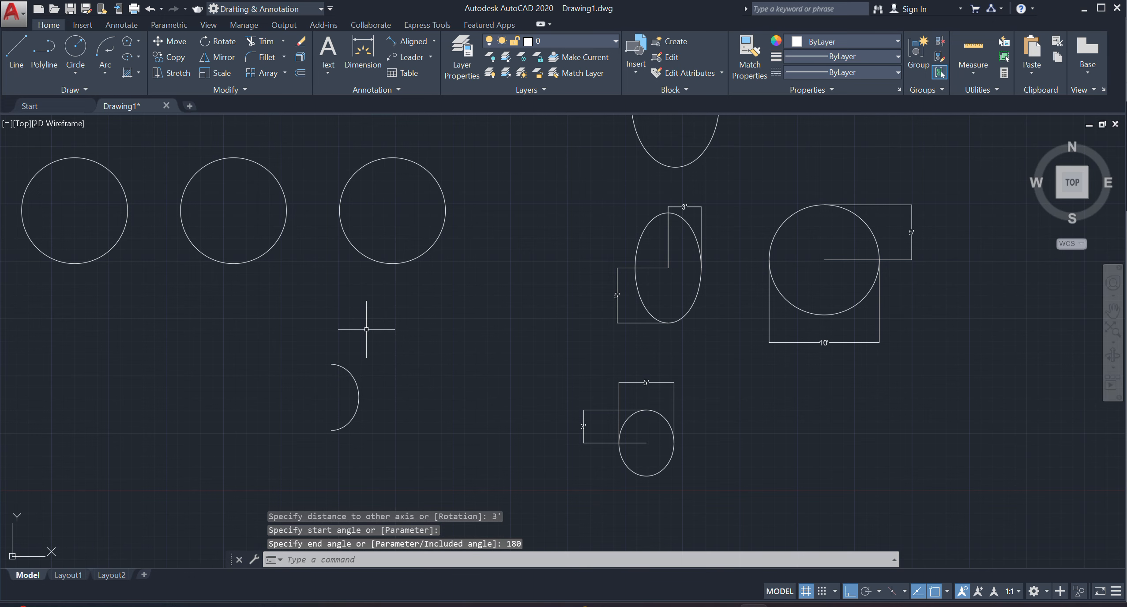
Erase all four full ellipses to the right of the circles together with their dimensions.
scroll(314, 388, "up", 3)
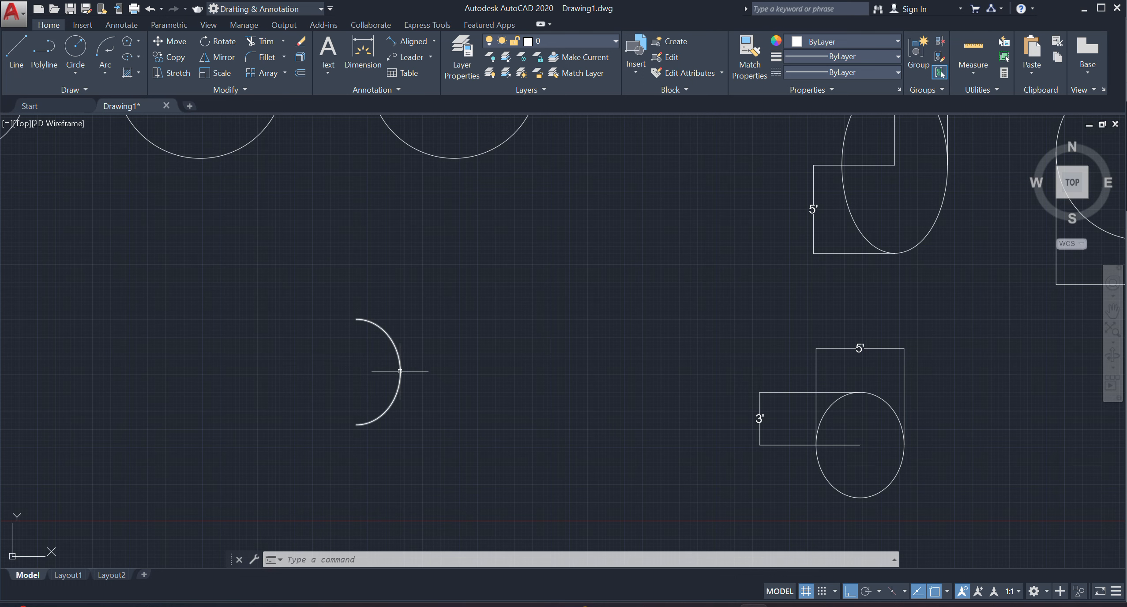
scroll(342, 430, "down", 2)
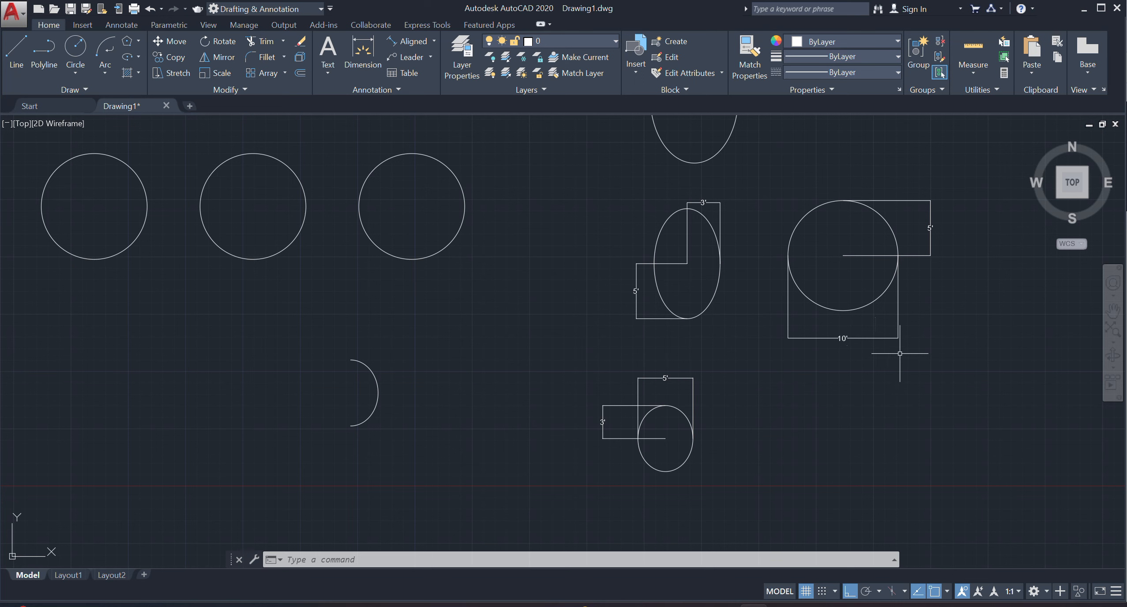
scroll(615, 401, "down", 2)
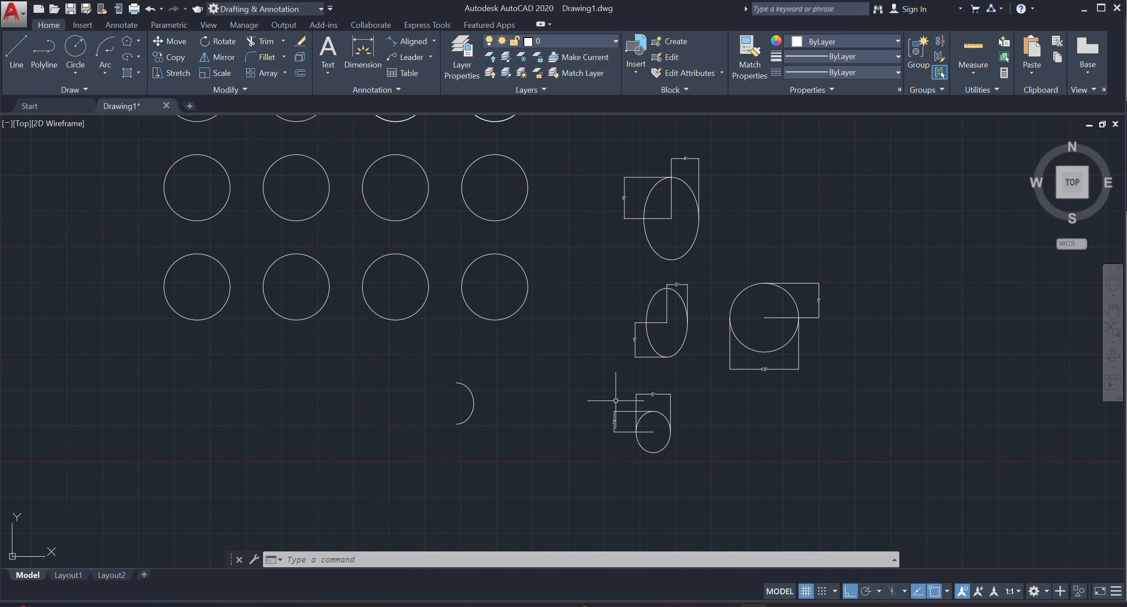
mouse_move(615, 400)
middle_mouse_down()
mouse_move(614, 420)
mouse_move(590, 420)
middle_mouse_up()
left_click(834, 174)
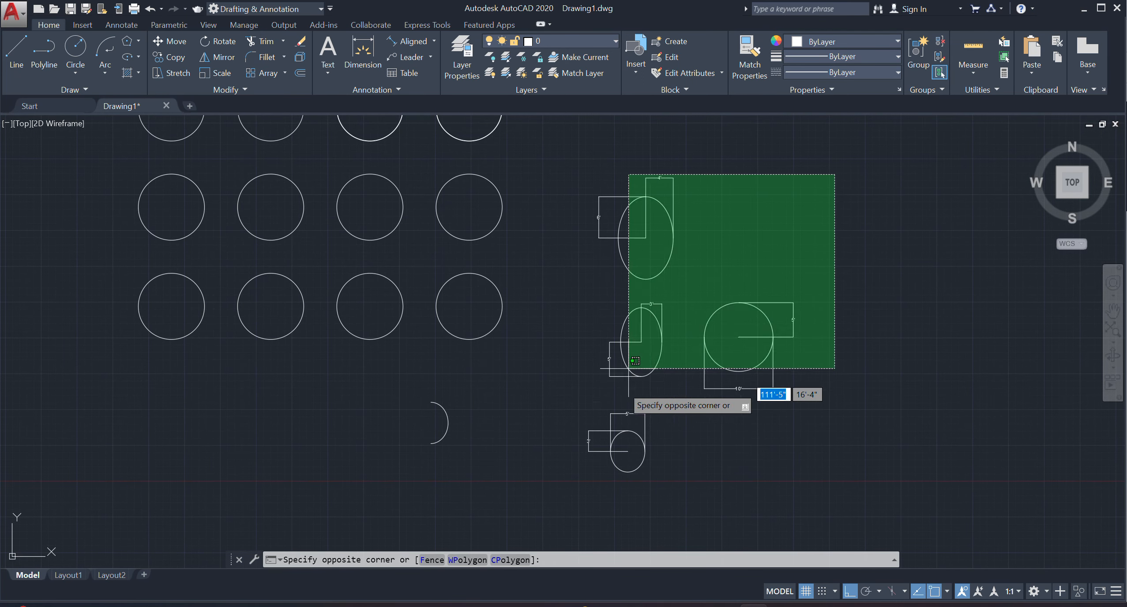
left_click(603, 436)
key("Delete")
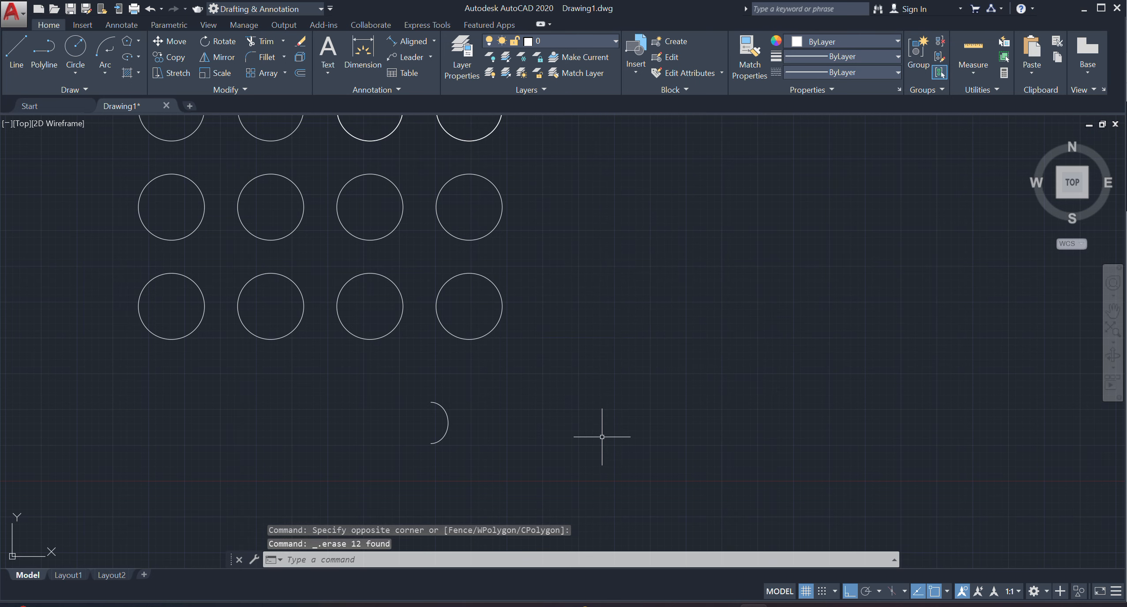
Erase the elliptical arc below the circles.
left_click(522, 402)
left_click(408, 457)
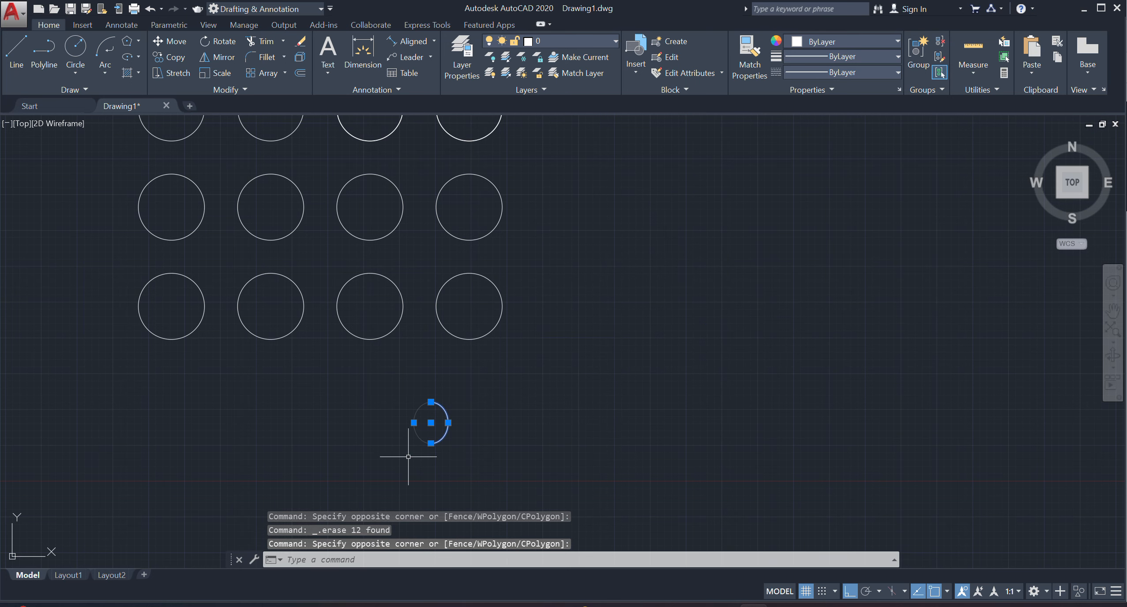
key("Delete")
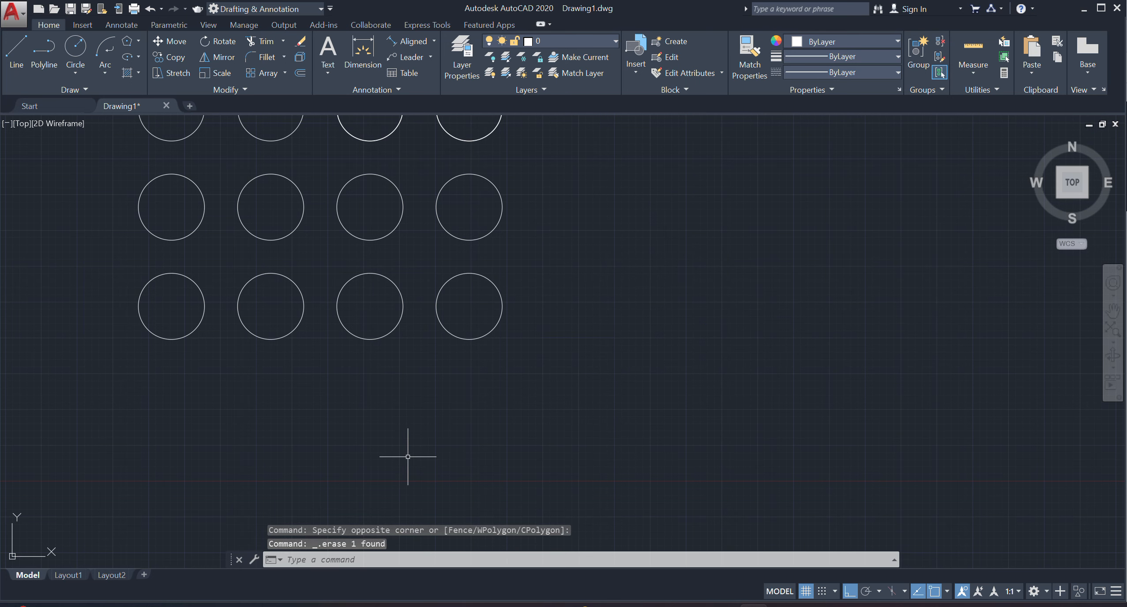
scroll(408, 457, "down", 2)
middle_click_drag(408, 457, 459, 456)
scroll(397, 440, "up", 2)
middle_click_drag(397, 441, 428, 463)
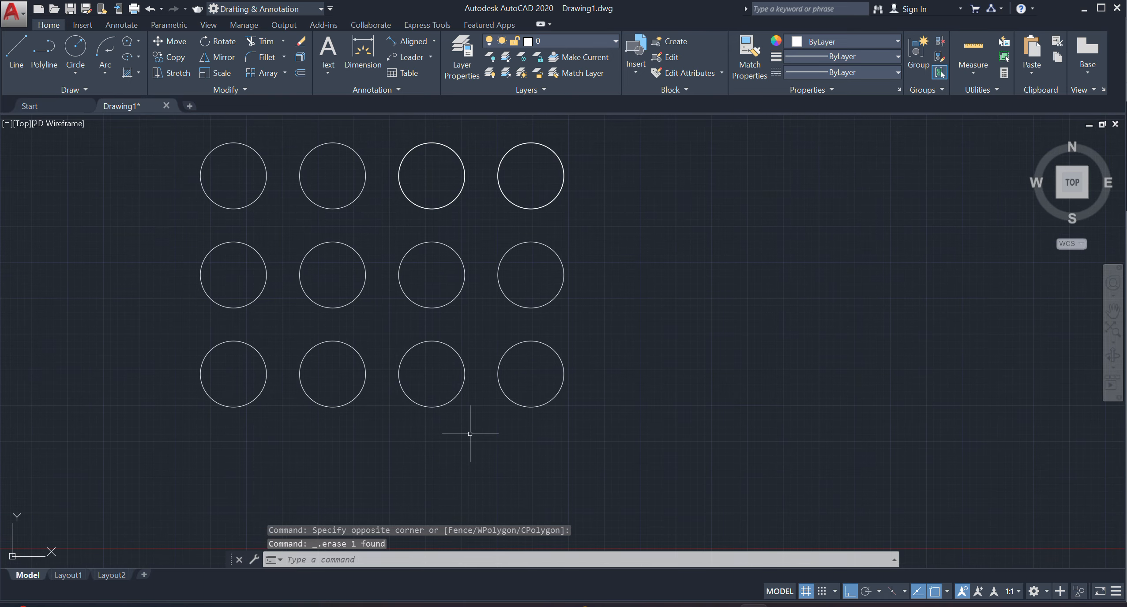
type("ha")
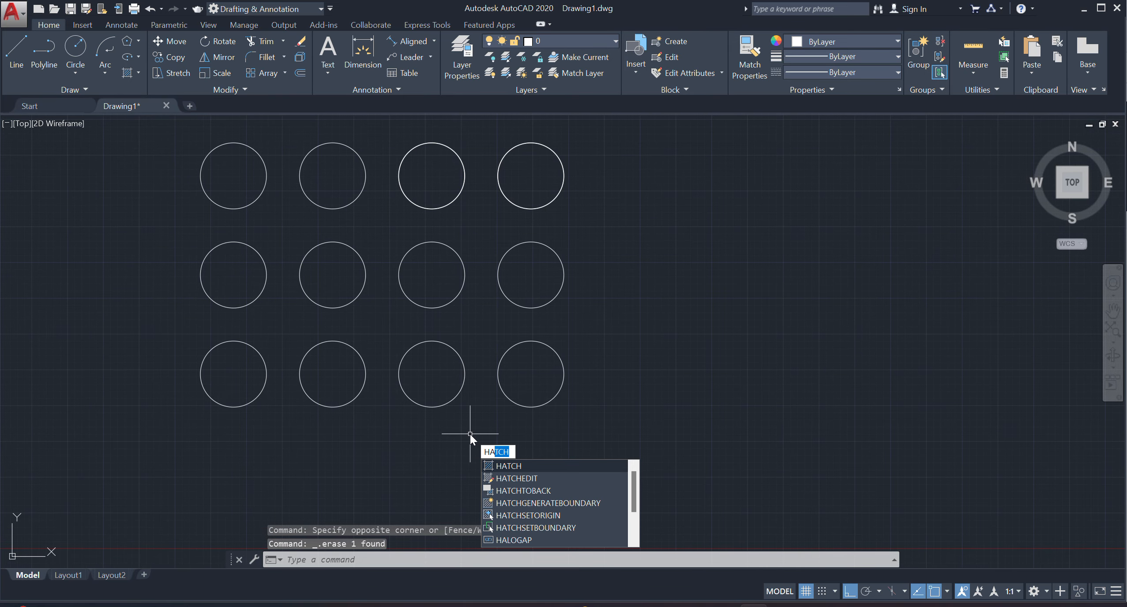
key("Escape")
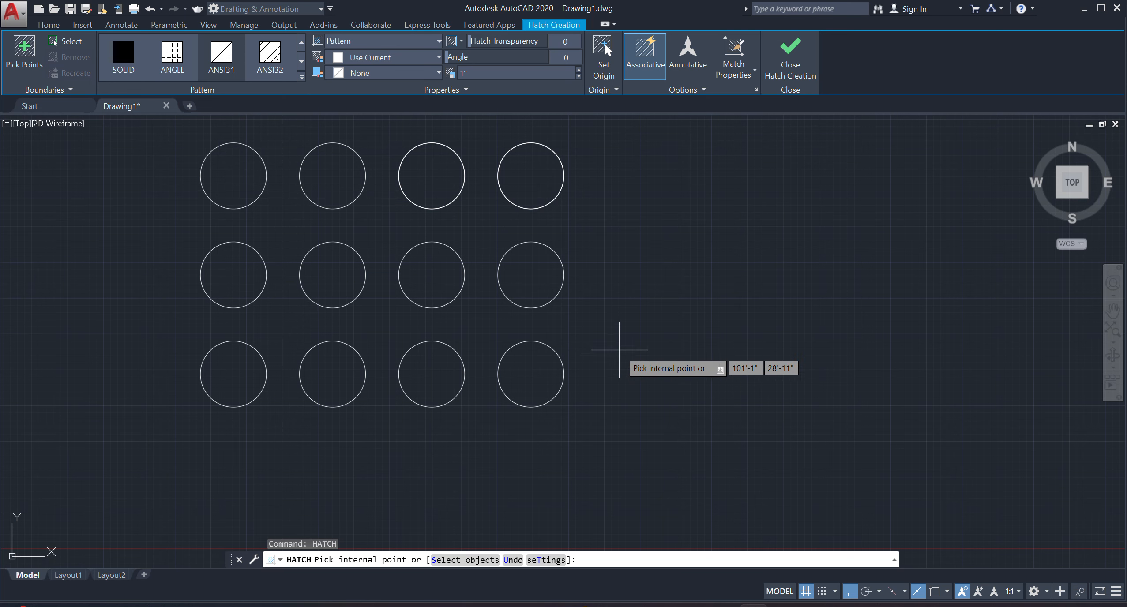
key("Escape")
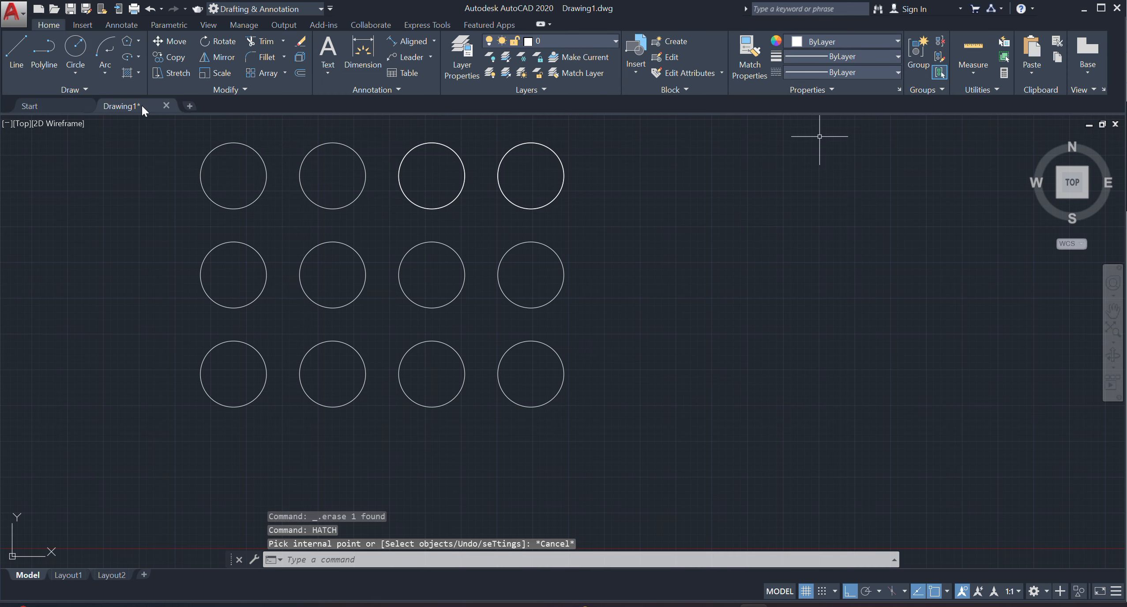
Hatch the interior of the first circle in the top row with the SOLID pattern.
left_click(139, 70)
left_click(145, 121)
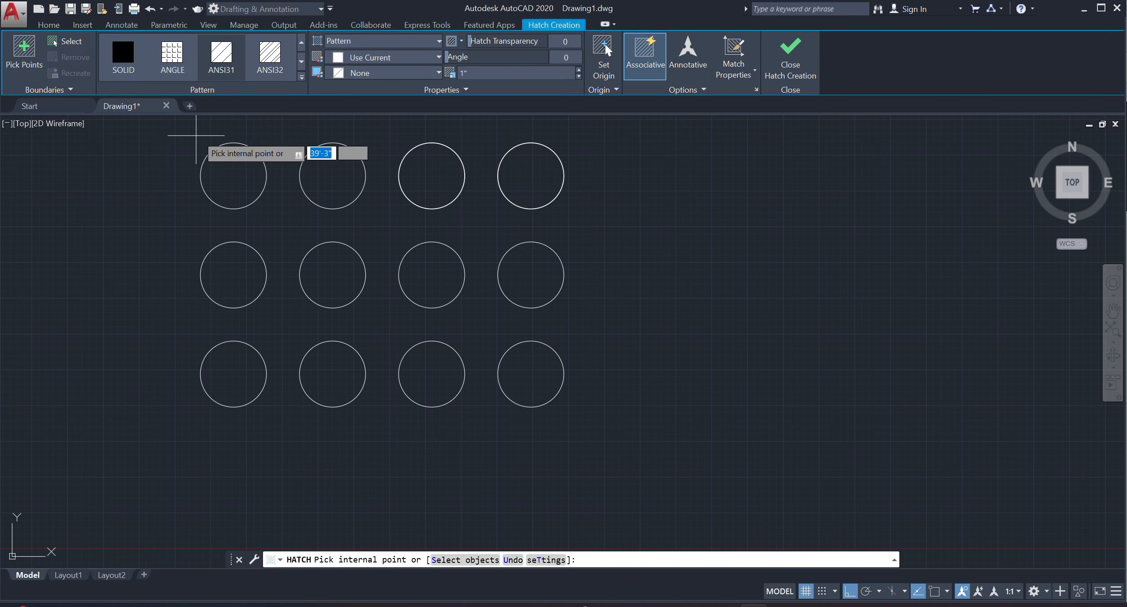
left_click(301, 76)
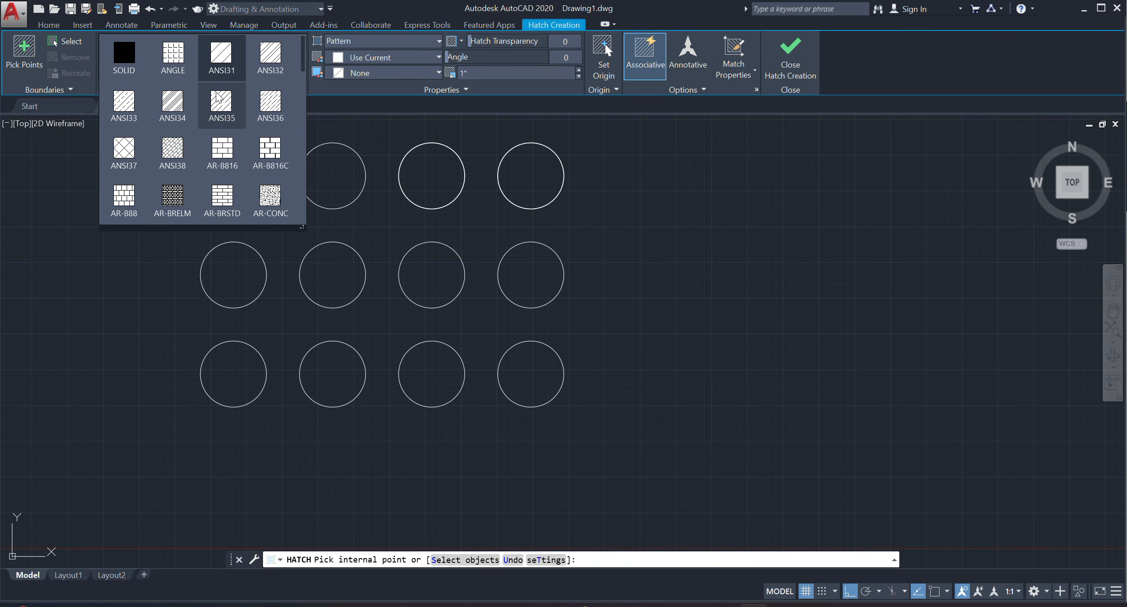
left_click(131, 62)
left_click(241, 166)
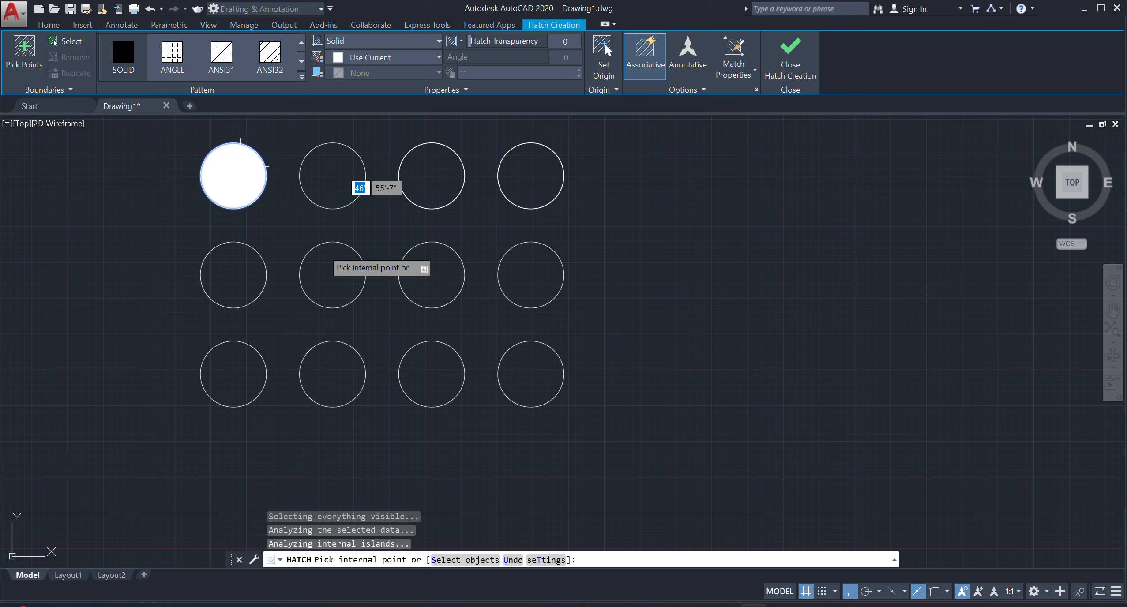
Add the second and third top-row circles to the SOLID hatch and finish the hatch.
left_click(327, 176)
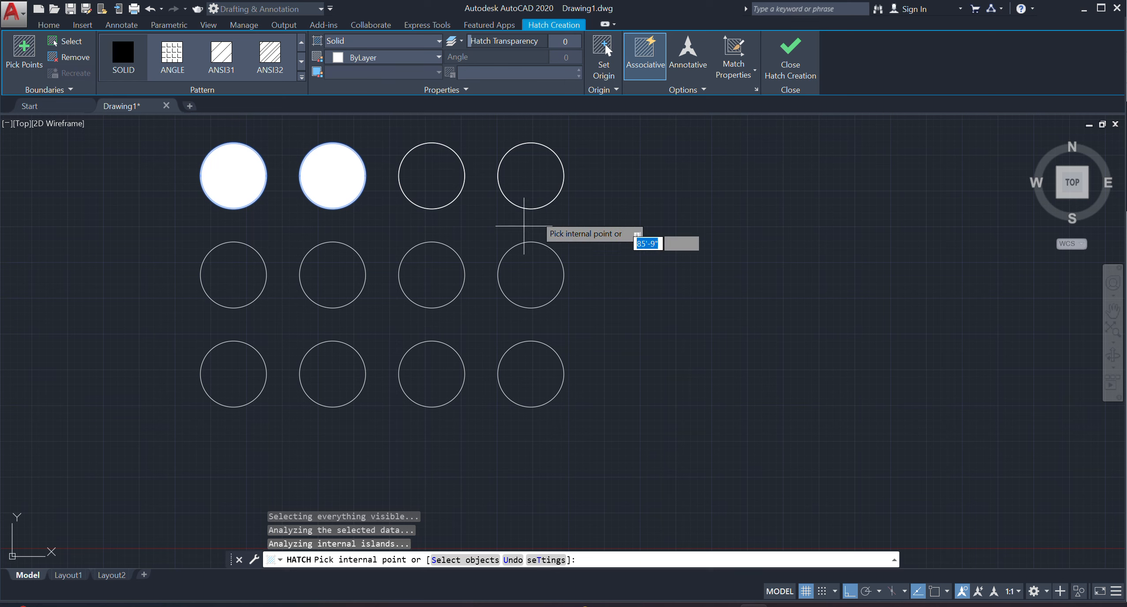
left_click(435, 181)
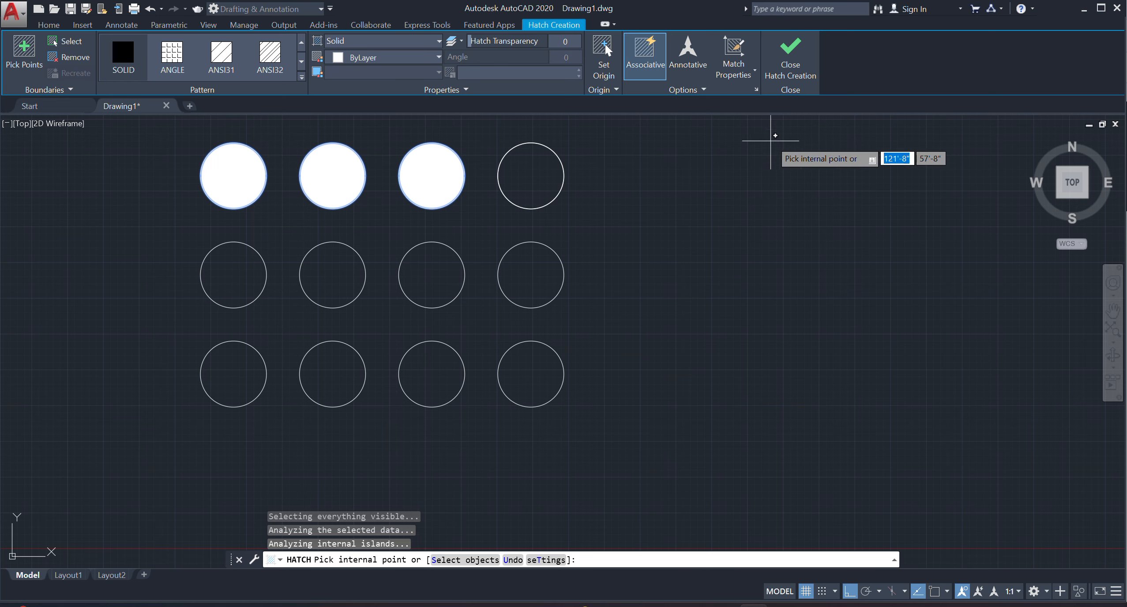
left_click(791, 72)
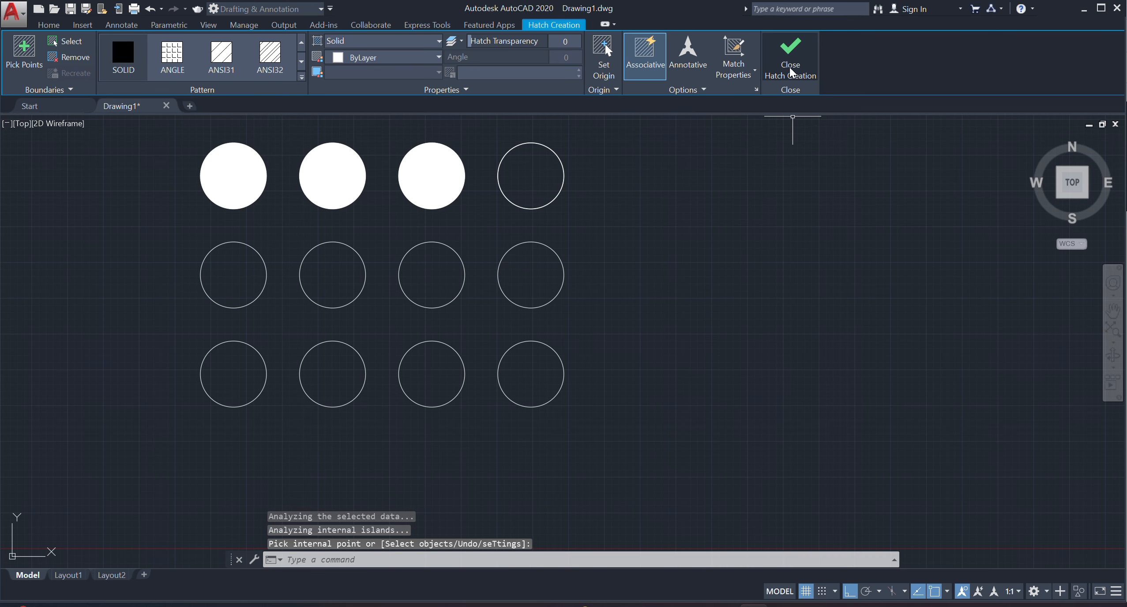
Erase the combined solid hatch from the first three top-row circles.
left_click(240, 181)
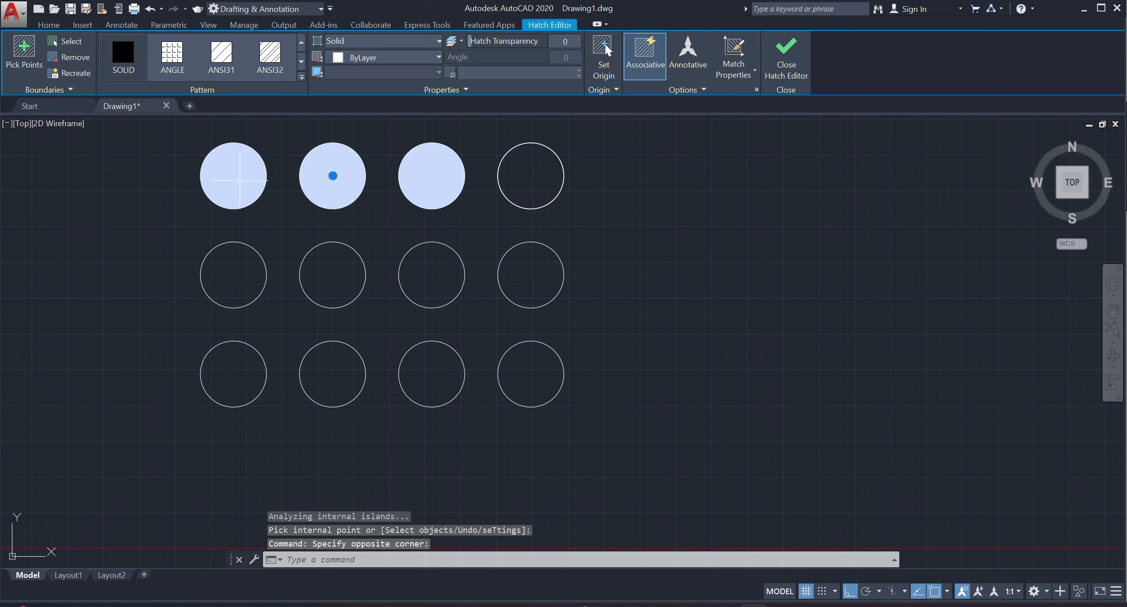
key("Delete")
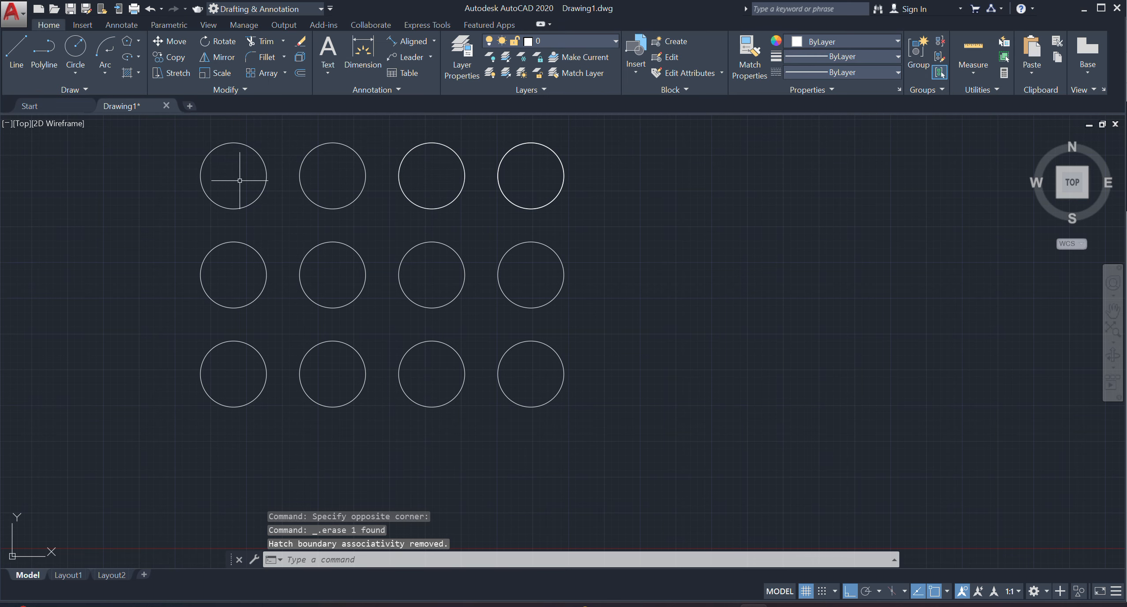
Hatch the first top-row circle with the SOLID pattern in the orange colour 248,153,30.
left_click(137, 74)
left_click(131, 98)
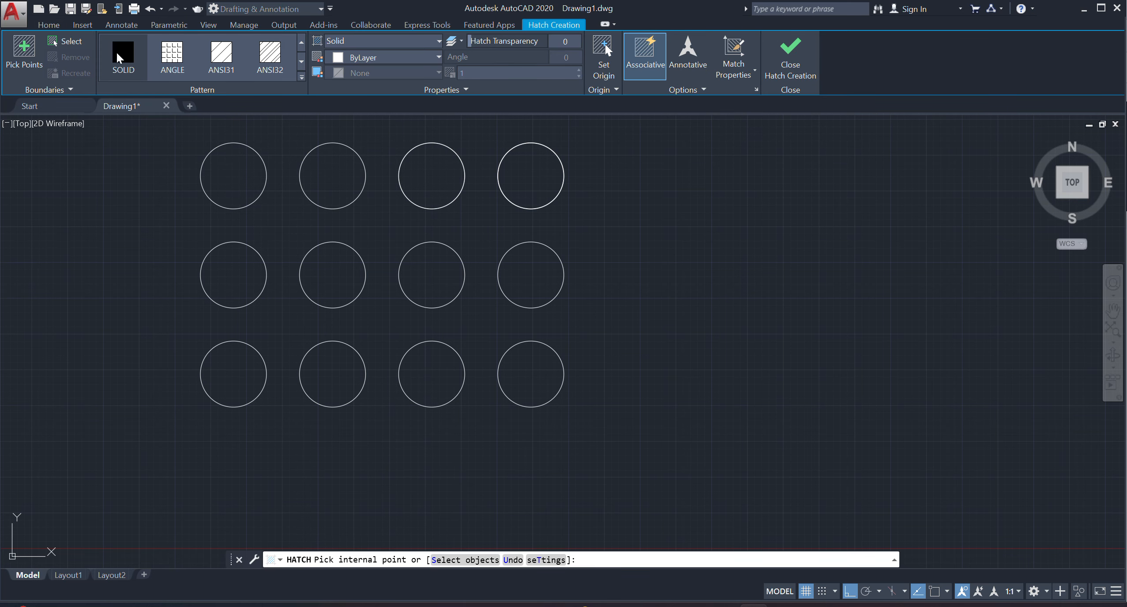
left_click(362, 58)
left_click(361, 154)
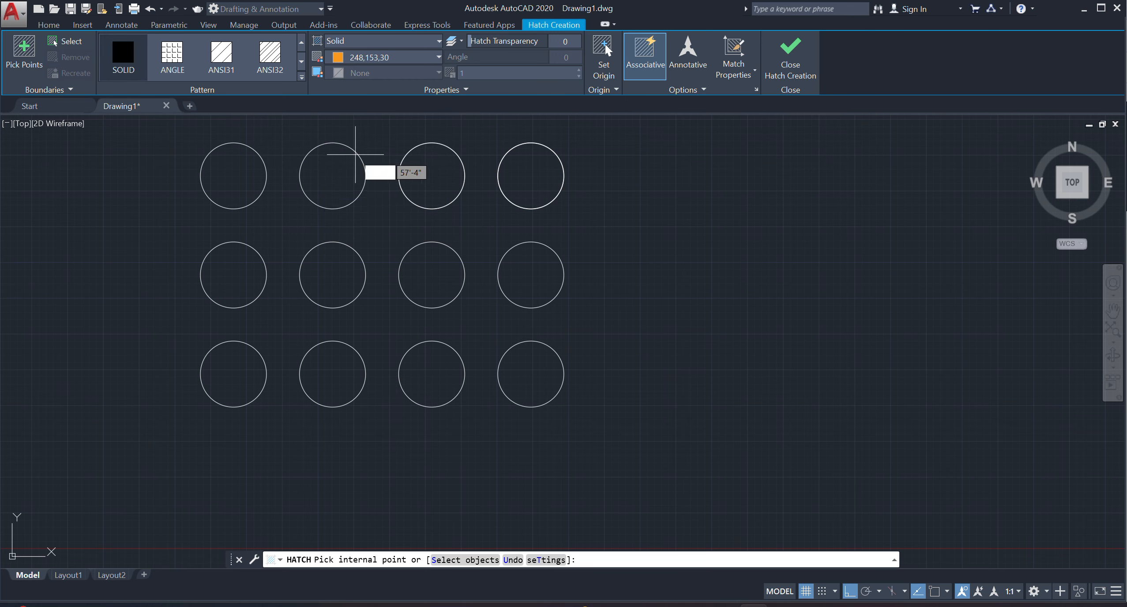
left_click(242, 172)
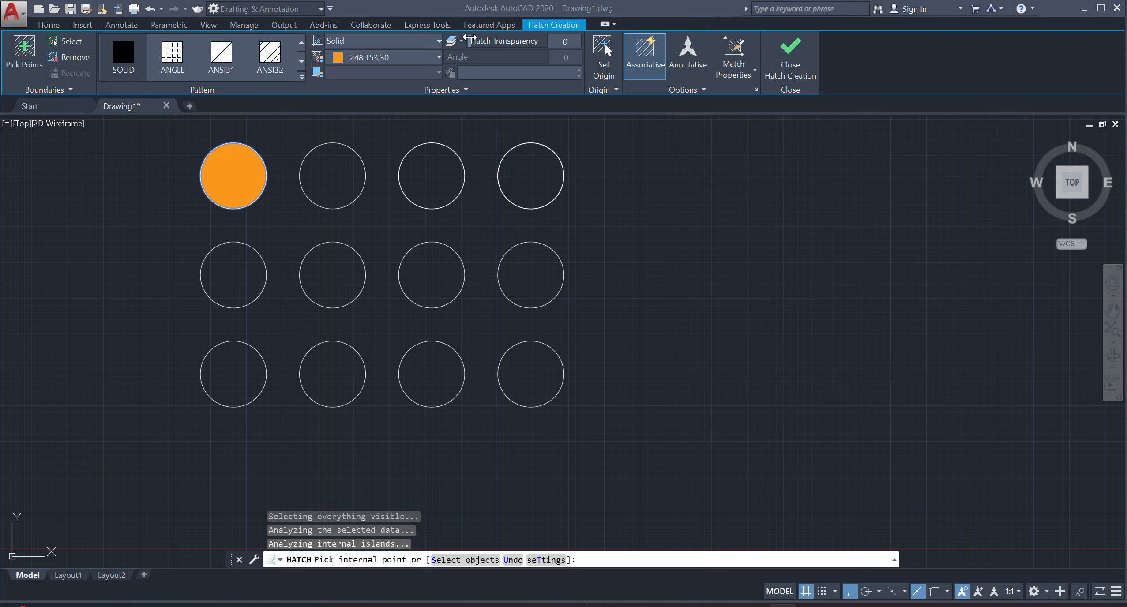
Set the orange hatch's transparency to 64 and finish the hatch.
mouse_move(471, 41)
left_mouse_down()
mouse_move(573, 45)
mouse_move(484, 49)
left_mouse_up()
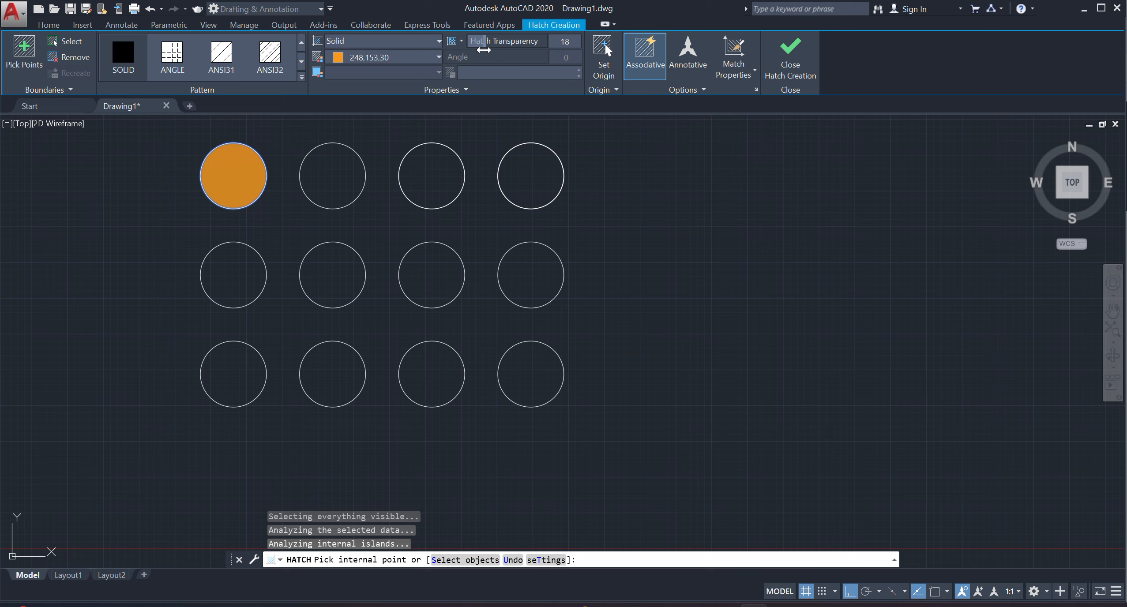
left_click_drag(483, 50, 548, 45)
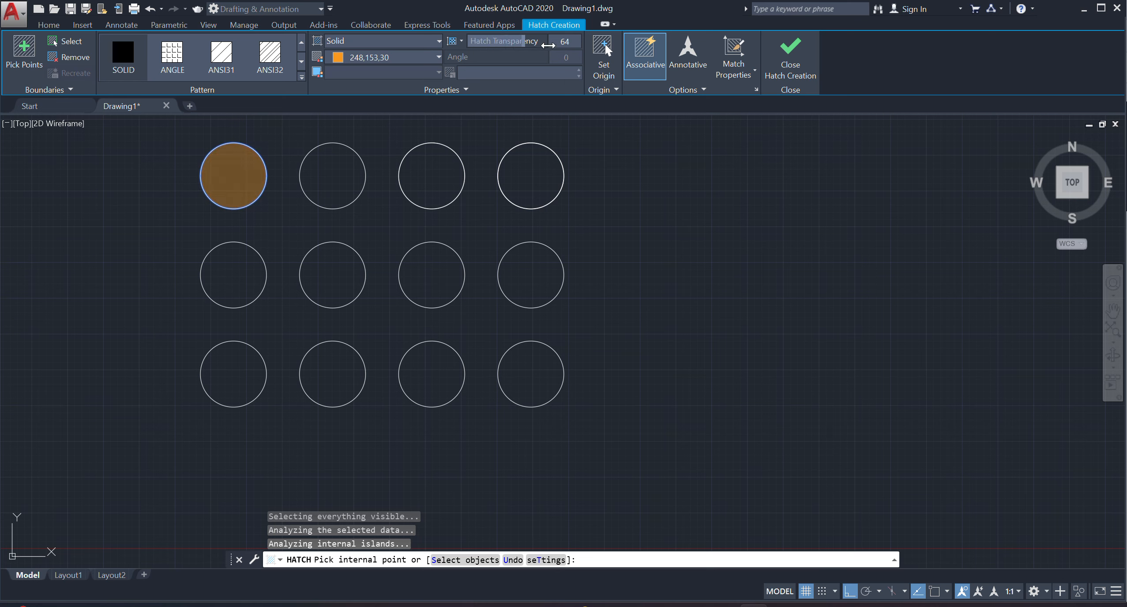
left_click(784, 59)
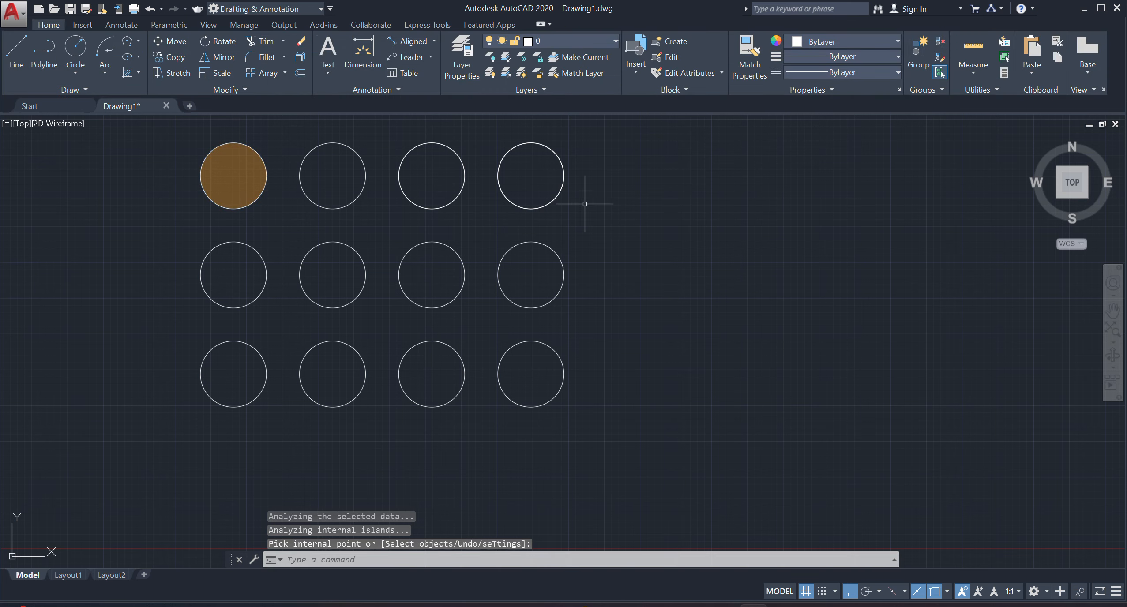
Hatch the second top-row circle with the SOLID pattern in colour 242,113,114 with transparency 0.
scroll(219, 184, "up", 2)
left_click(138, 73)
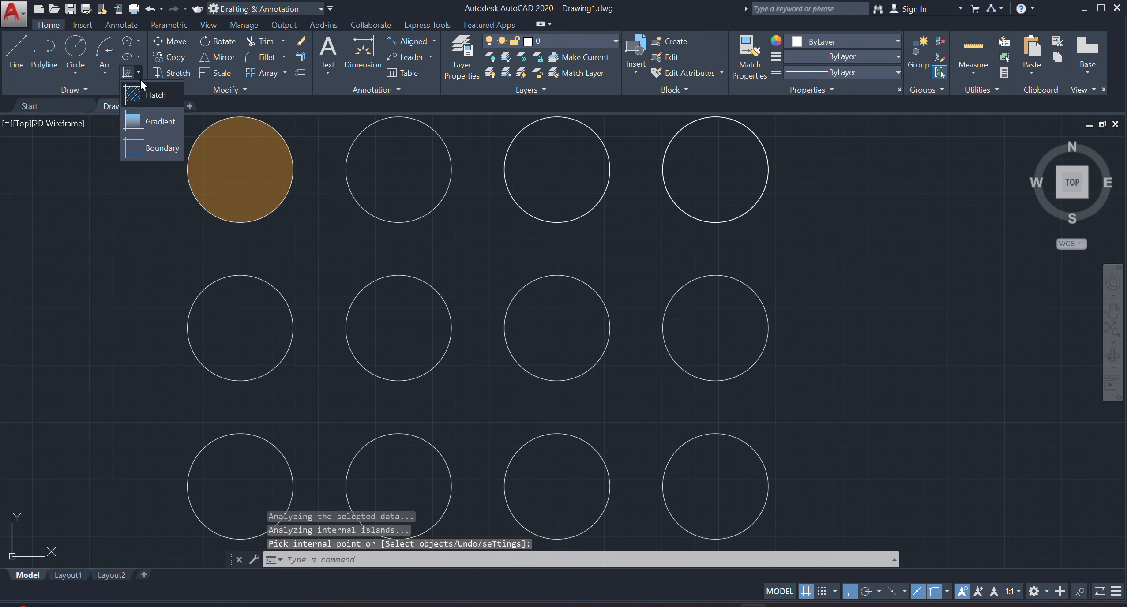
left_click(137, 93)
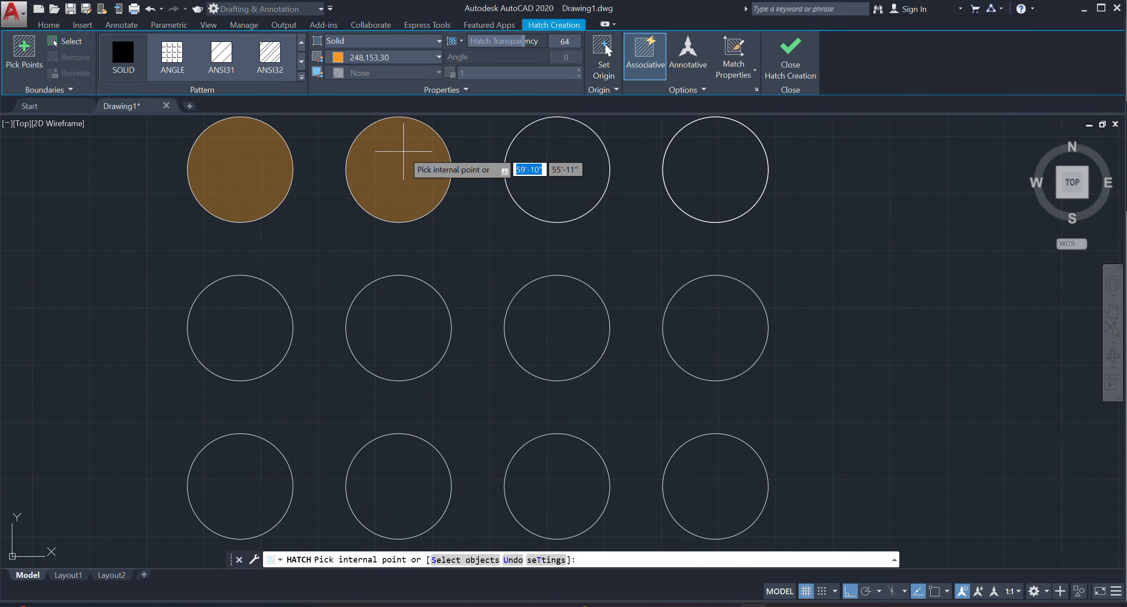
left_click(409, 150)
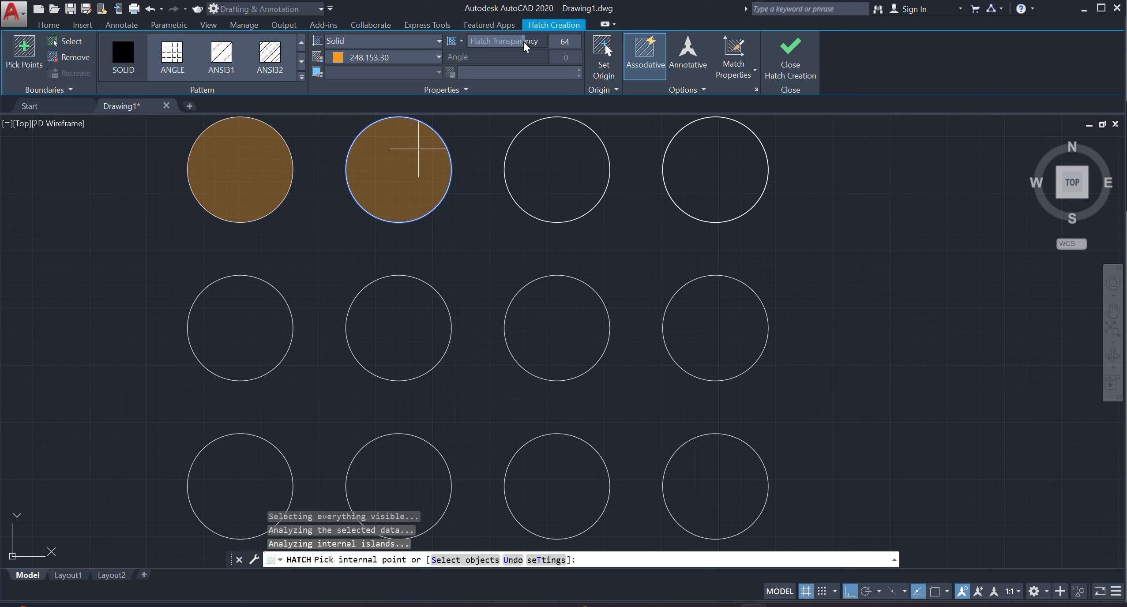
left_click(346, 60)
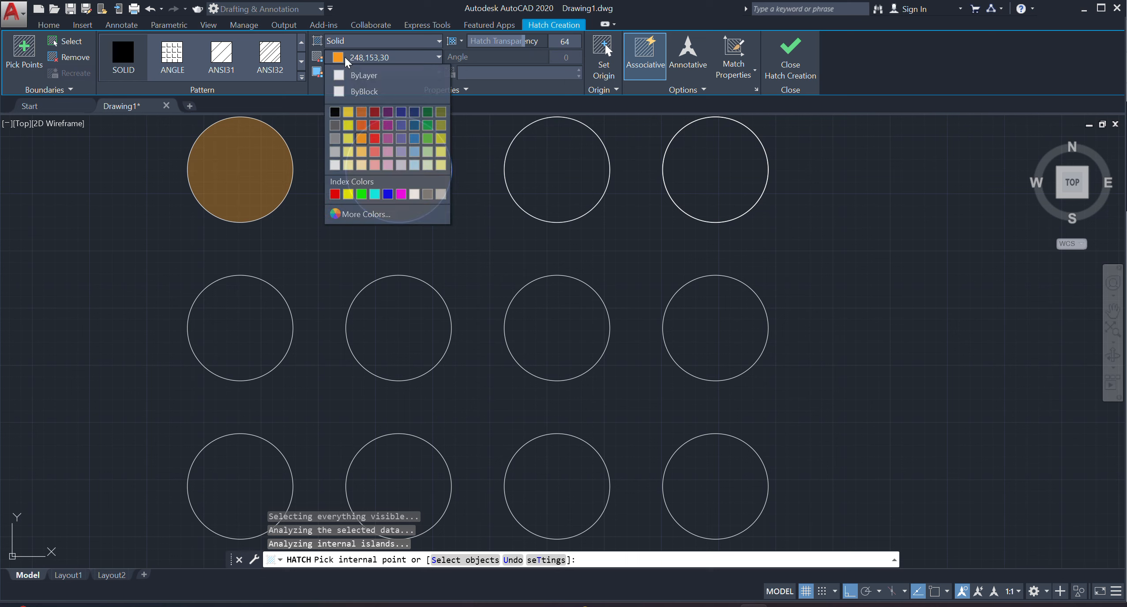
left_click(374, 149)
left_click_drag(512, 42, 393, 52)
left_click(777, 62)
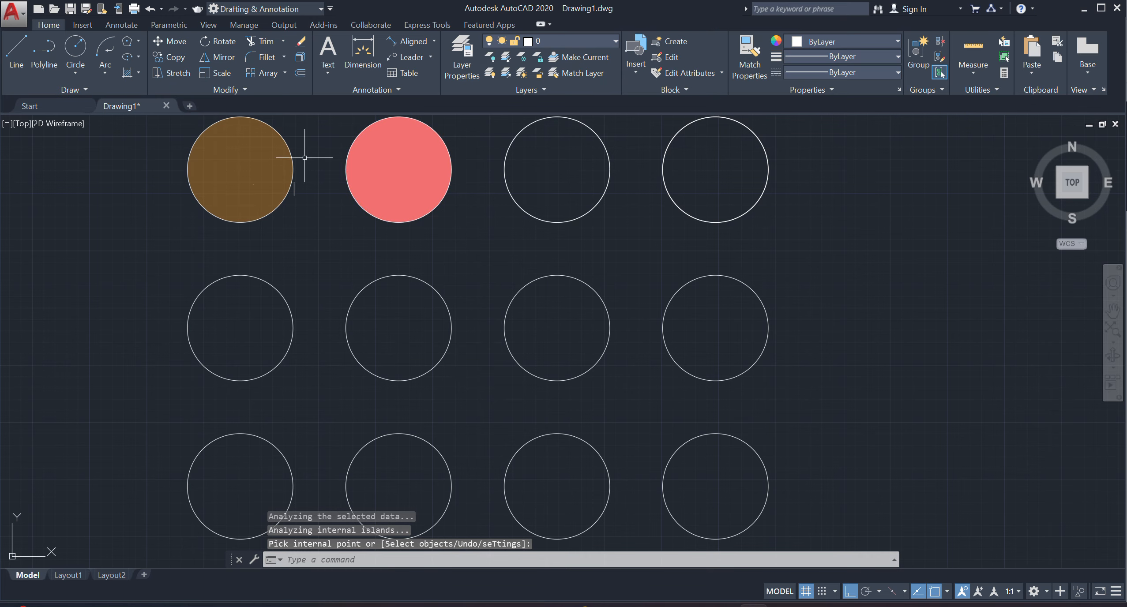
Set the Hatch command's colour to purple 169,83,160 and leave the command without filling a circle.
scroll(375, 231, "down", 2)
scroll(265, 230, "up", 2)
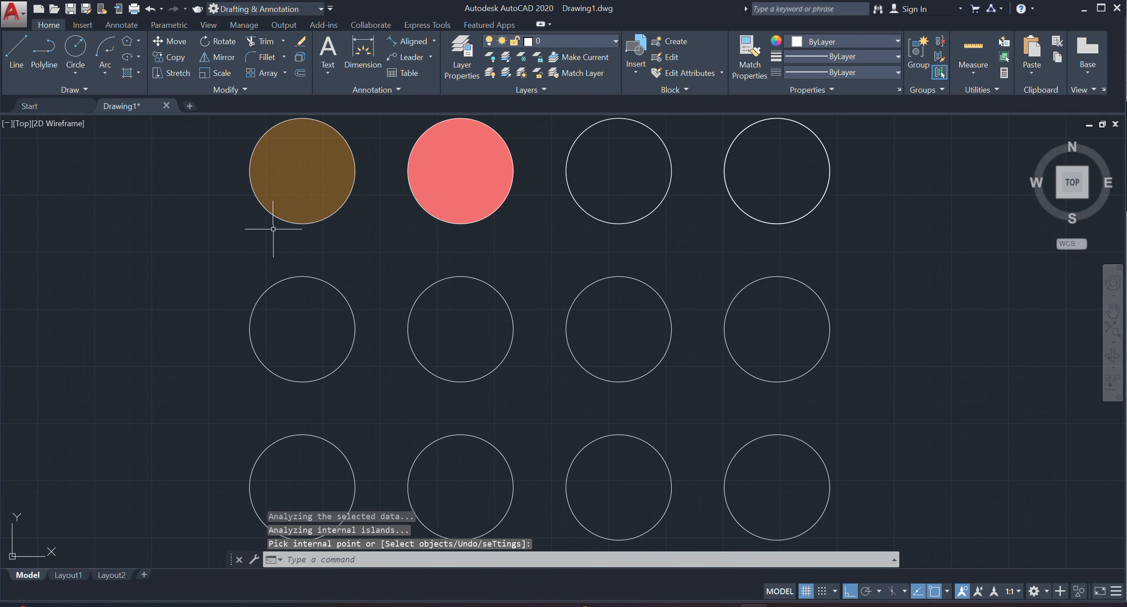
middle_click_drag(265, 231, 294, 273)
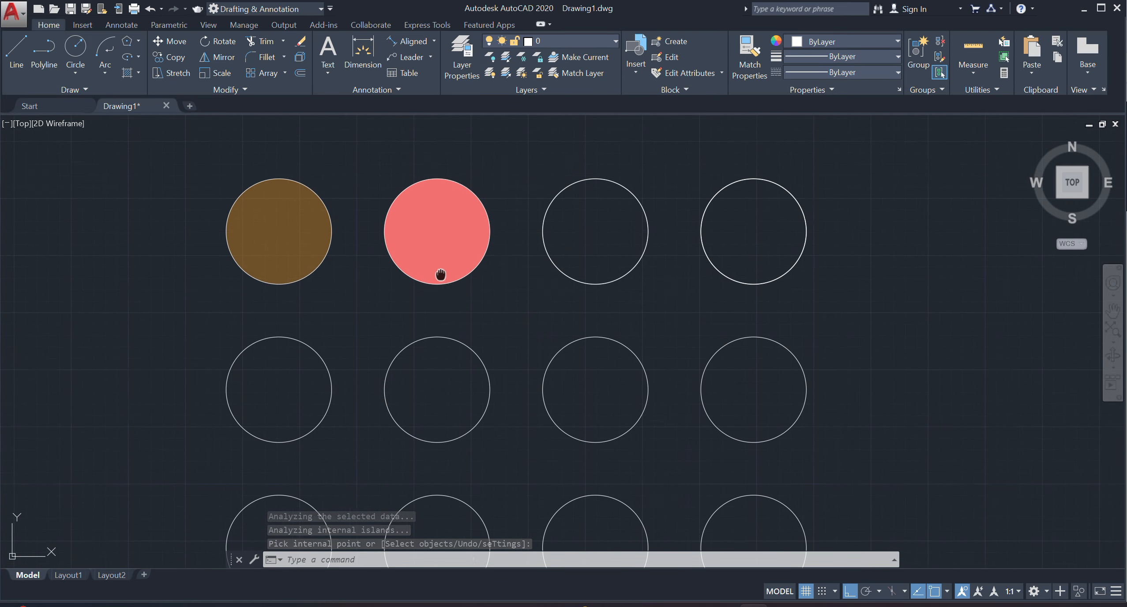
mouse_move(441, 272)
middle_mouse_down()
mouse_move(366, 256)
mouse_move(408, 238)
middle_mouse_up()
scroll(387, 237, "down", 1)
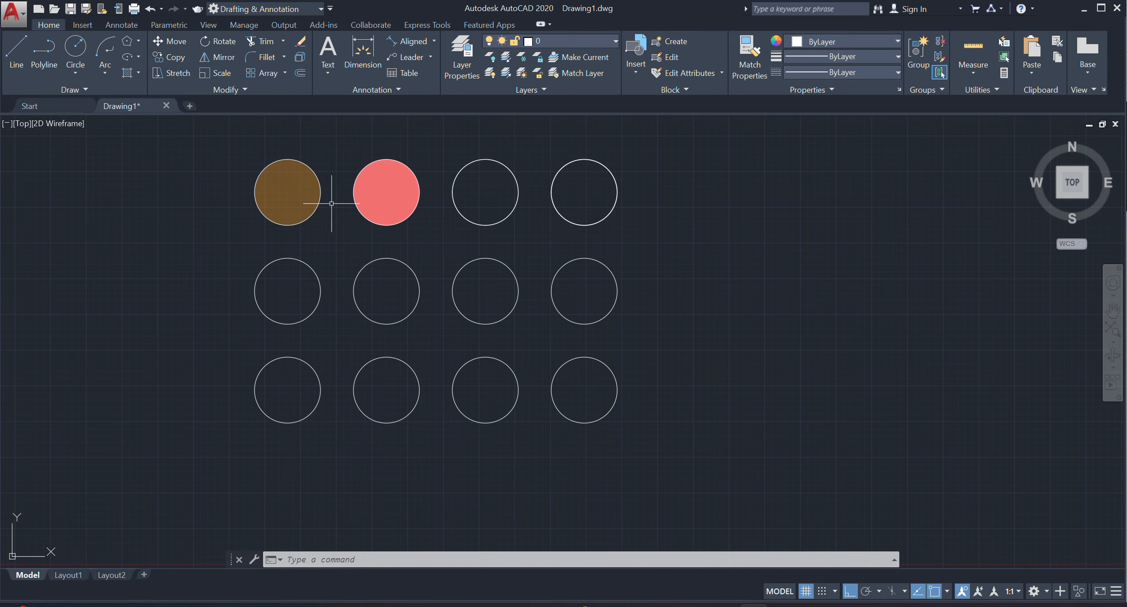
left_click(138, 74)
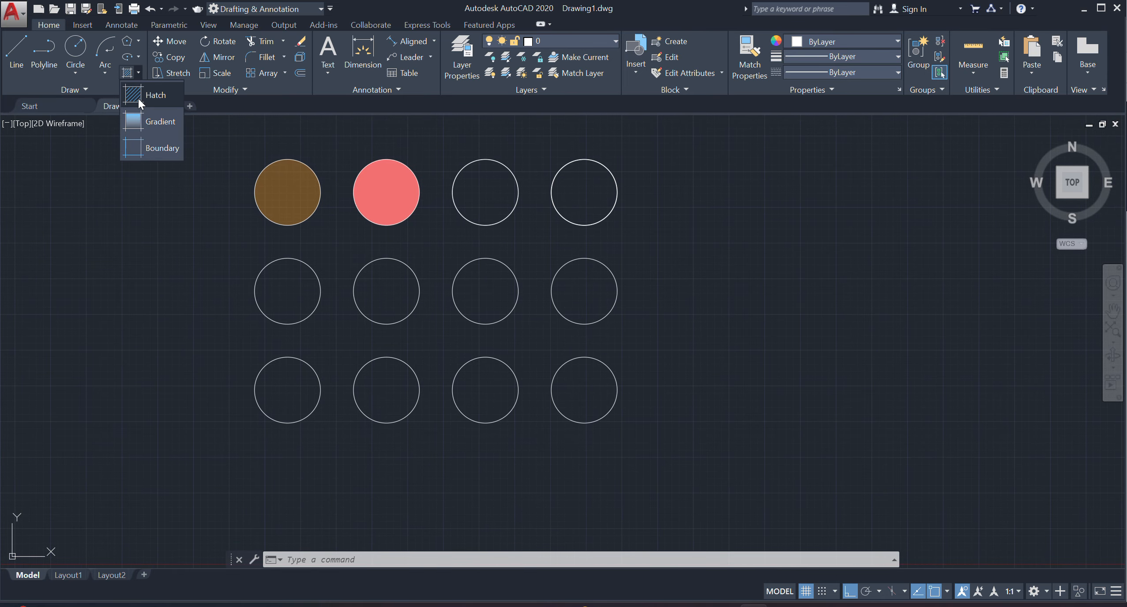
left_click(142, 95)
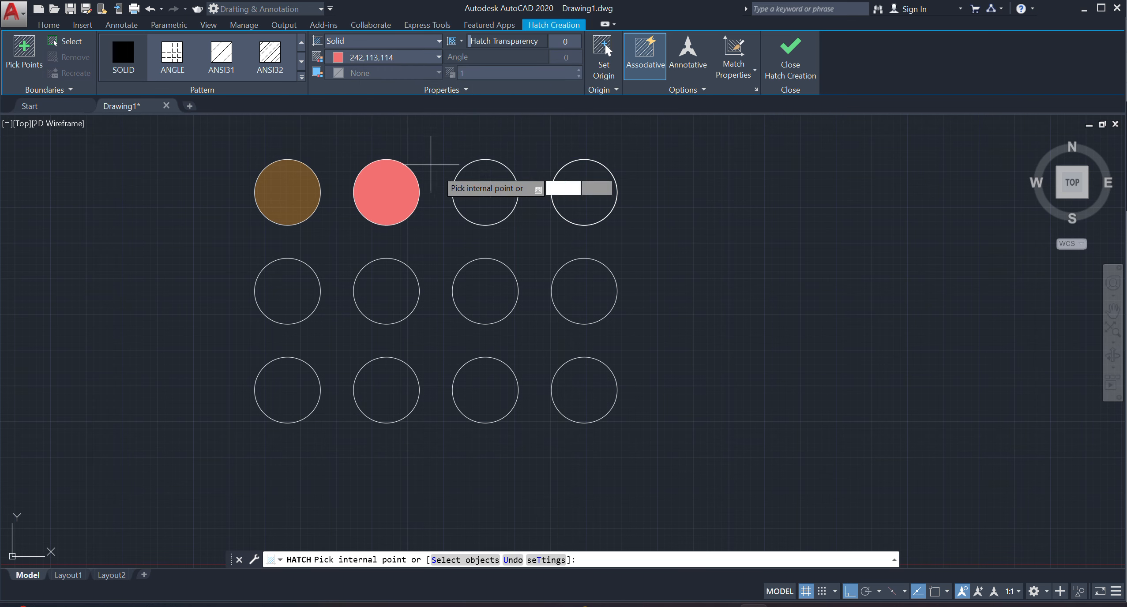
left_click(376, 64)
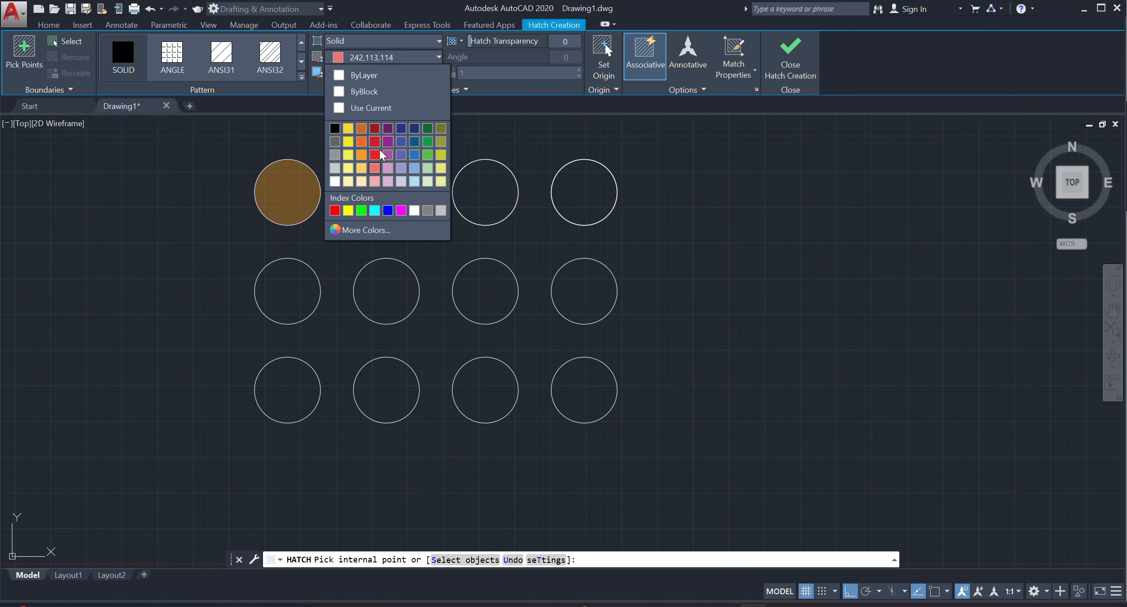
left_click(392, 161)
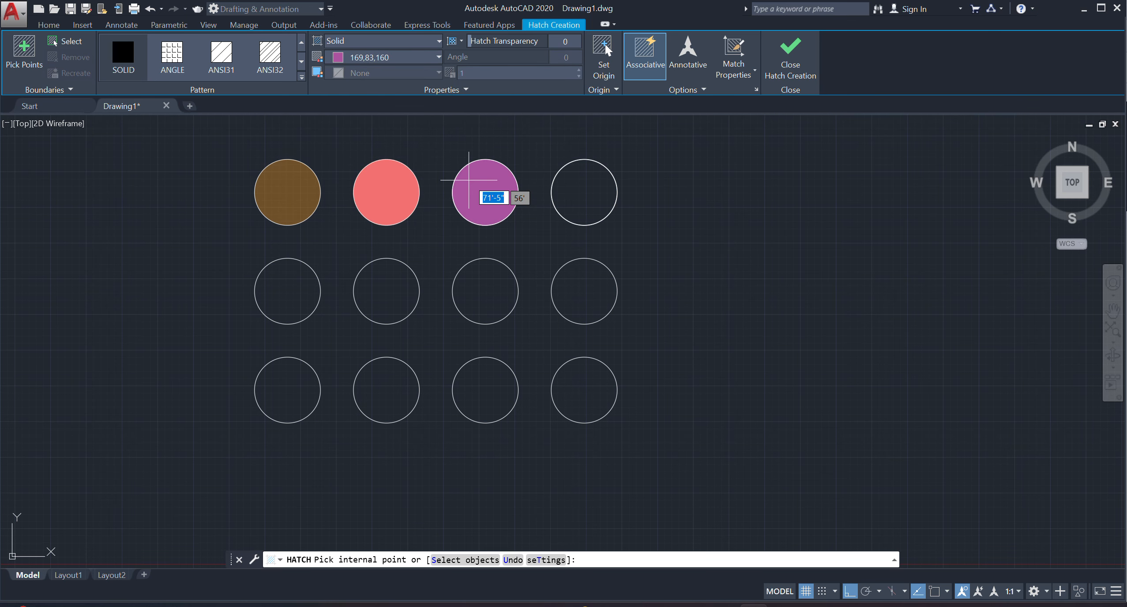
key("Escape")
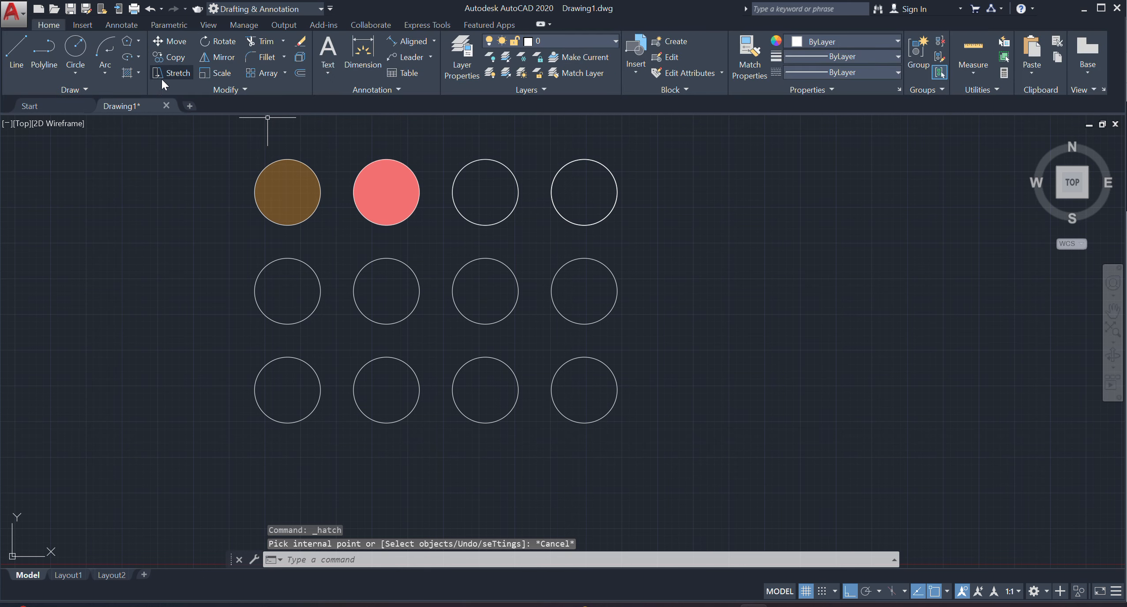
Hatch the third top-row circle with the BRICK pattern in purple 169,83,160.
left_click(138, 73)
left_click(155, 94)
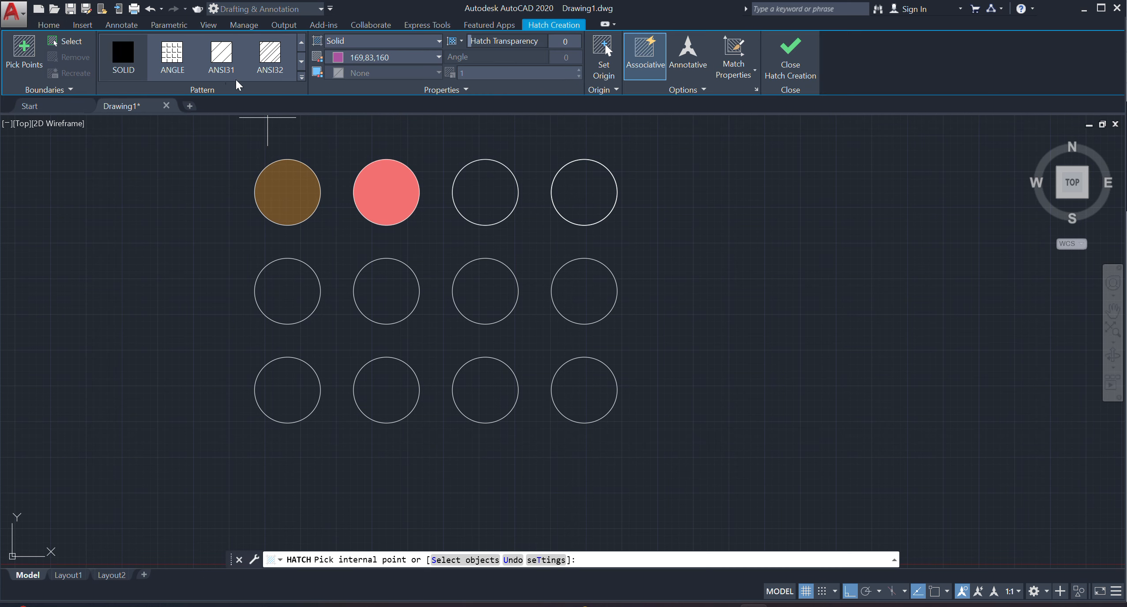
left_click(303, 82)
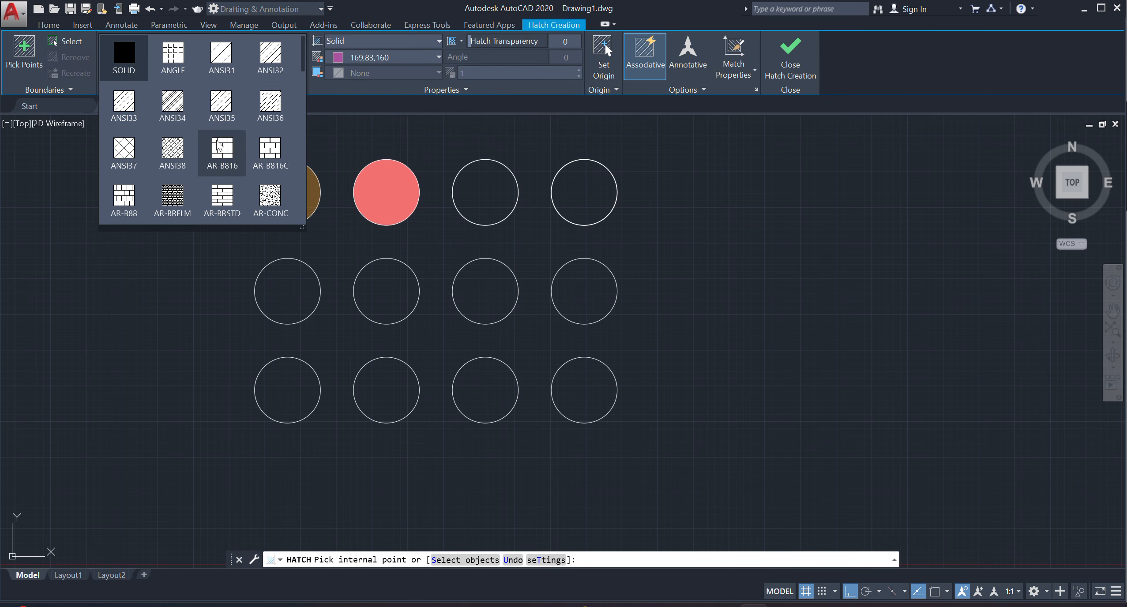
scroll(207, 167, "down", 2)
scroll(206, 161, "down", 7)
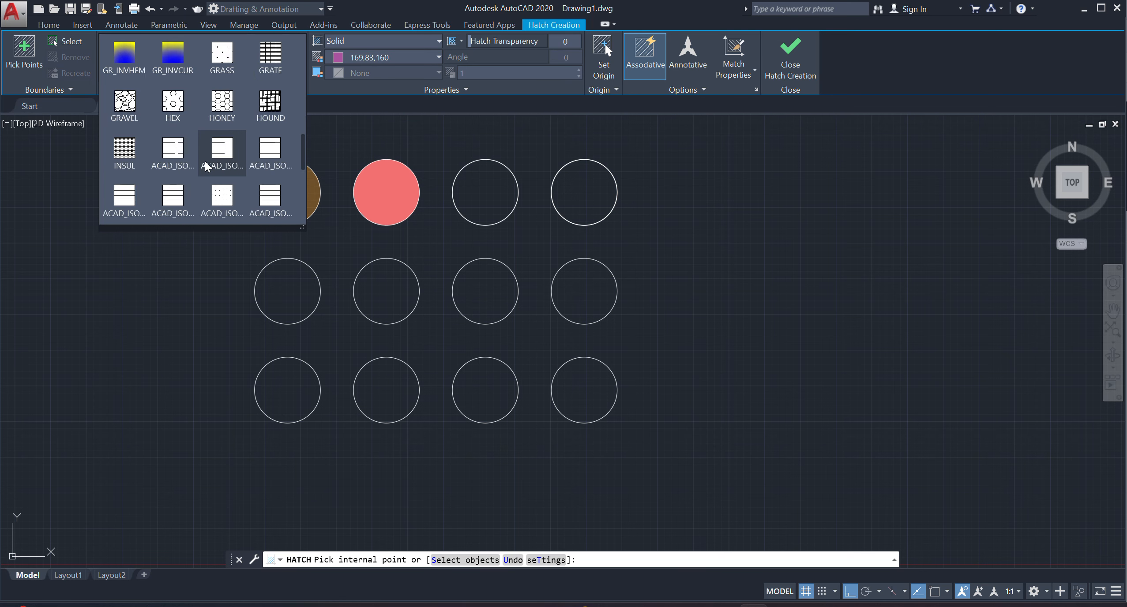
scroll(206, 161, "up", 7)
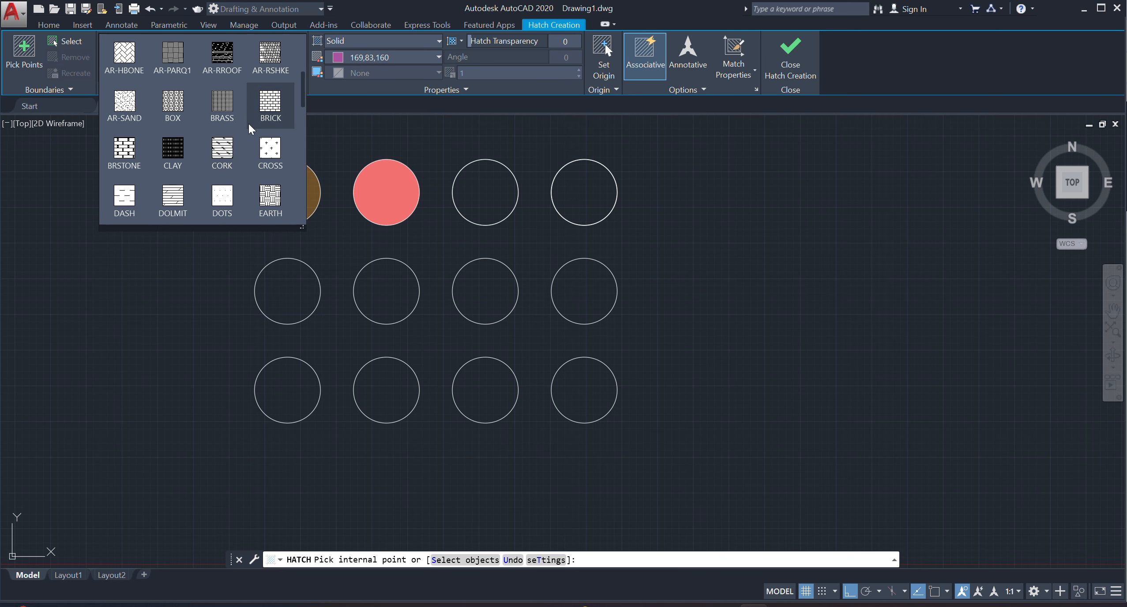
left_click(249, 127)
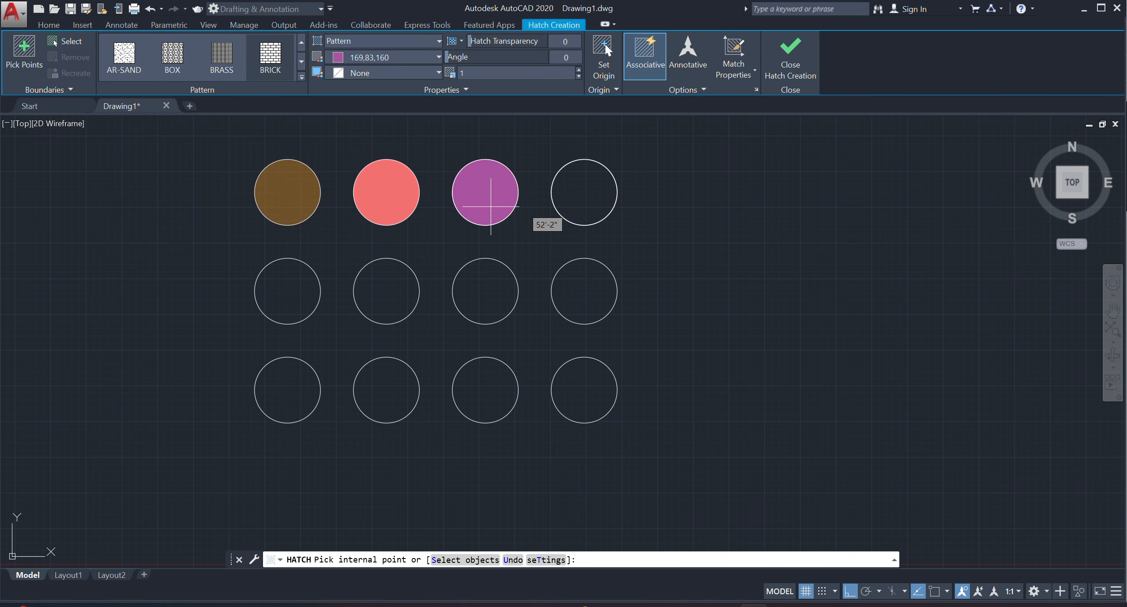
left_click(482, 182)
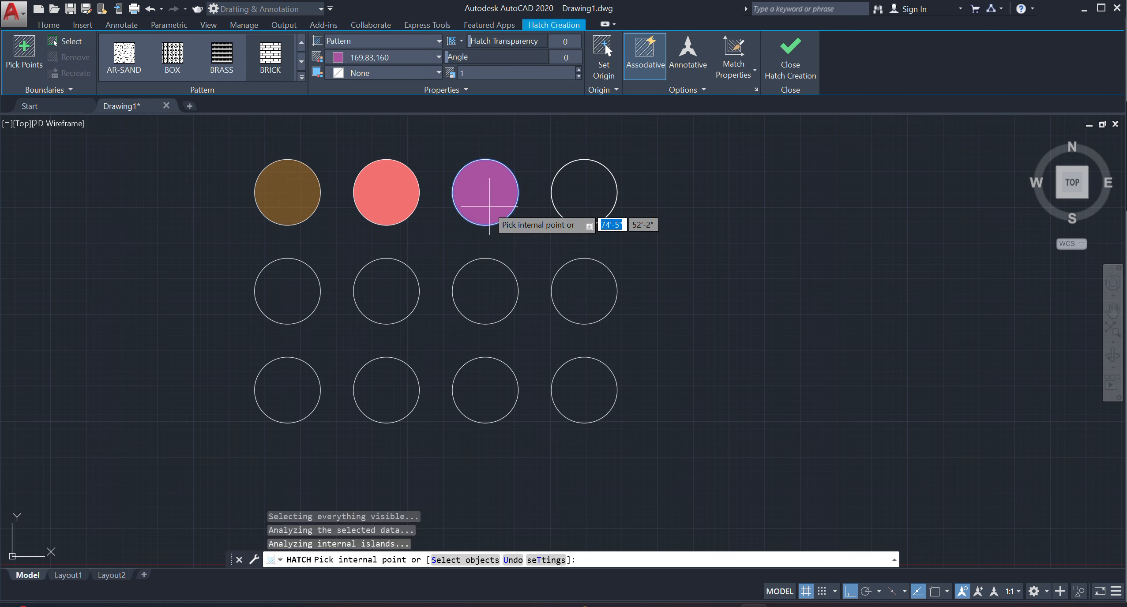
left_click(267, 54)
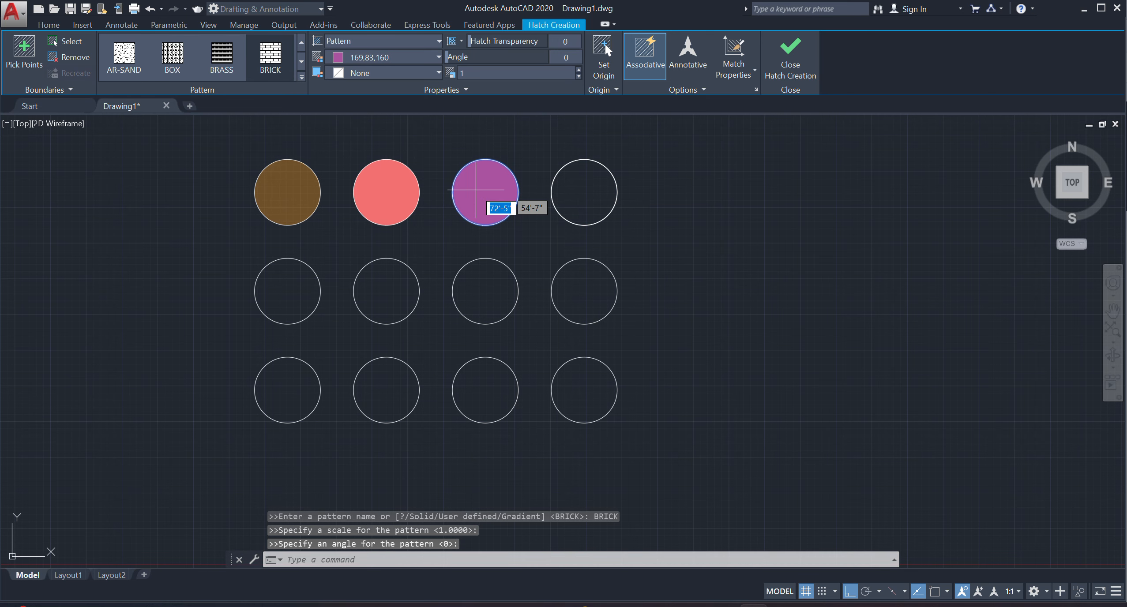
Try a pattern scale of 10 on the BRICK hatch in the third top-row circle.
scroll(486, 202, "up", 2)
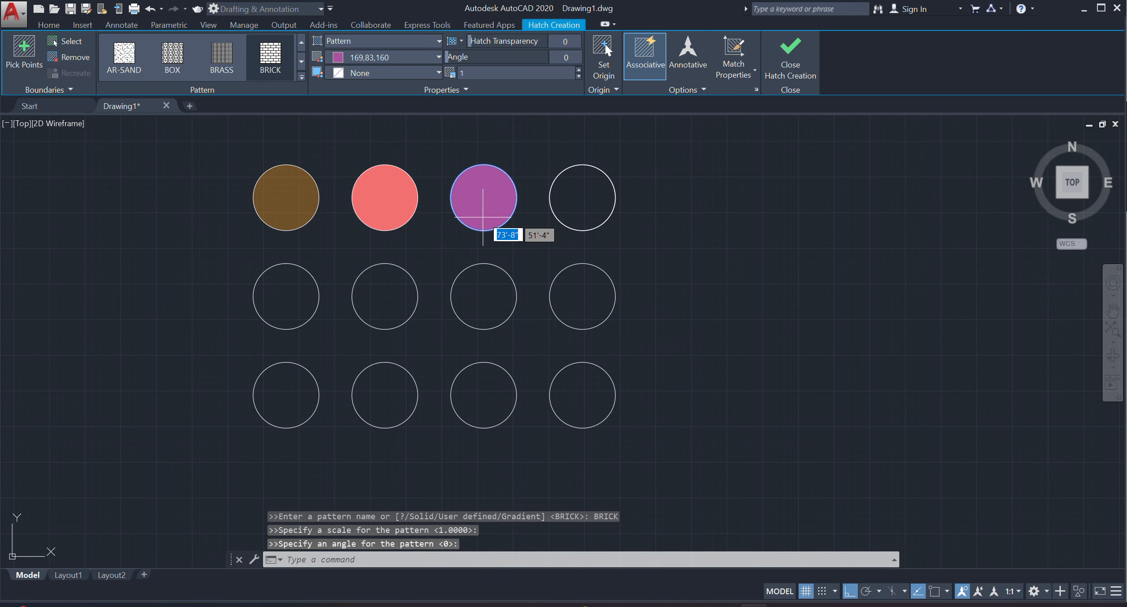
left_click(477, 74)
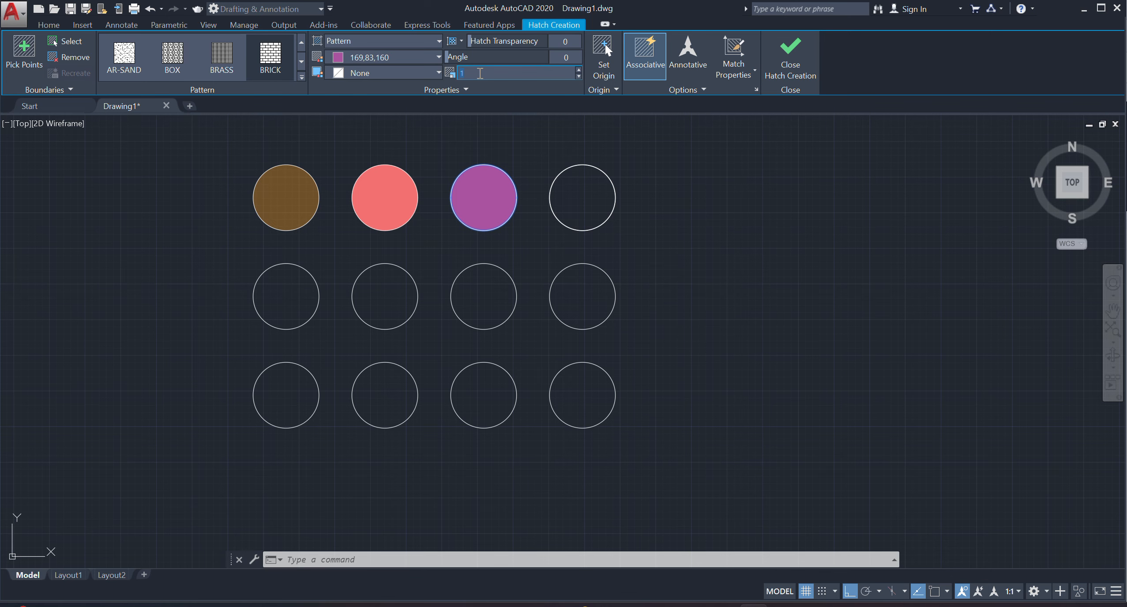
type("0.5")
scroll(478, 197, "up", 10)
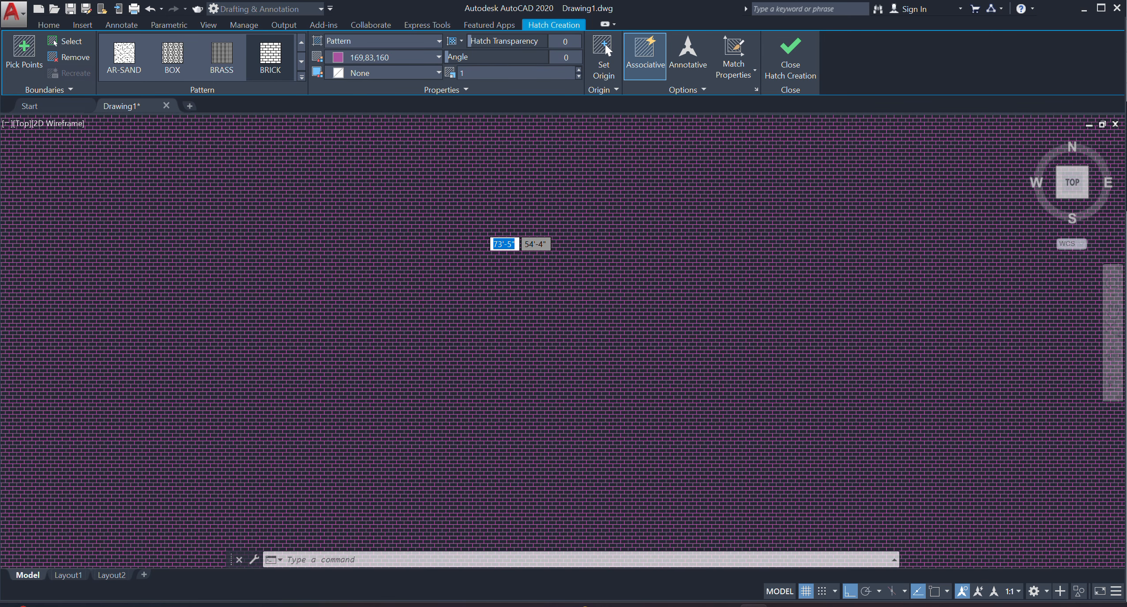
scroll(475, 167, "down", 10)
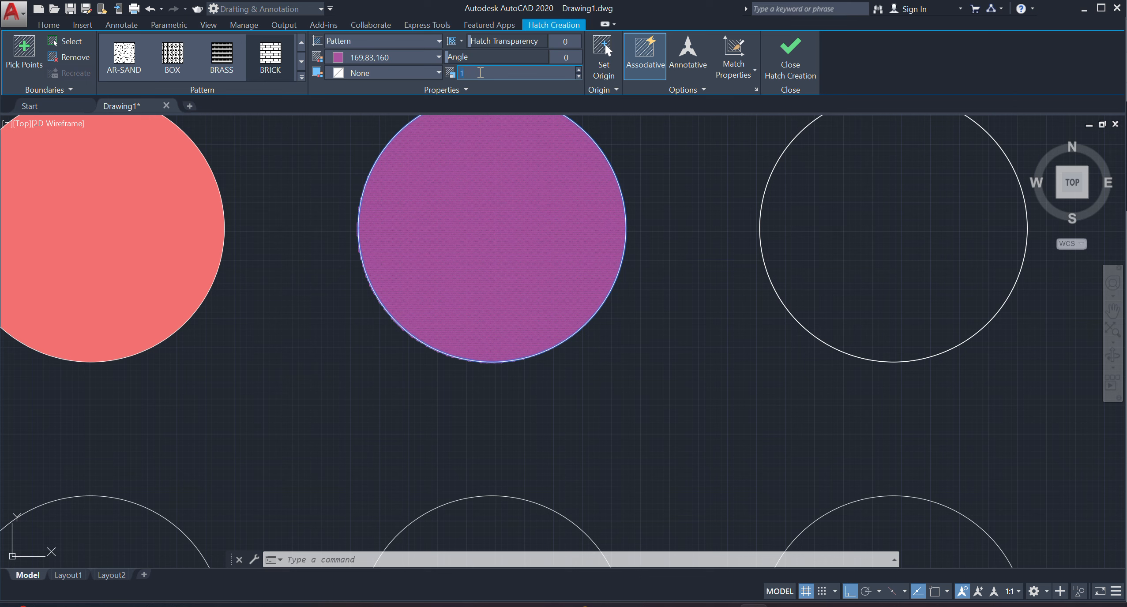
type("10")
key("Return")
Set the third top-row circle's BRICK hatch scale to 50 and finish the hatch.
left_click(480, 71)
type("5")
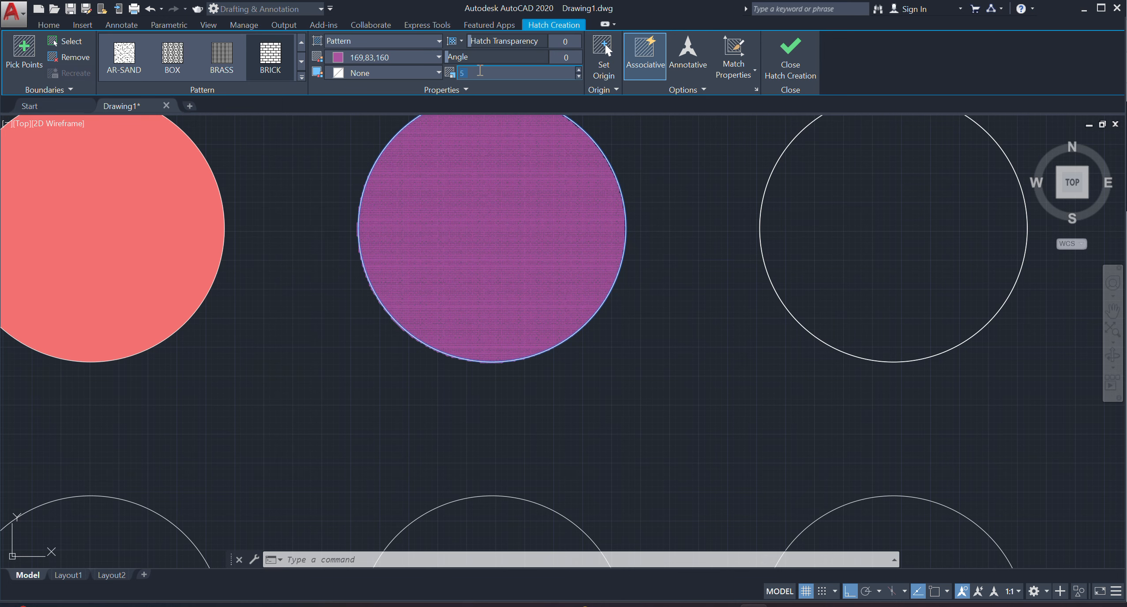
type("0")
key("Return")
scroll(494, 219, "up", 2)
scroll(450, 287, "down", 2)
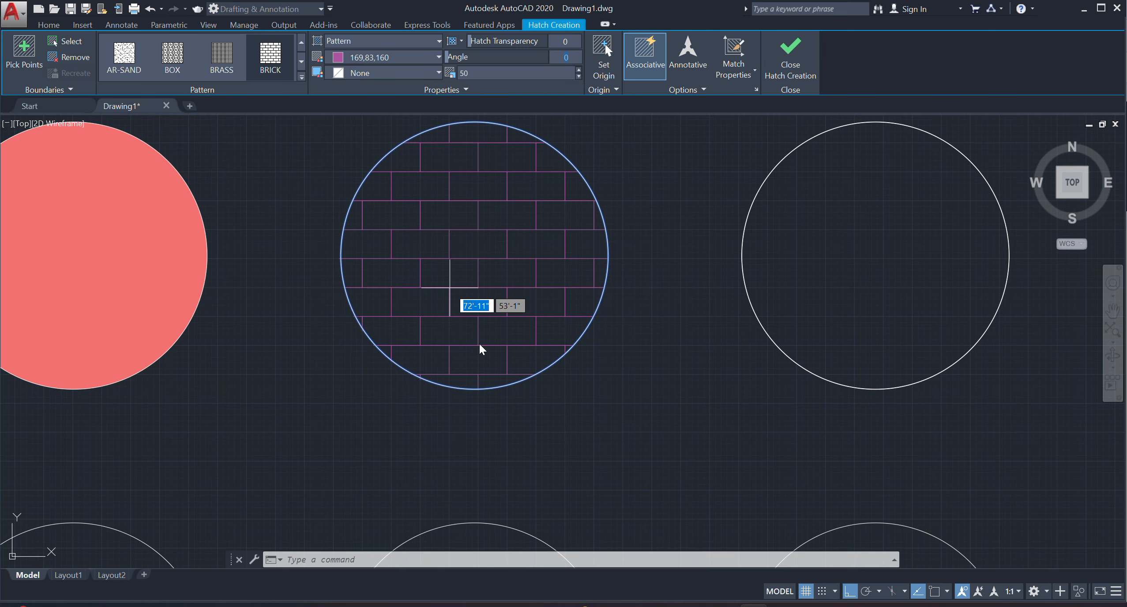
scroll(474, 272, "down", 2)
scroll(474, 254, "up", 1)
scroll(473, 265, "down", 1)
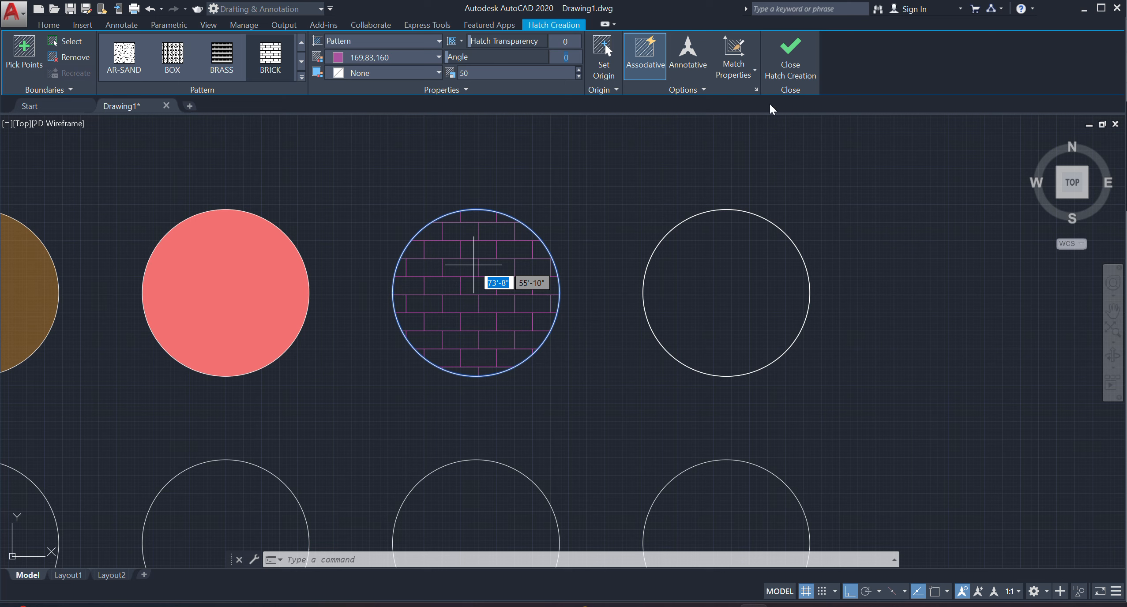
left_click(788, 55)
Hatch the fourth top-row circle with the GOST_GROUND pattern in purple 169,83,160 at a scale of 10.
left_click(127, 73)
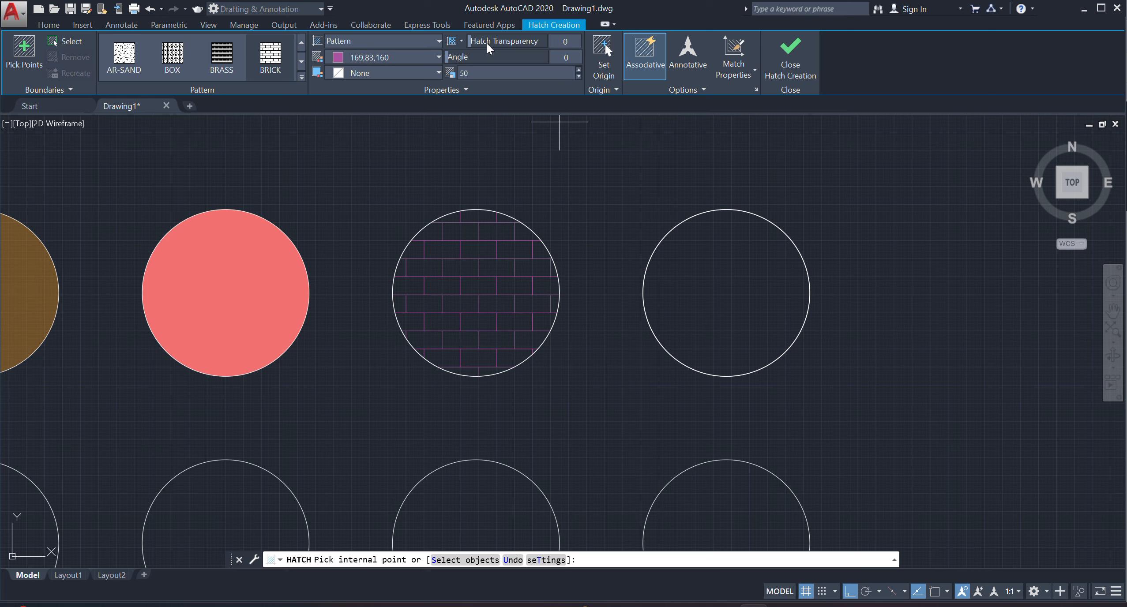
left_click(302, 77)
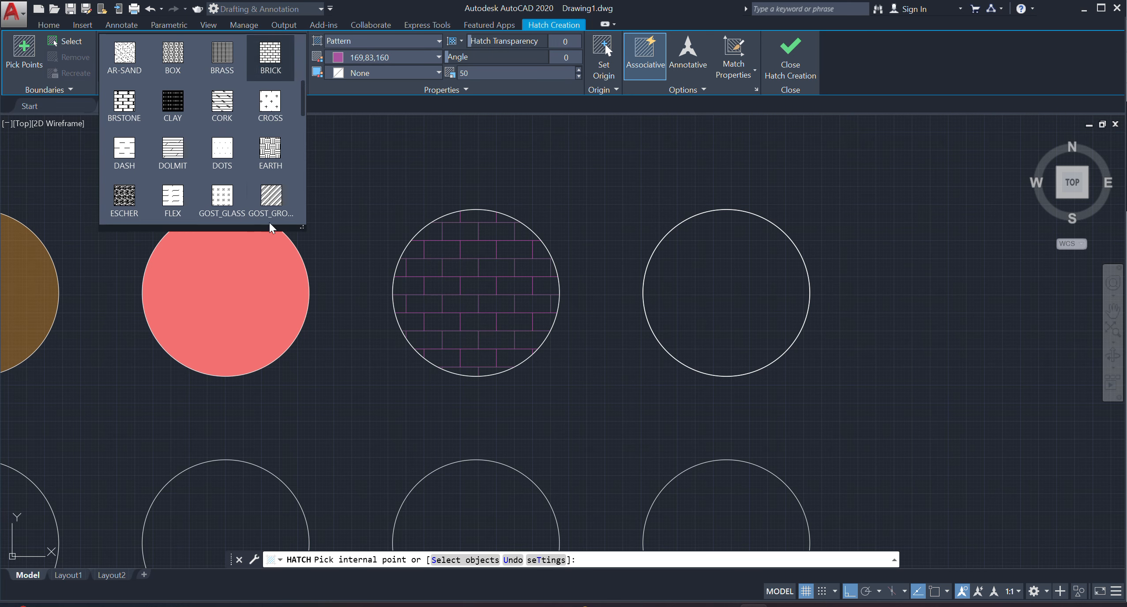
left_click(271, 197)
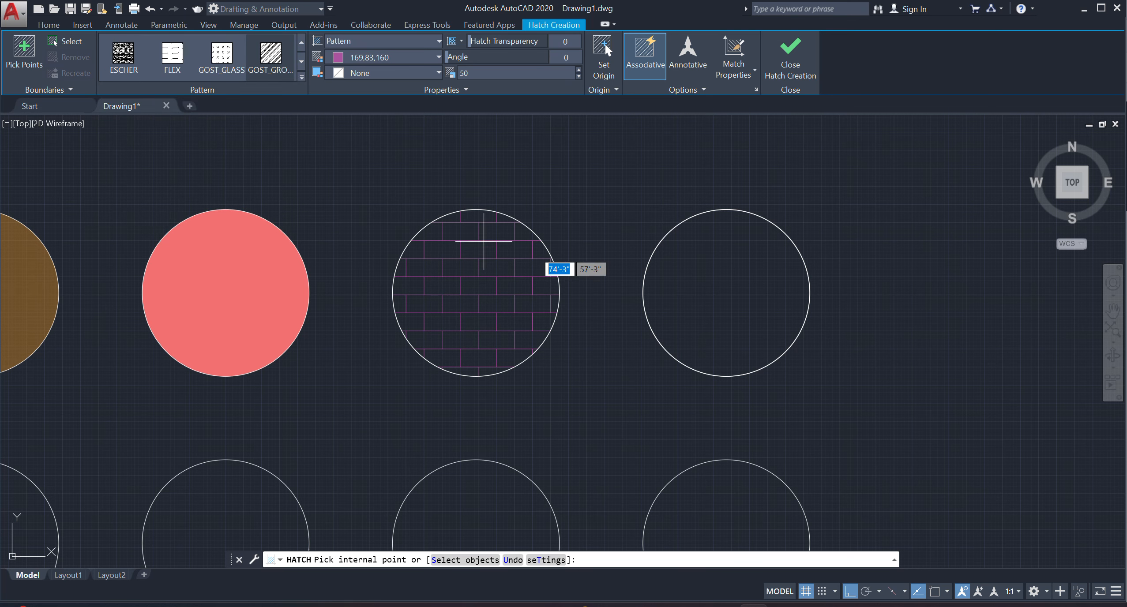
left_click(697, 277)
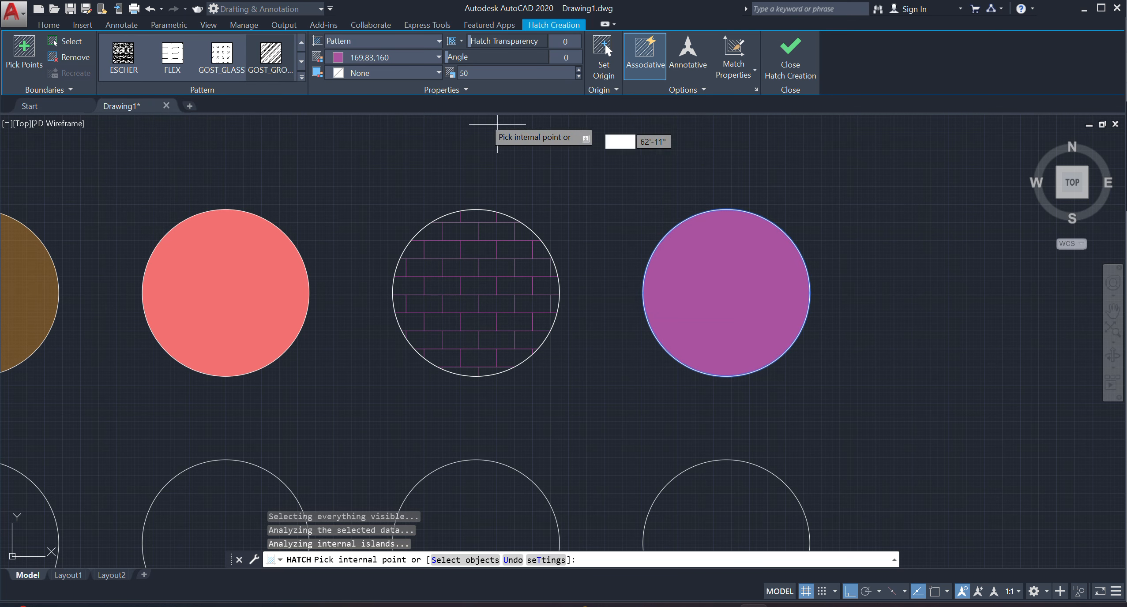
left_click(485, 72)
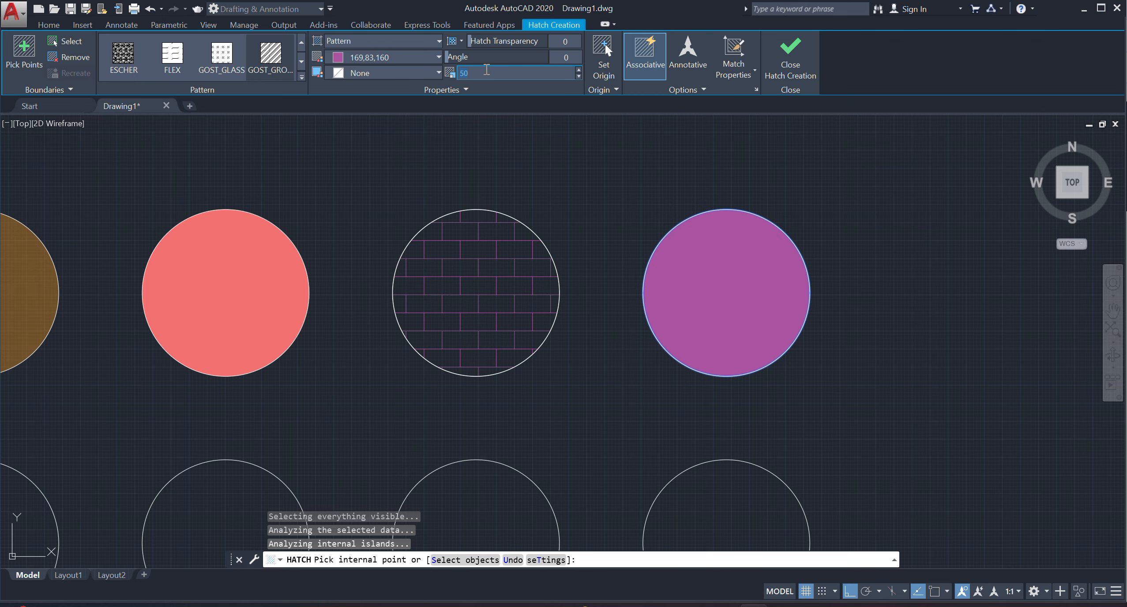
type("10")
scroll(719, 297, "up", 8)
scroll(632, 324, "down", 2)
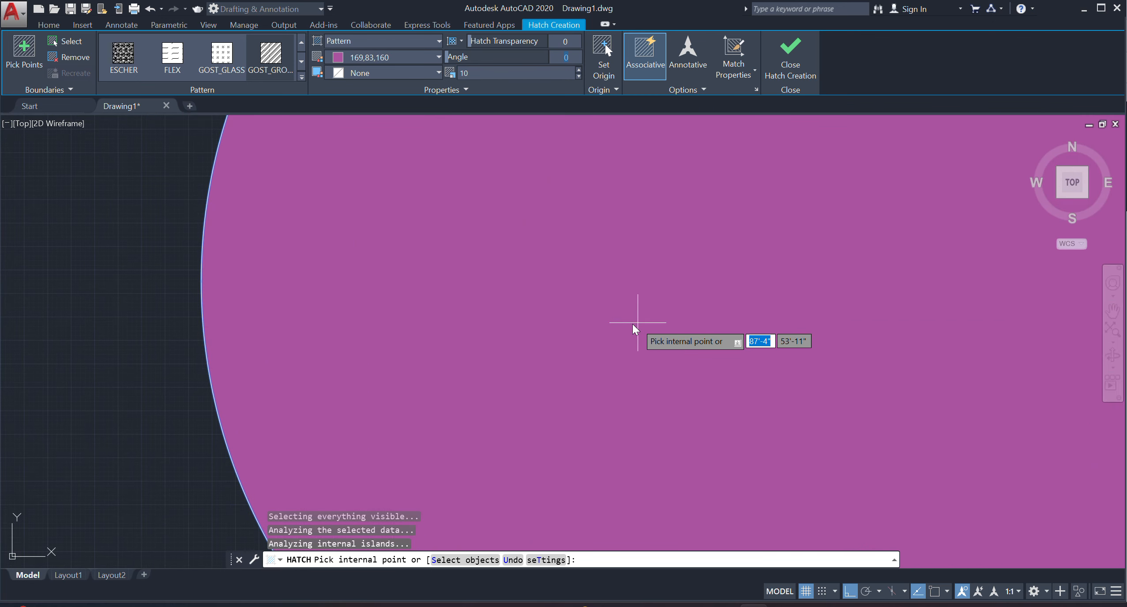
scroll(629, 323, "down", 7)
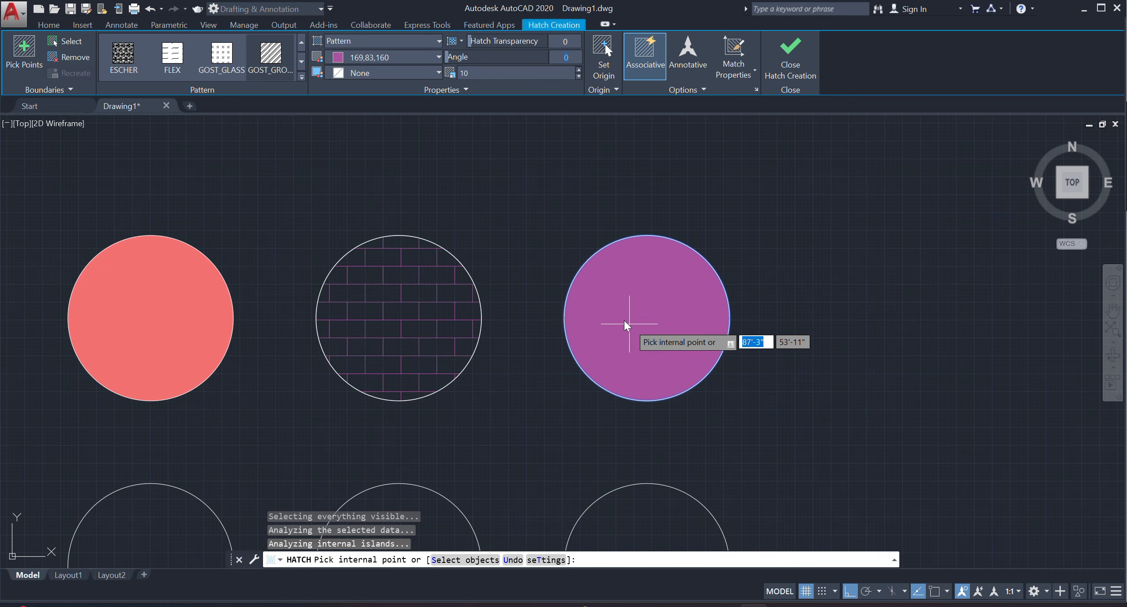
left_click(798, 70)
Try a scale of 40 on the fourth top-row circle's hatch, and set its scale to 3.
left_click(648, 343)
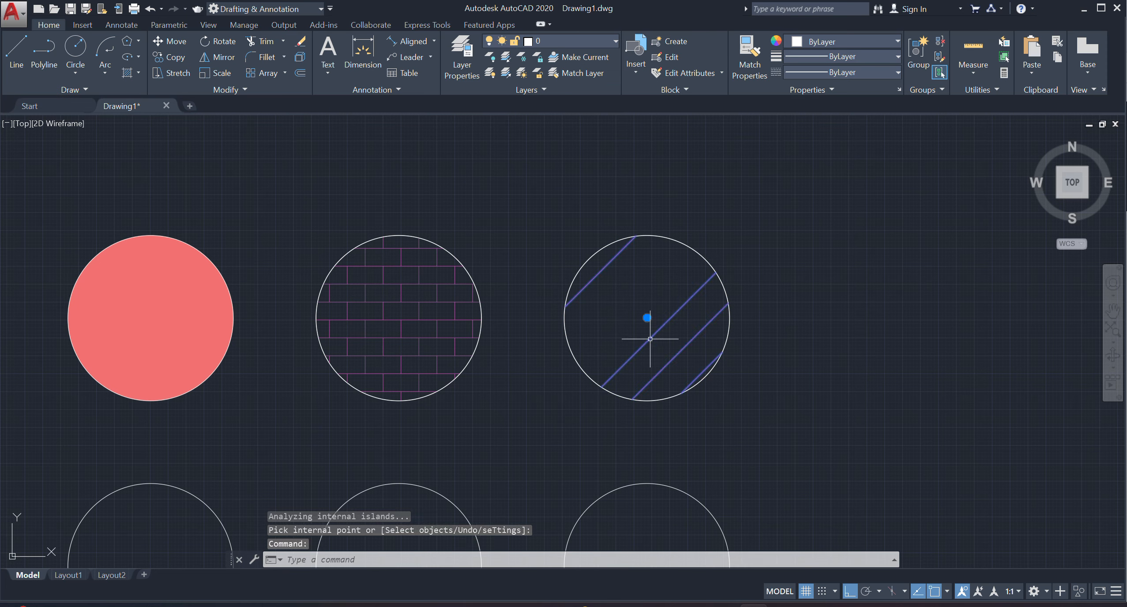
left_click(482, 75)
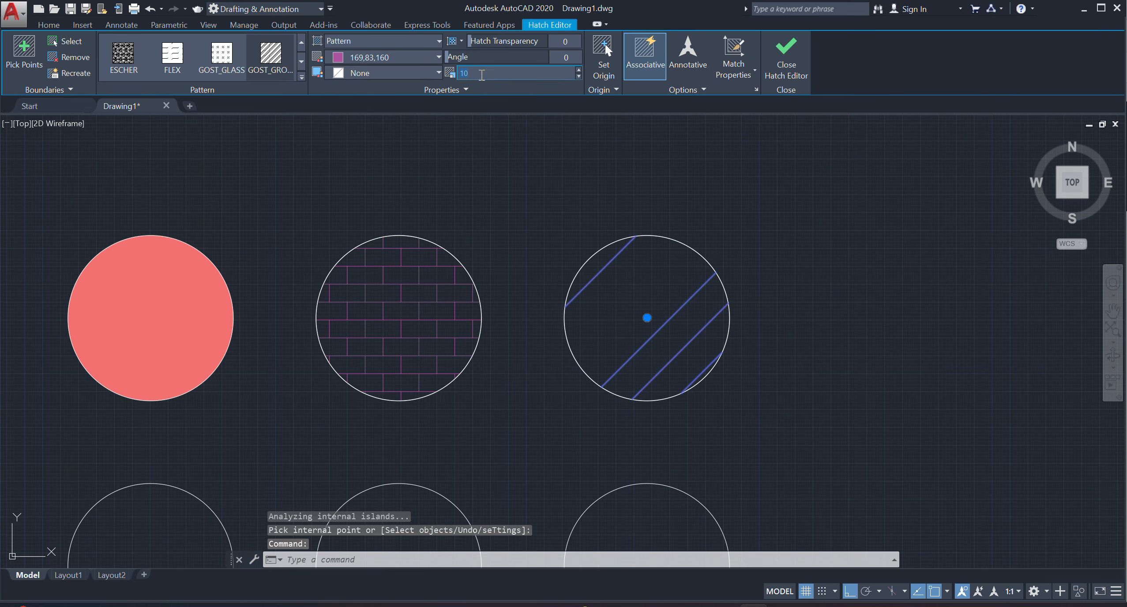
type("40")
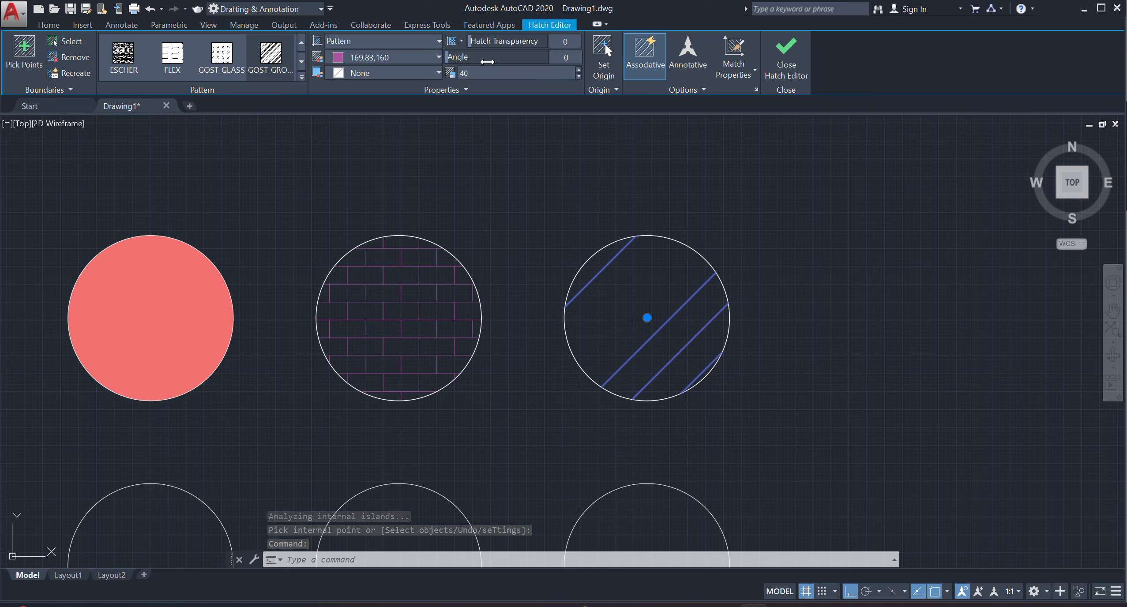
key("Return")
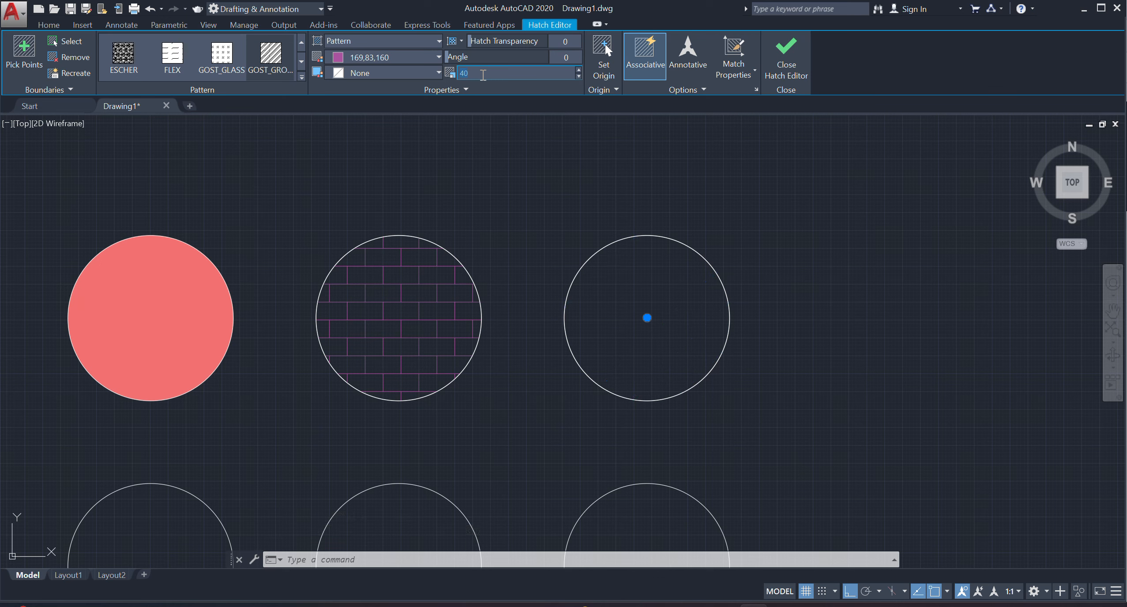
type("3")
key("Return")
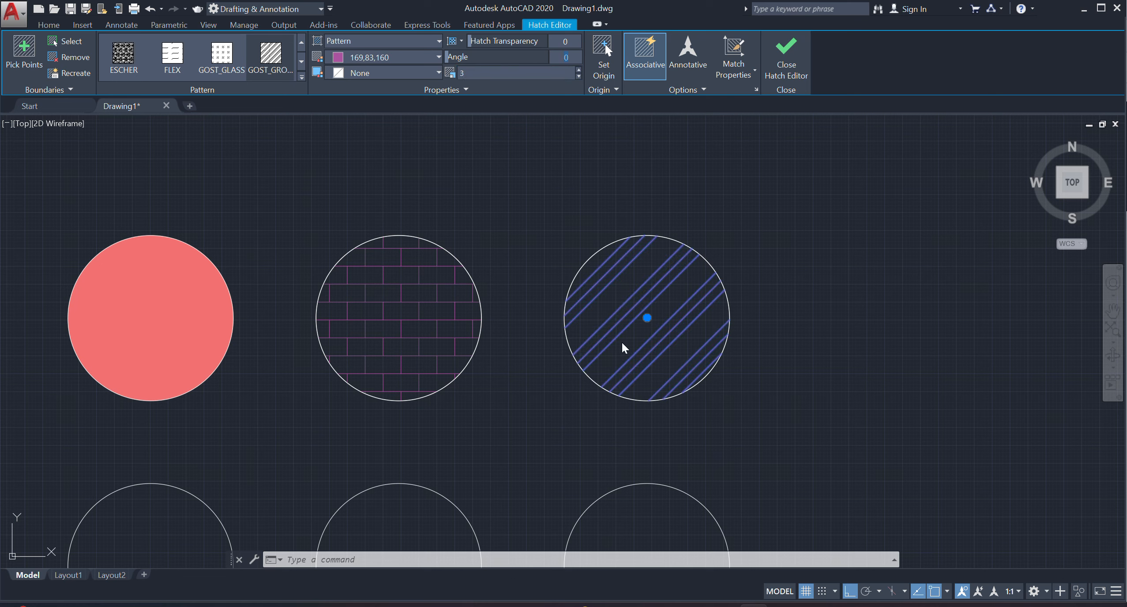
left_click(770, 66)
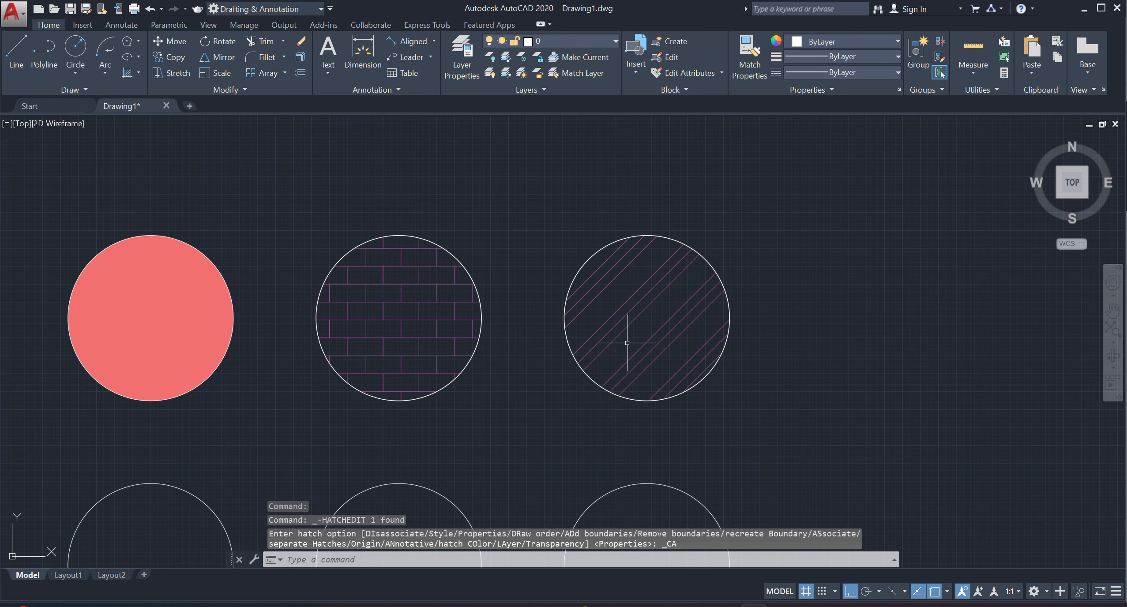
Change the colour of the fourth top-row circle's hatch to 254,204,102.
left_click(613, 384)
left_click(352, 61)
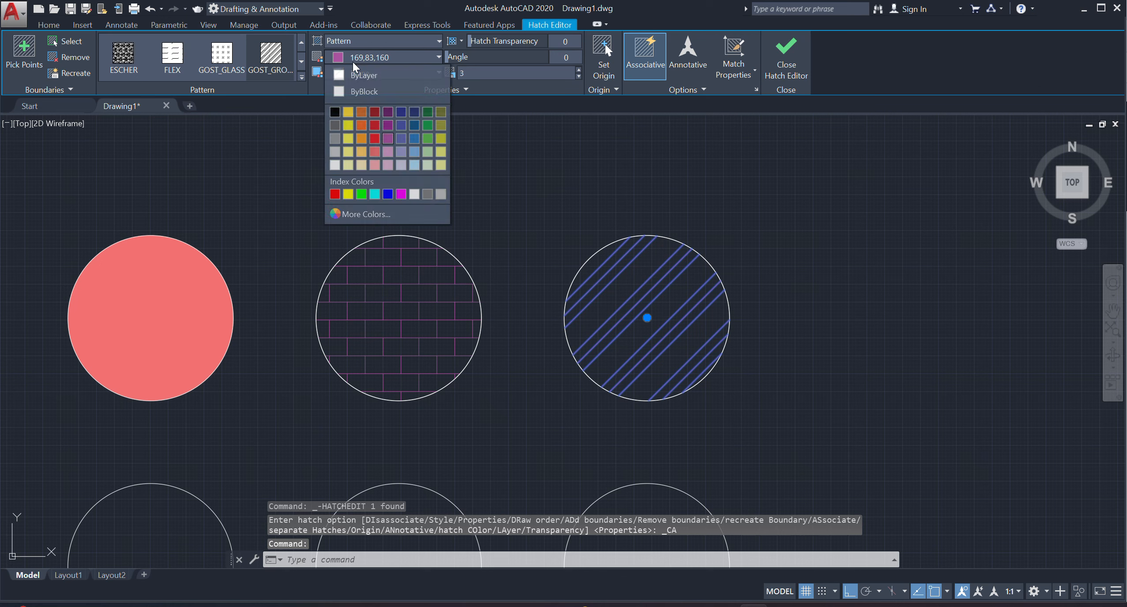
left_click(360, 149)
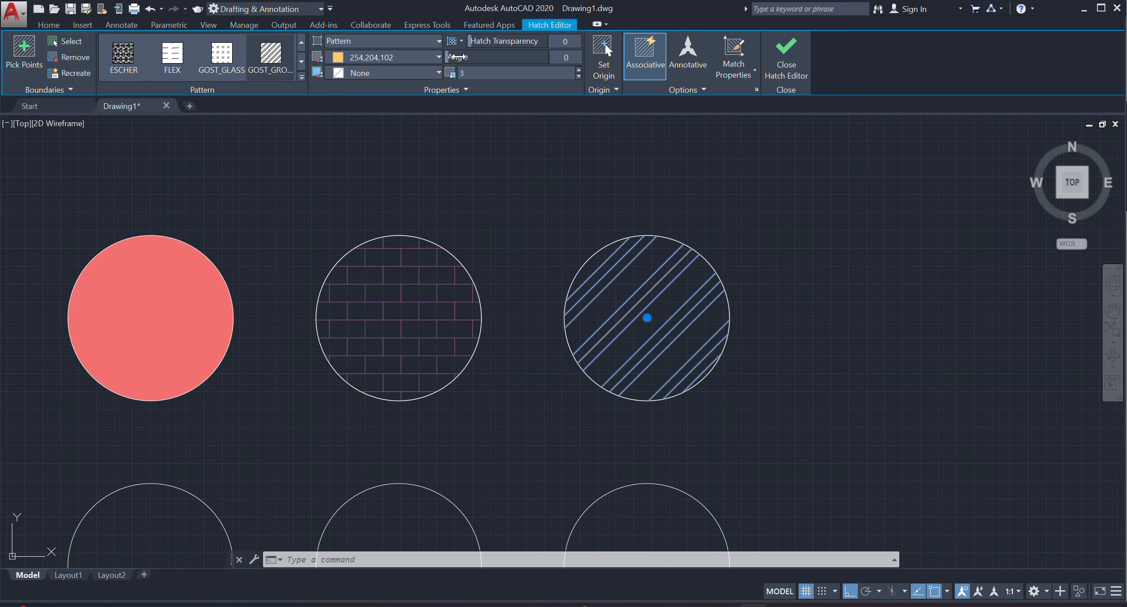
Set the angle of the fourth top-row circle's hatch to 144 and finish editing it.
mouse_move(457, 56)
left_mouse_down()
mouse_move(498, 57)
mouse_move(441, 57)
left_mouse_up()
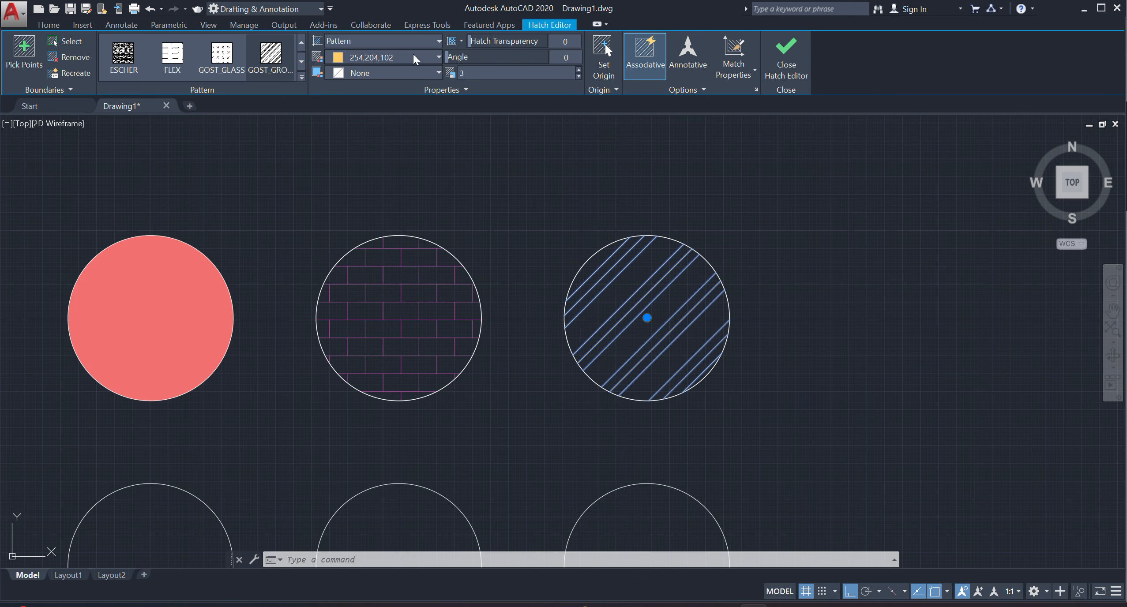
left_click(268, 53)
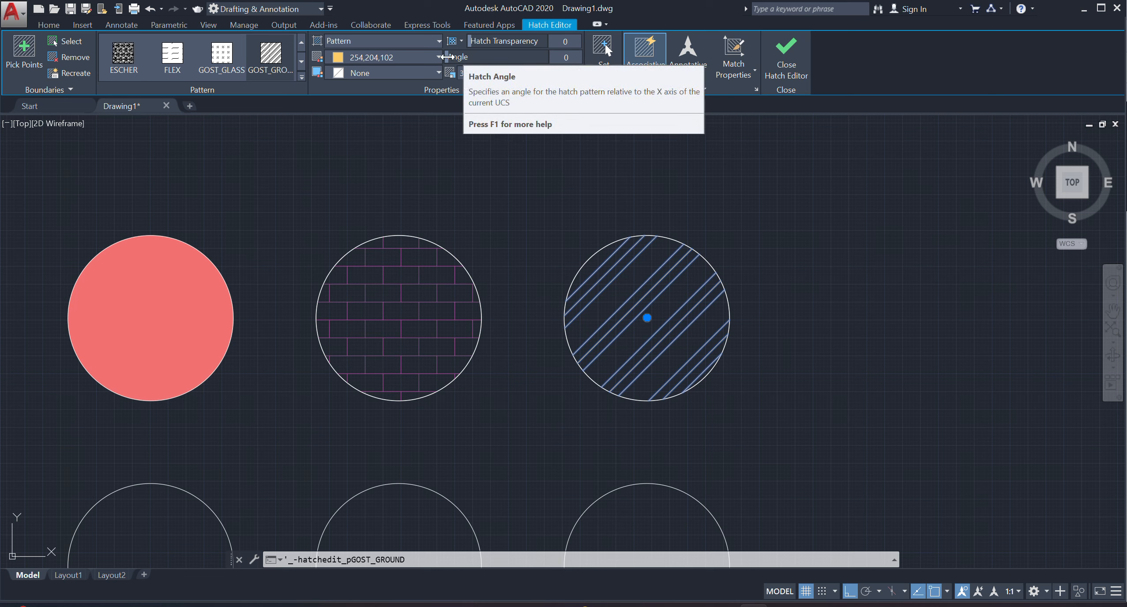
mouse_move(458, 57)
left_mouse_down()
mouse_move(530, 66)
mouse_move(520, 66)
left_mouse_up()
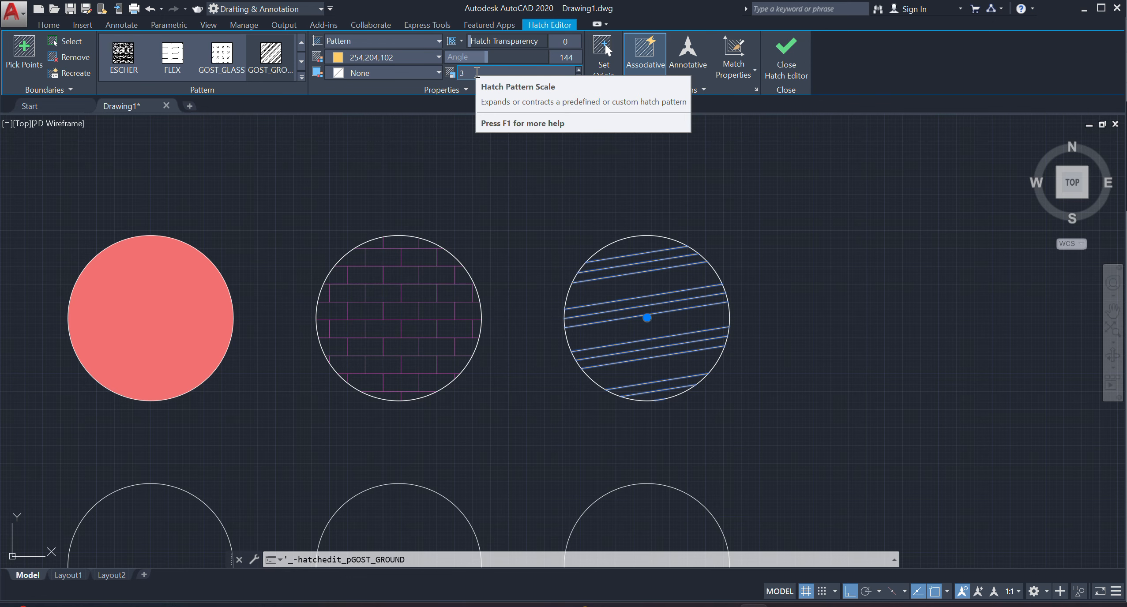
left_click(771, 45)
Hatch the first circle of the second row with the GR_LINEAR gradient in Blue and Yellow.
scroll(513, 247, "down", 2)
middle_click_drag(500, 297, 521, 260)
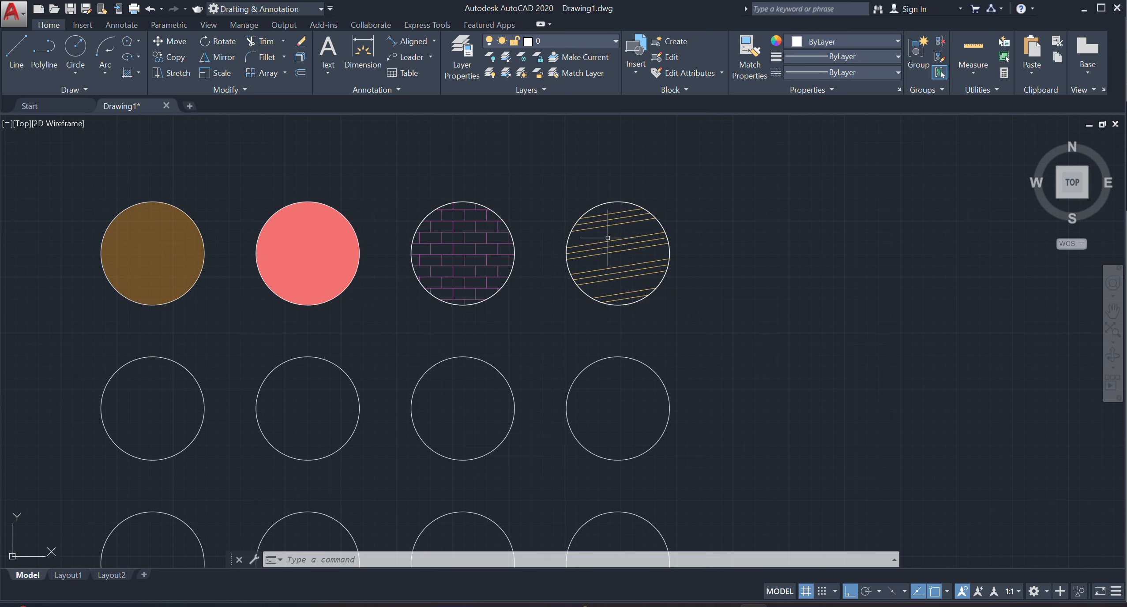
middle_click_drag(576, 322, 659, 266)
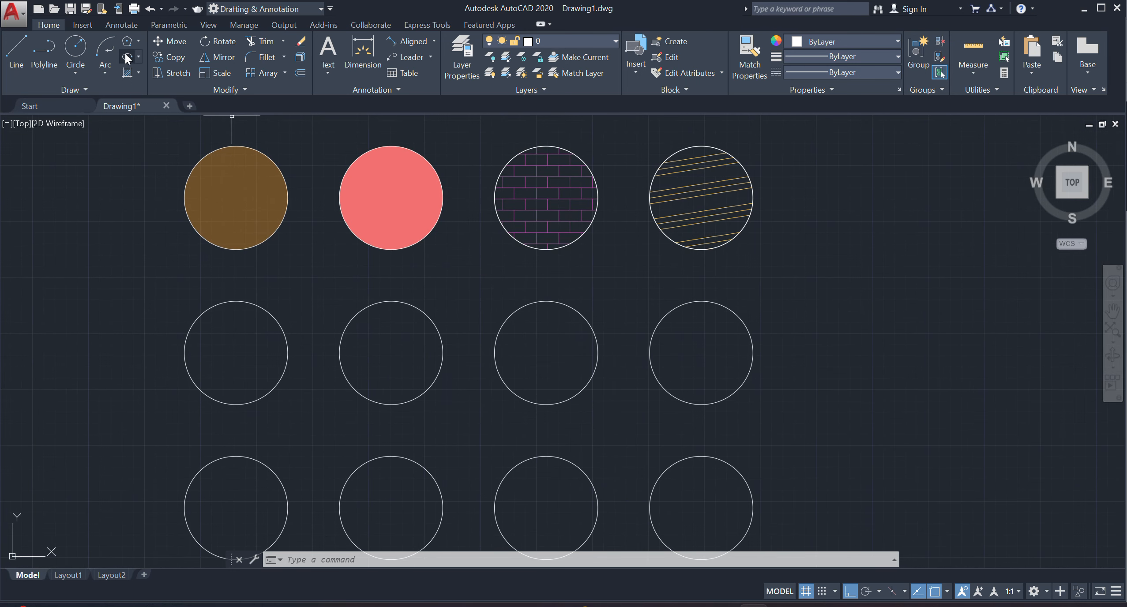
left_click(138, 71)
left_click(154, 95)
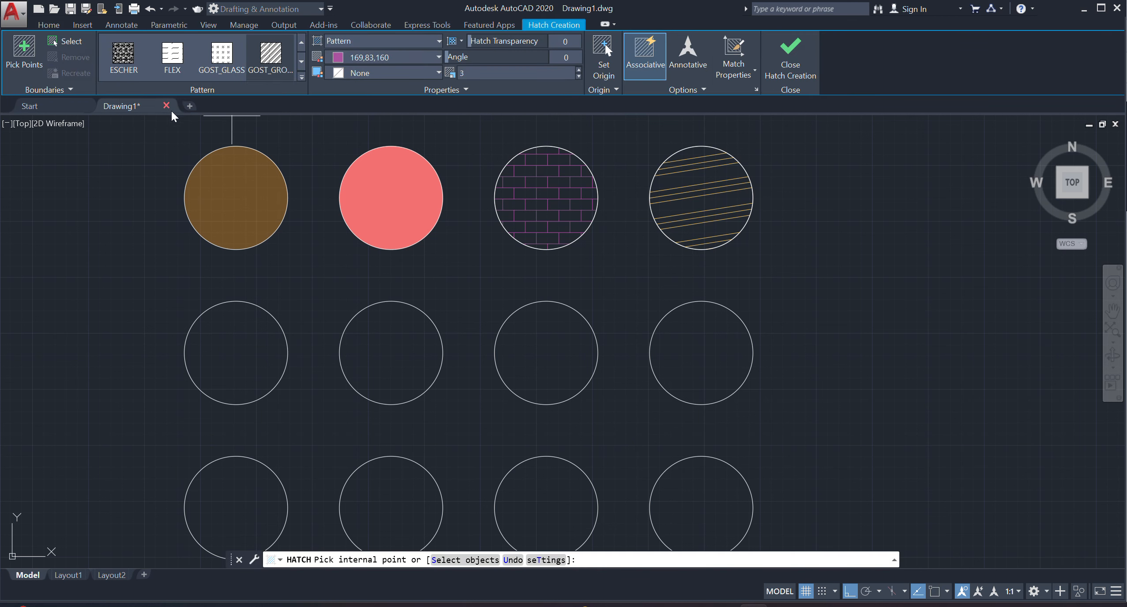
left_click(298, 76)
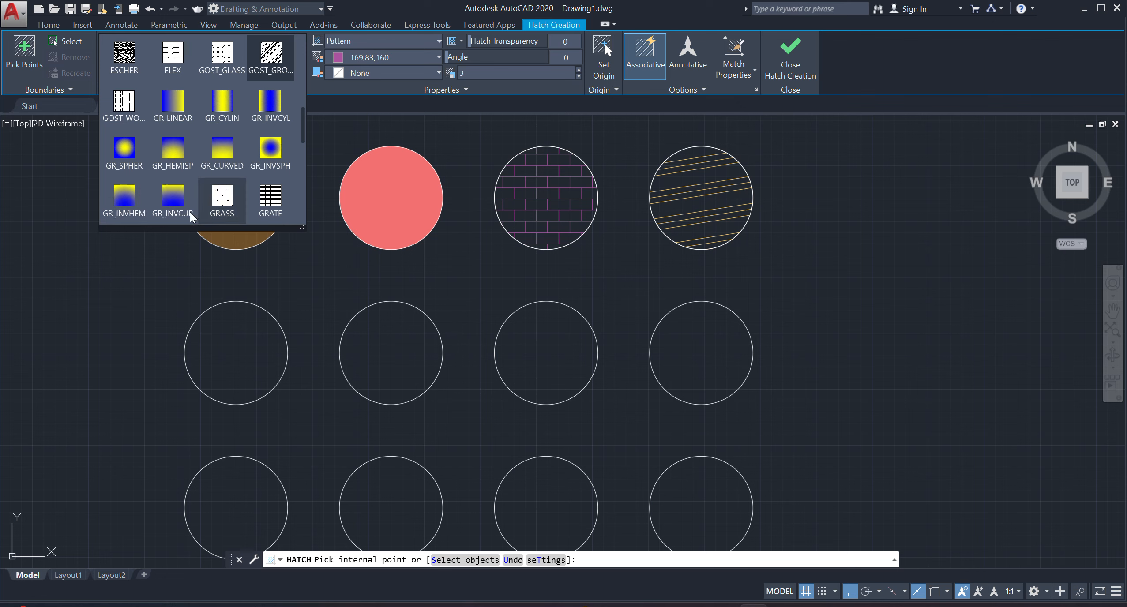
left_click(173, 107)
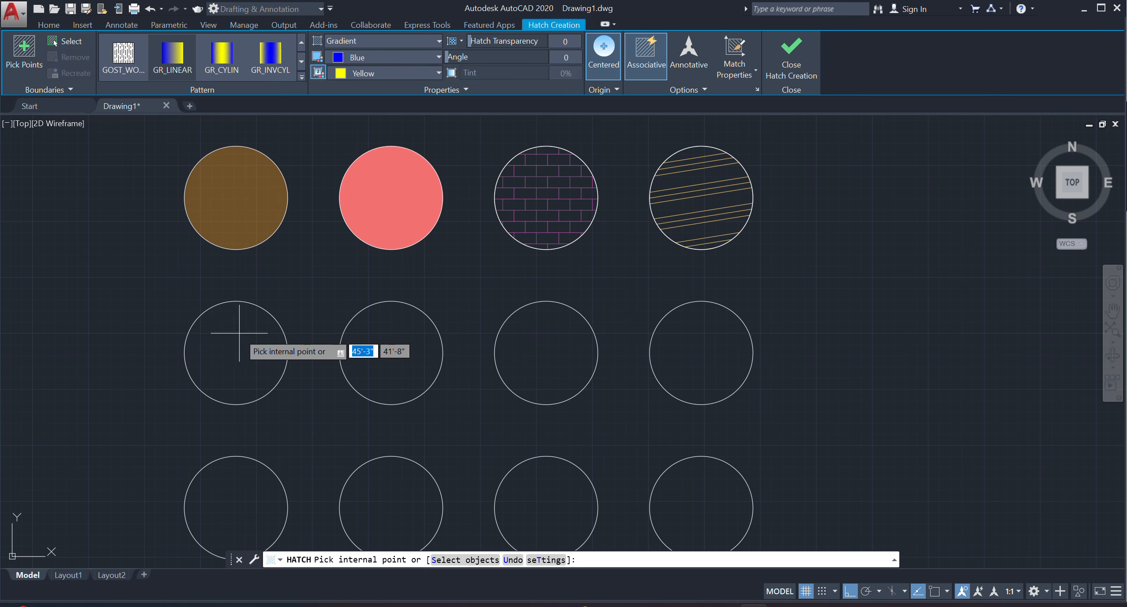
left_click(247, 349)
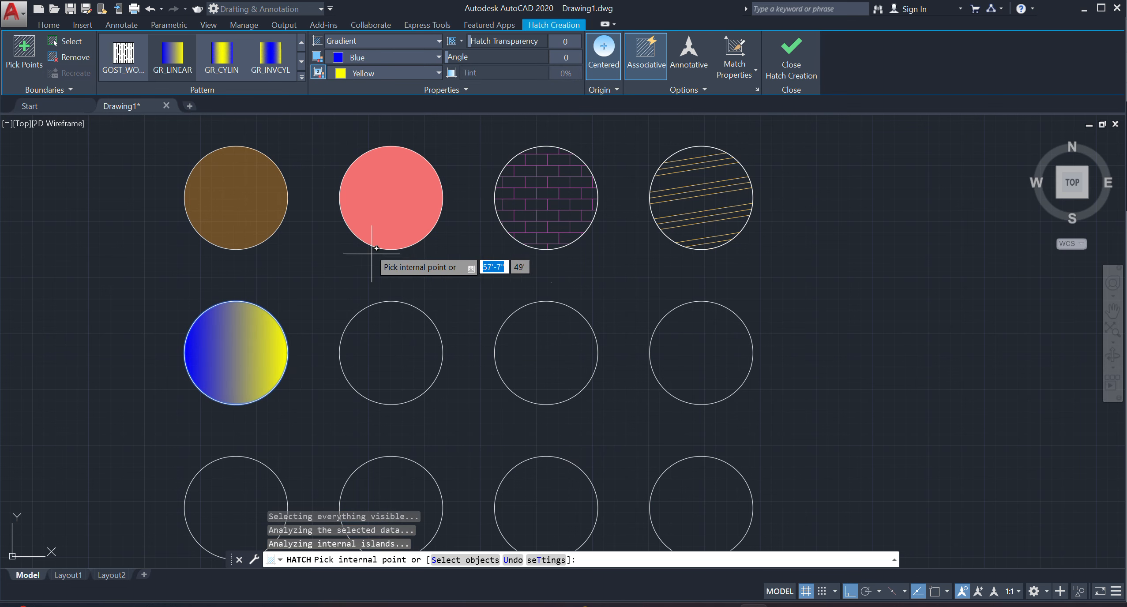
Set the linear gradient's two colours to red 205,32,39 and Cyan, and finish the hatch.
left_click(365, 59)
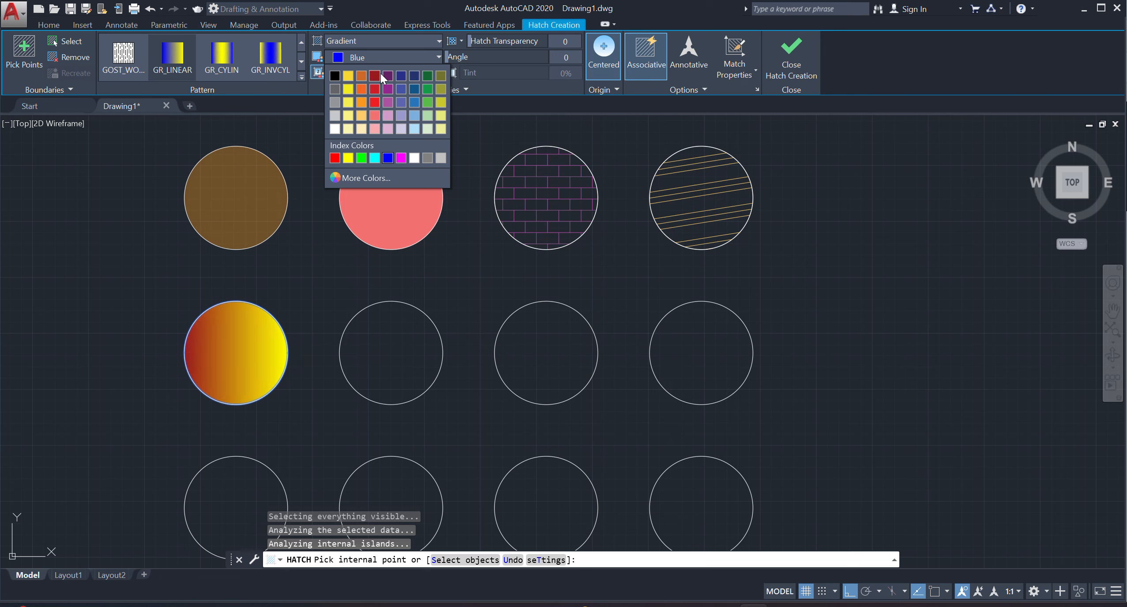
left_click(372, 90)
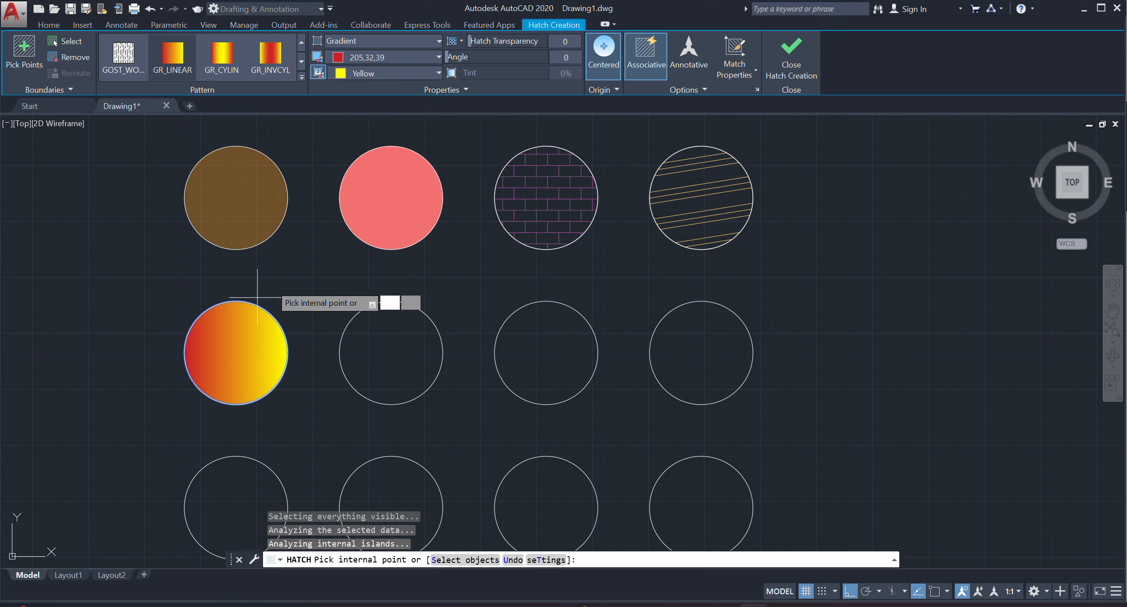
left_click(374, 74)
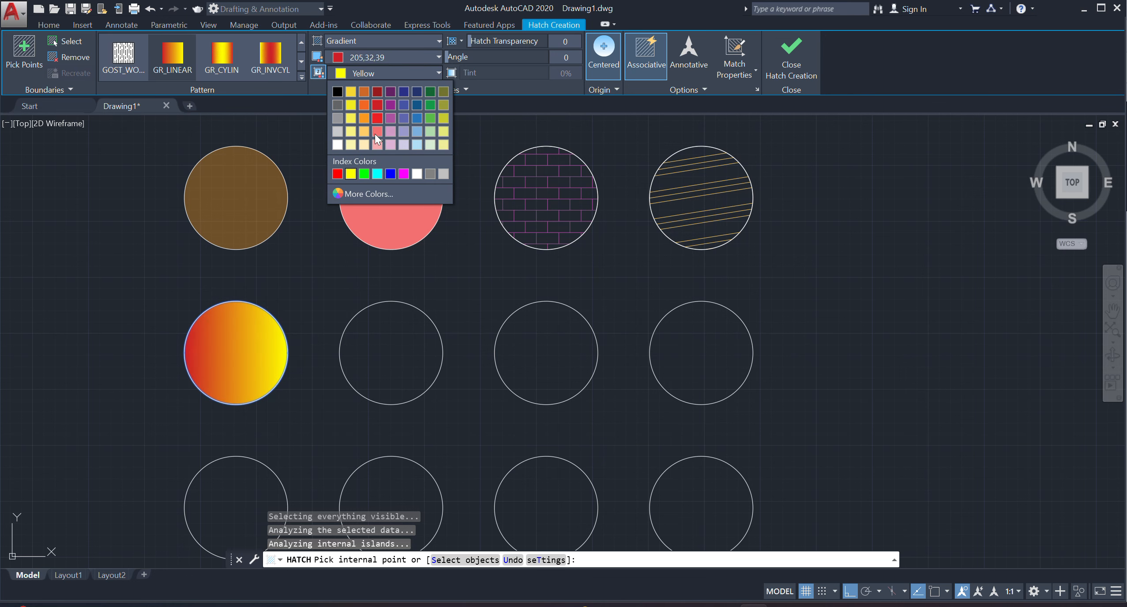
left_click(376, 174)
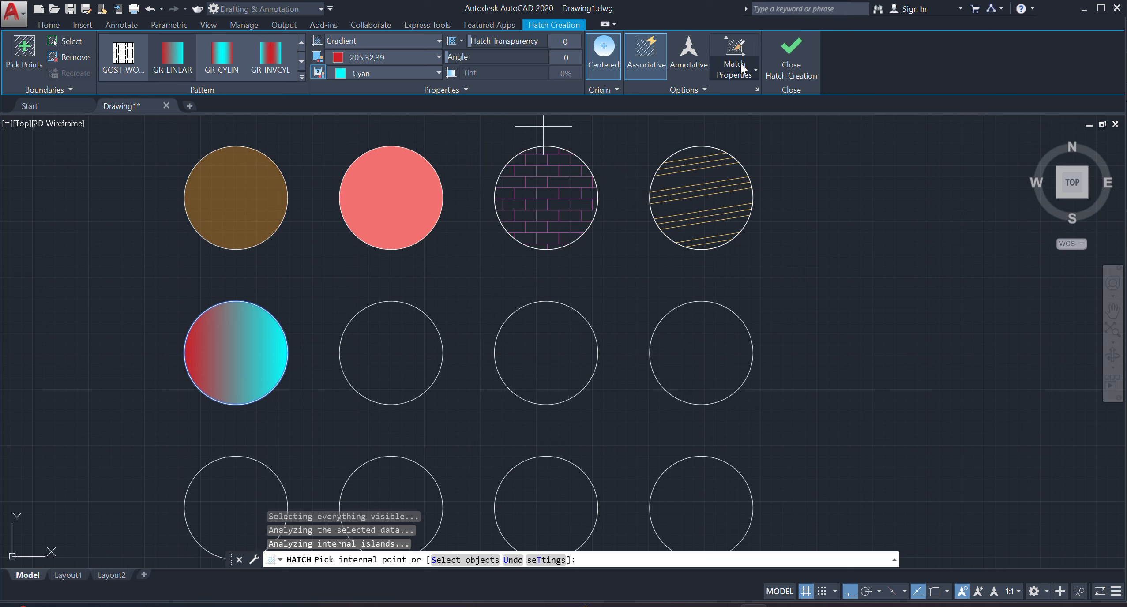
left_click(776, 56)
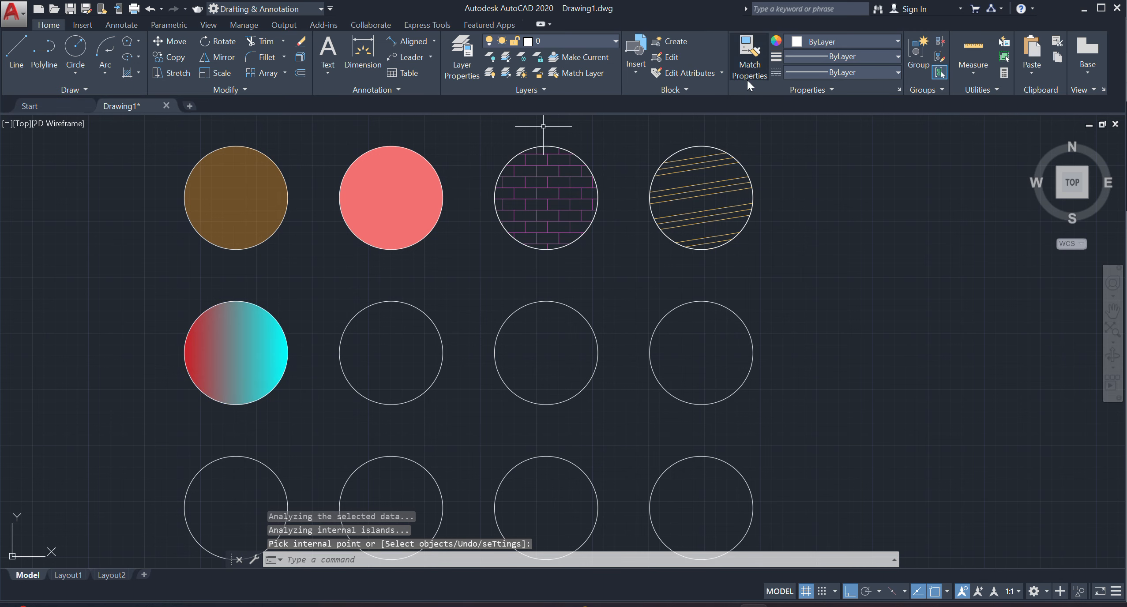
Hatch the second circle of the second row with the GR_INVSPH gradient in 205,32,39 and Cyan.
left_click(139, 70)
left_click(151, 97)
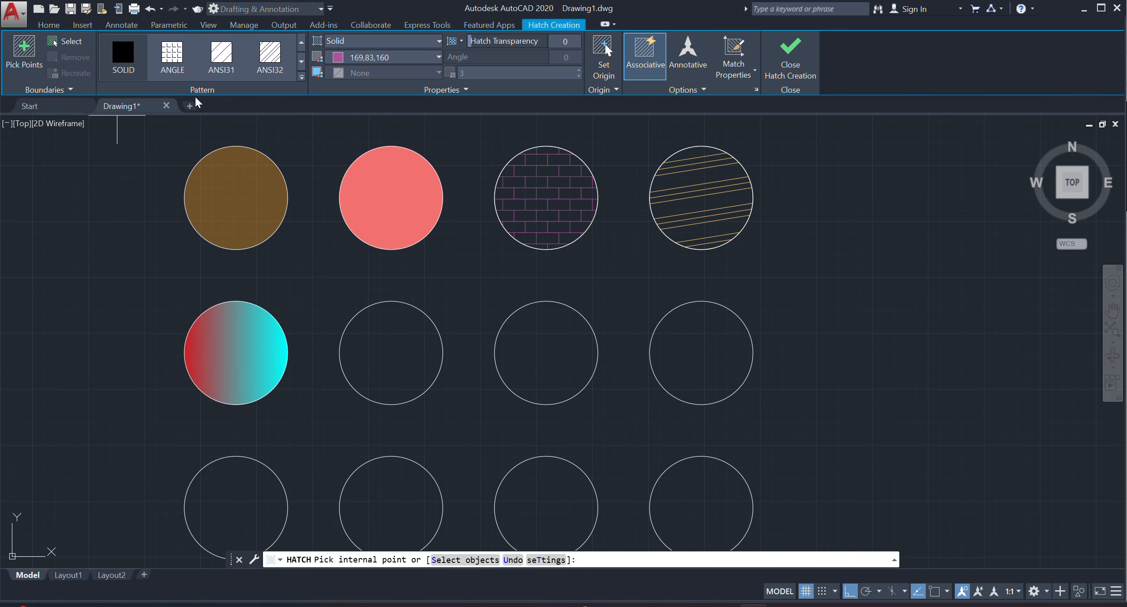
left_click(302, 78)
scroll(195, 174, "down", 5)
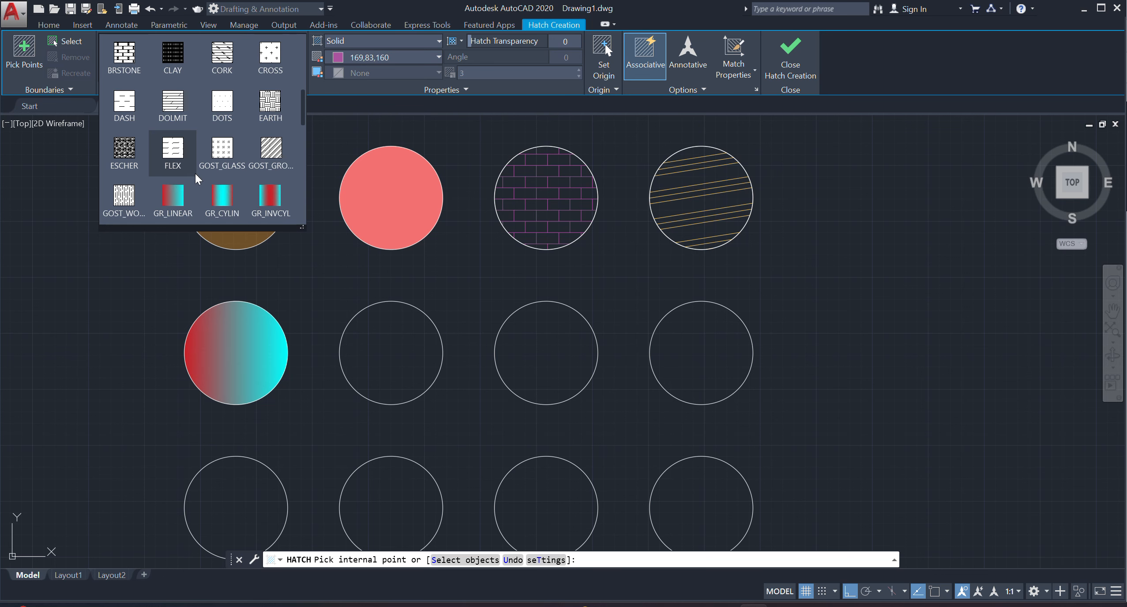
scroll(194, 176, "down", 1)
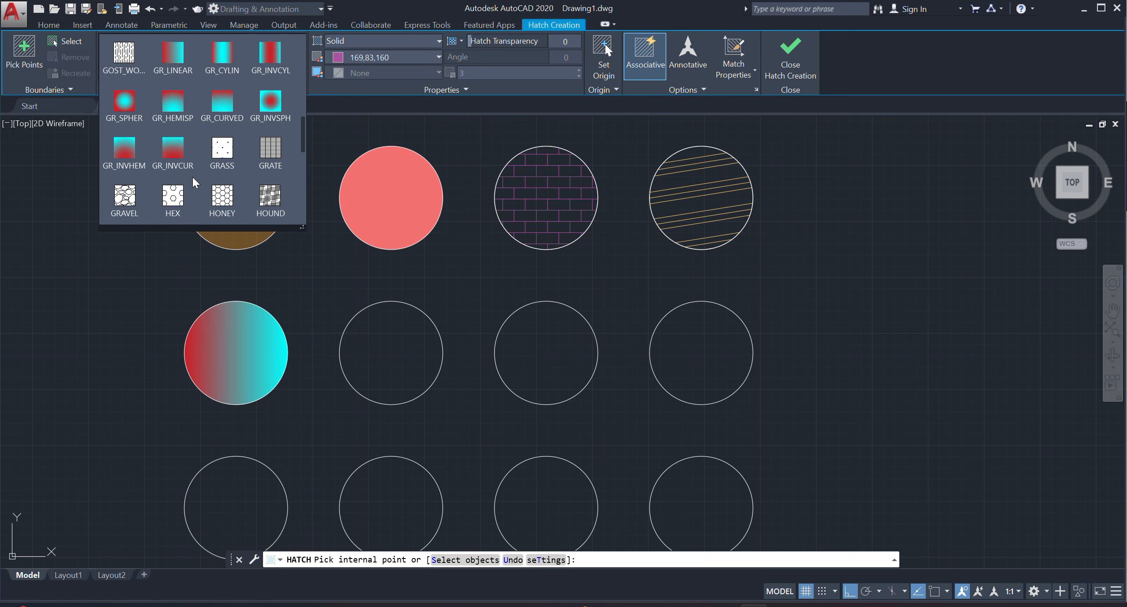
left_click(281, 102)
left_click(379, 344)
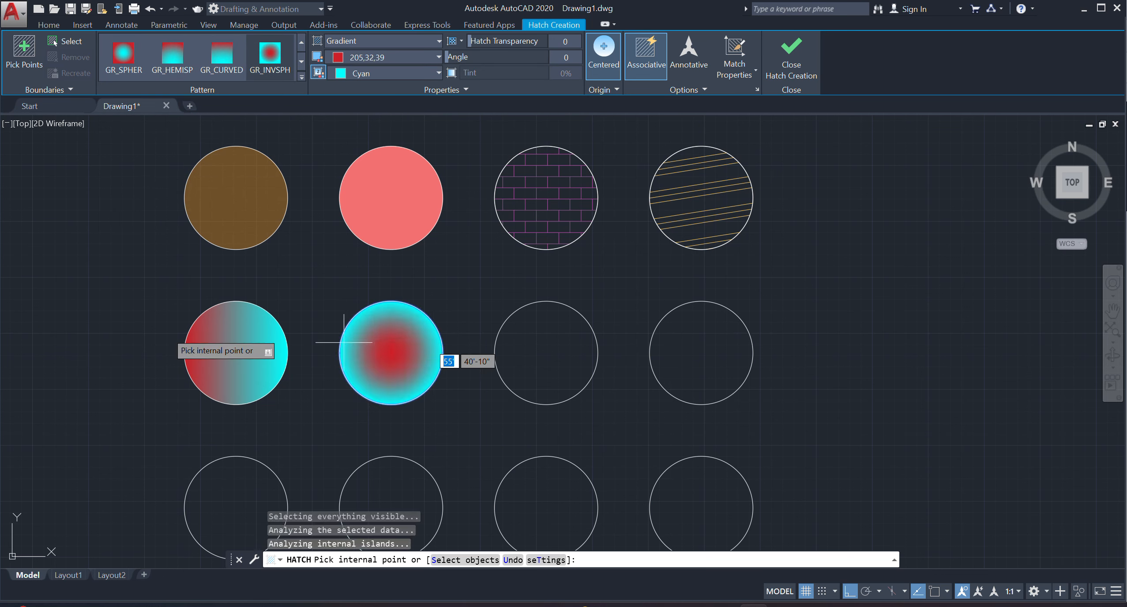
key("Return")
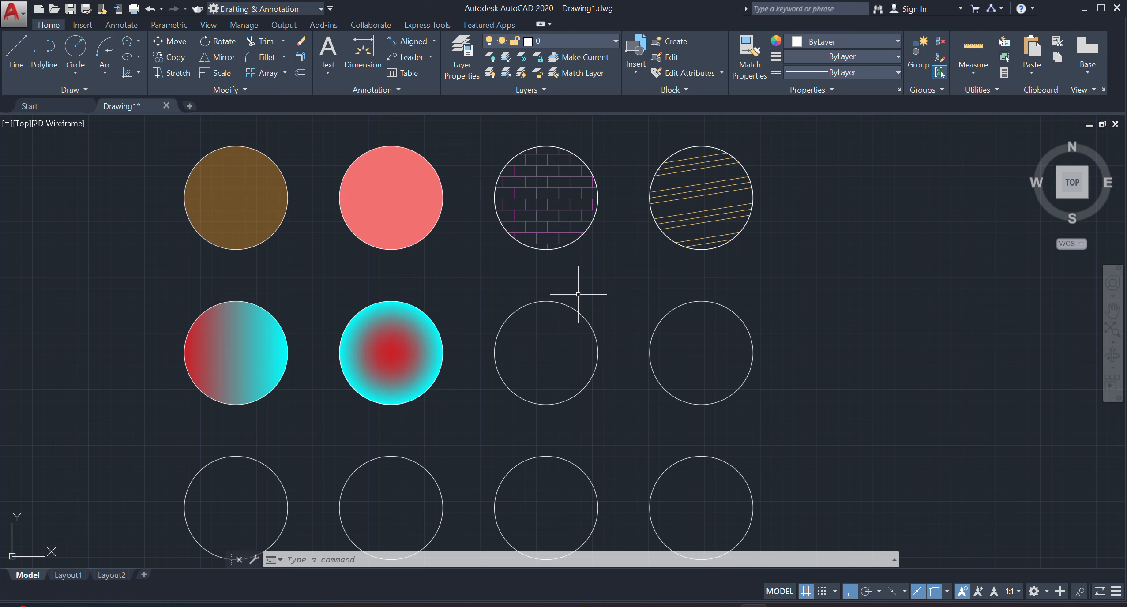
Apply the AR-CONC hatch pattern inside the third circle of the second row.
scroll(307, 234, "down", 1)
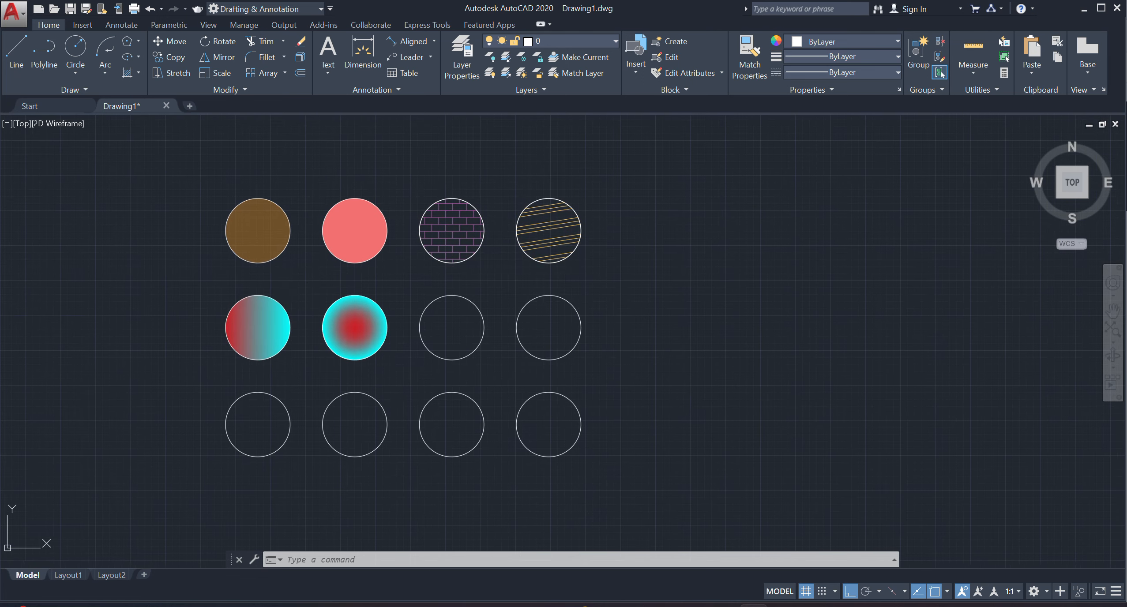
scroll(336, 340, "up", 1)
middle_click_drag(336, 339, 323, 364)
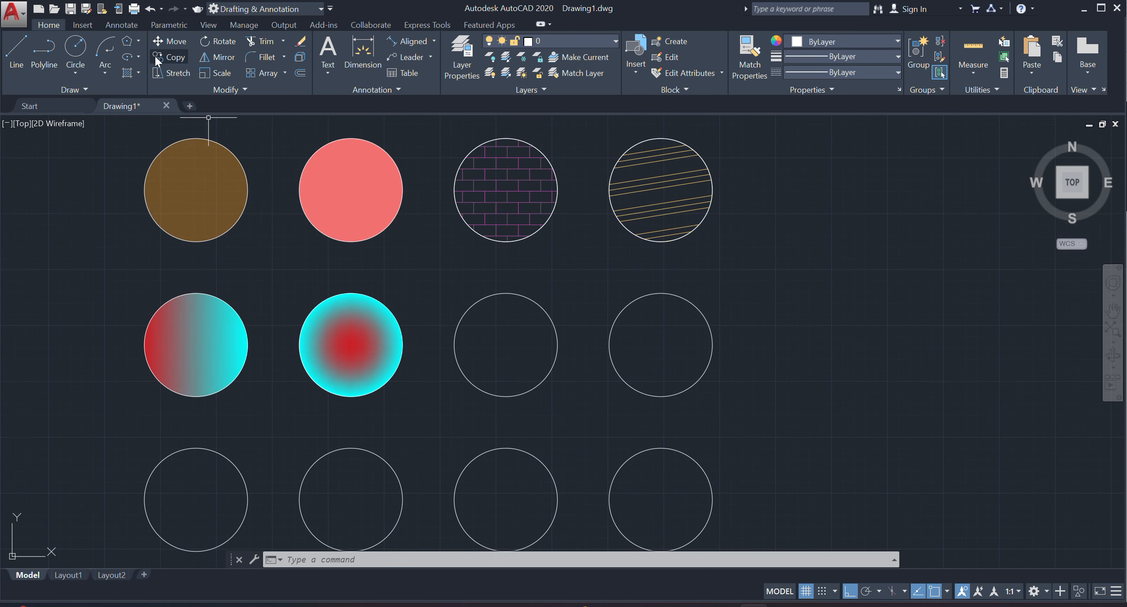
left_click(139, 74)
left_click(156, 97)
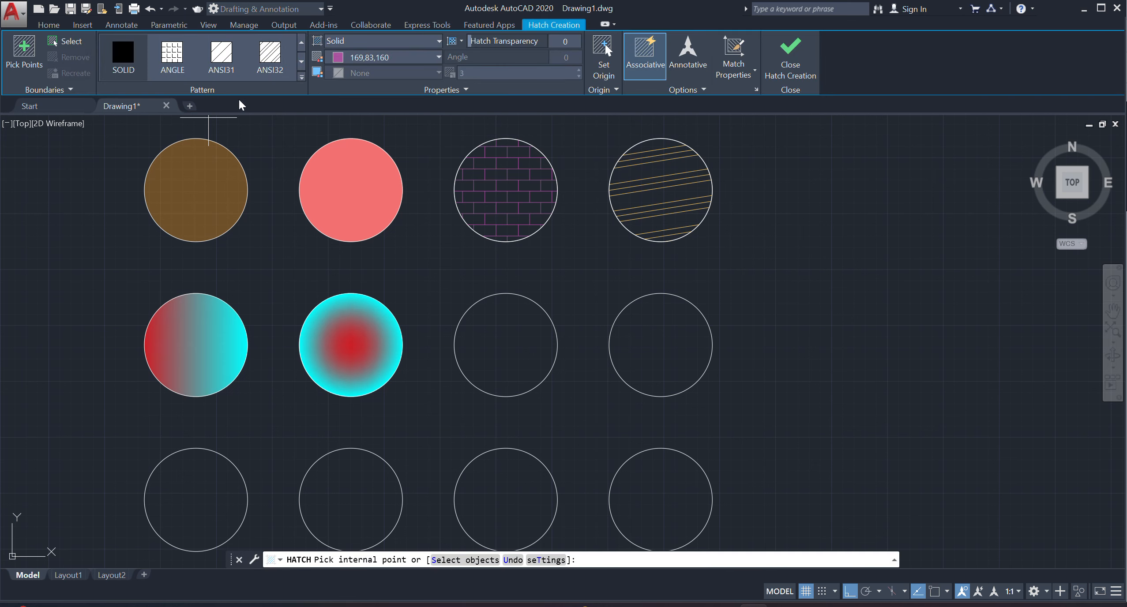
left_click(303, 85)
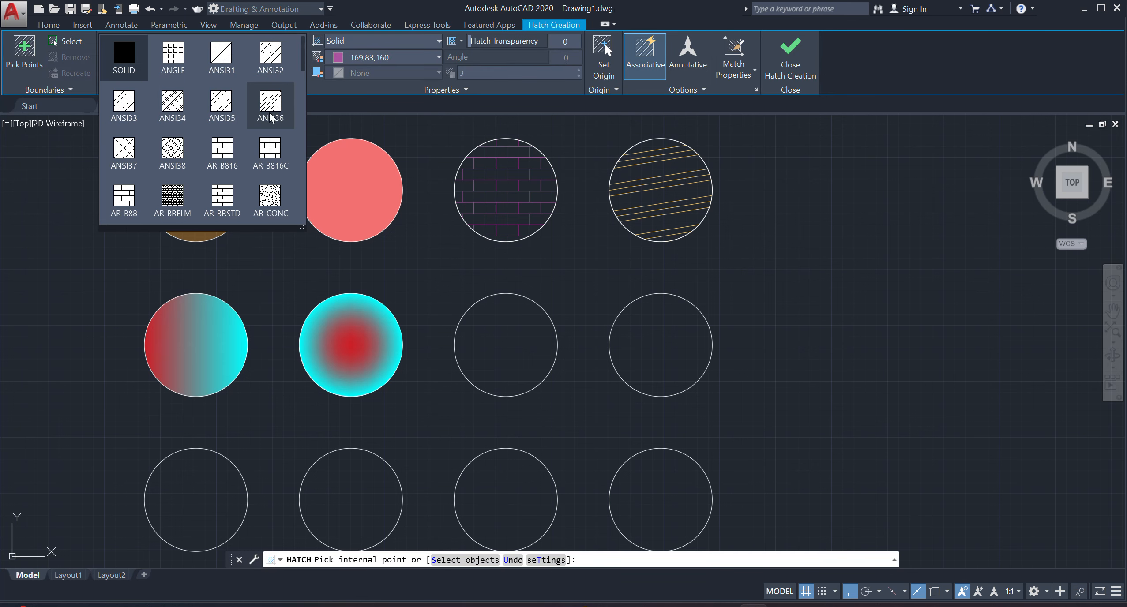
left_click(271, 201)
left_click(479, 348)
scroll(485, 329, "up", 5)
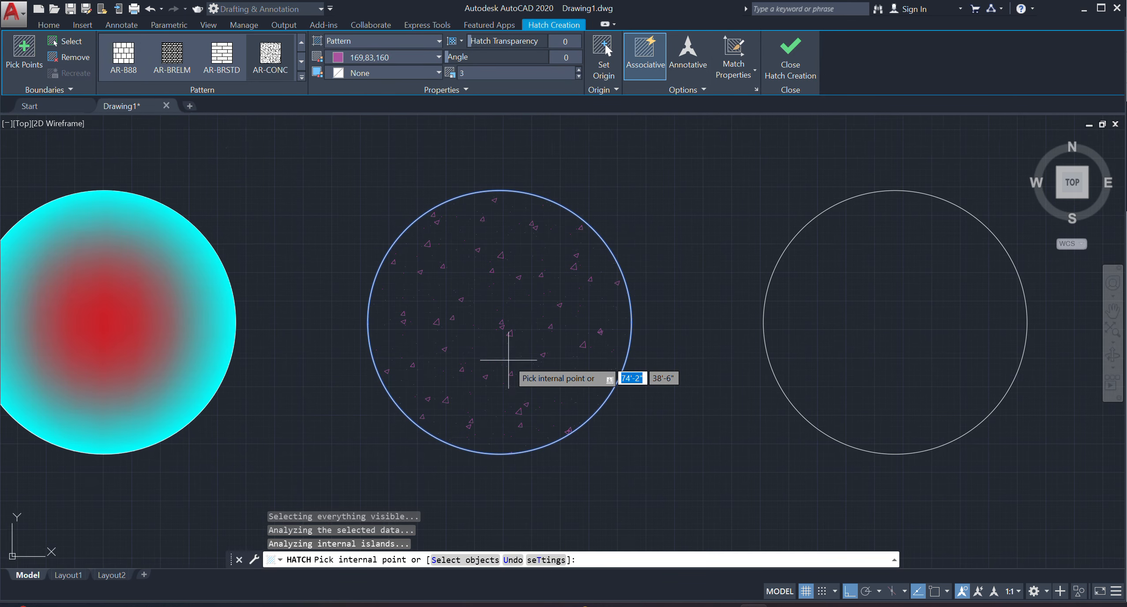
scroll(458, 300, "down", 4)
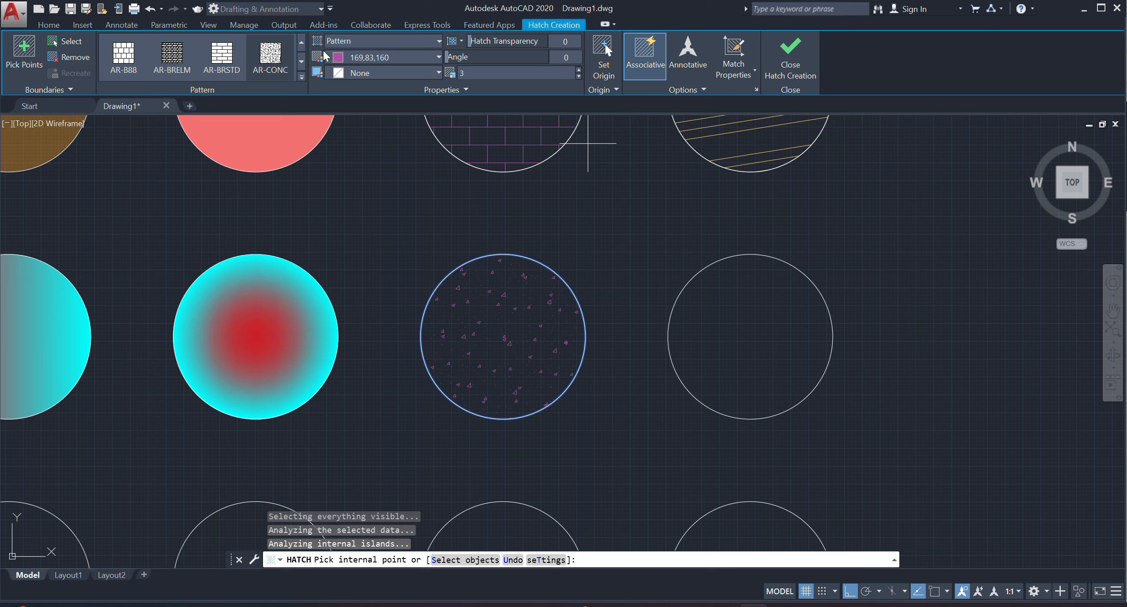
Set the AR-CONC hatch's colour to grey index colour 8 and finish the hatch.
left_click(350, 57)
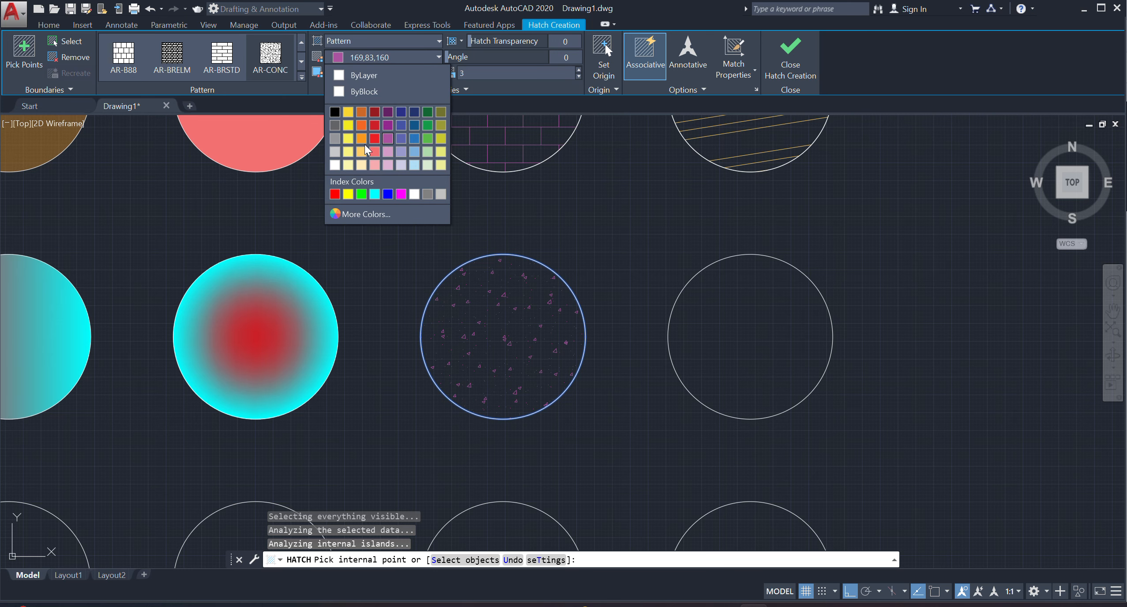
left_click(427, 194)
left_click(803, 66)
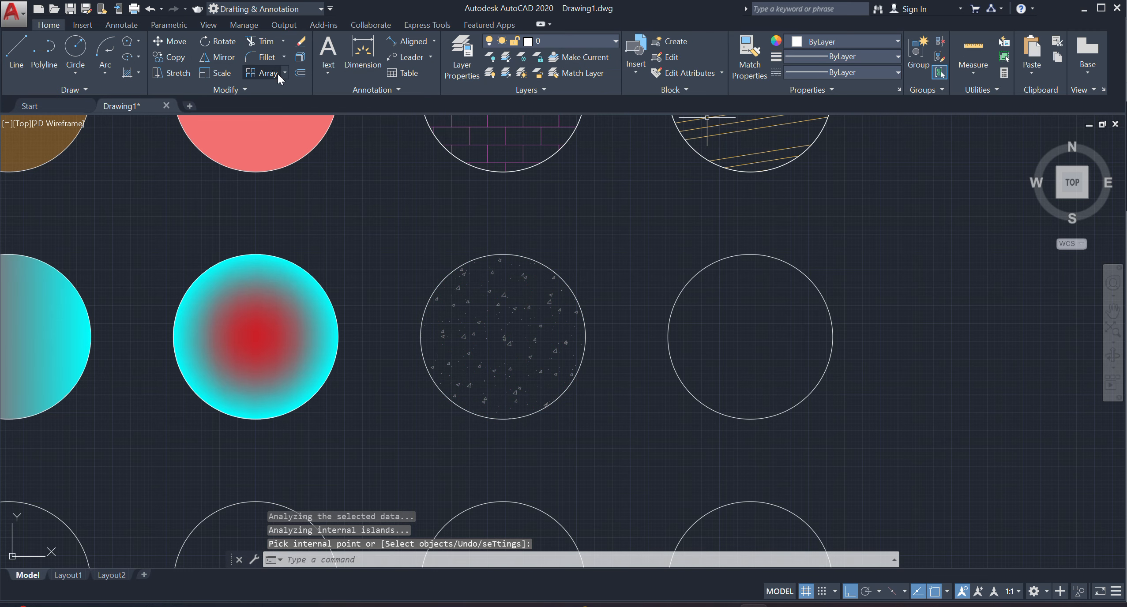
Start the Hatch command, look through the whole range of available hatch patterns, and cancel without hatching anything.
left_click(138, 74)
left_click(172, 94)
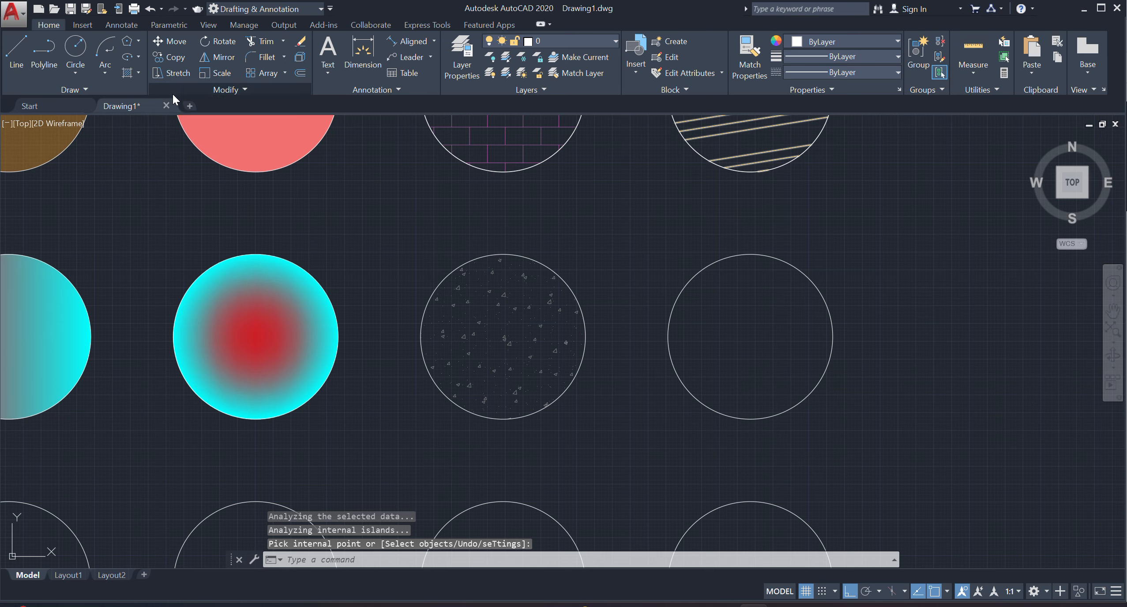
left_click(301, 77)
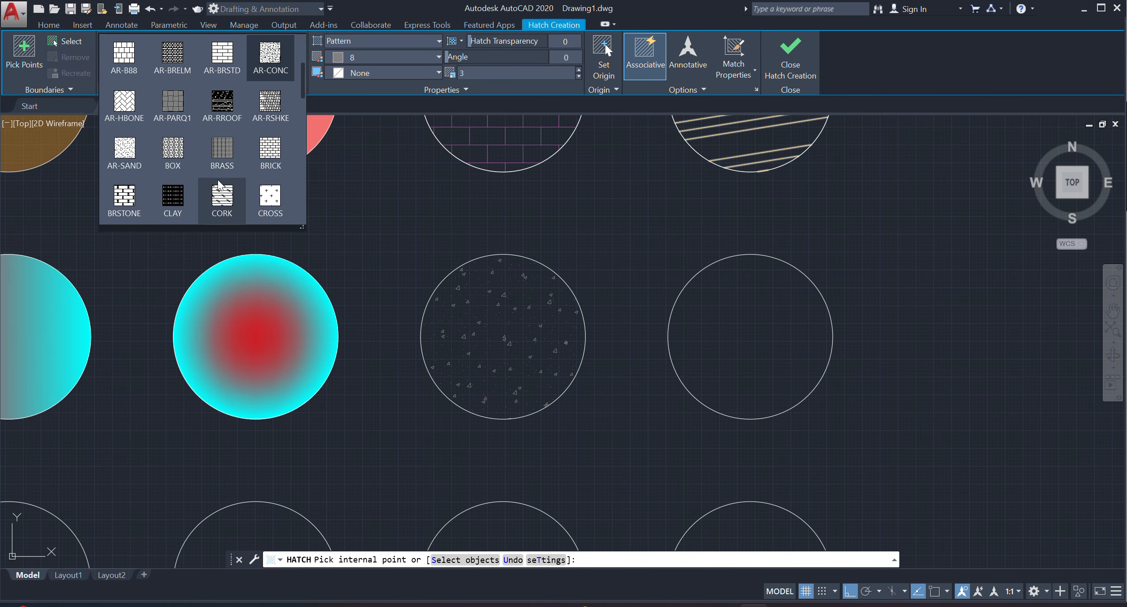
scroll(222, 167, "down", 2)
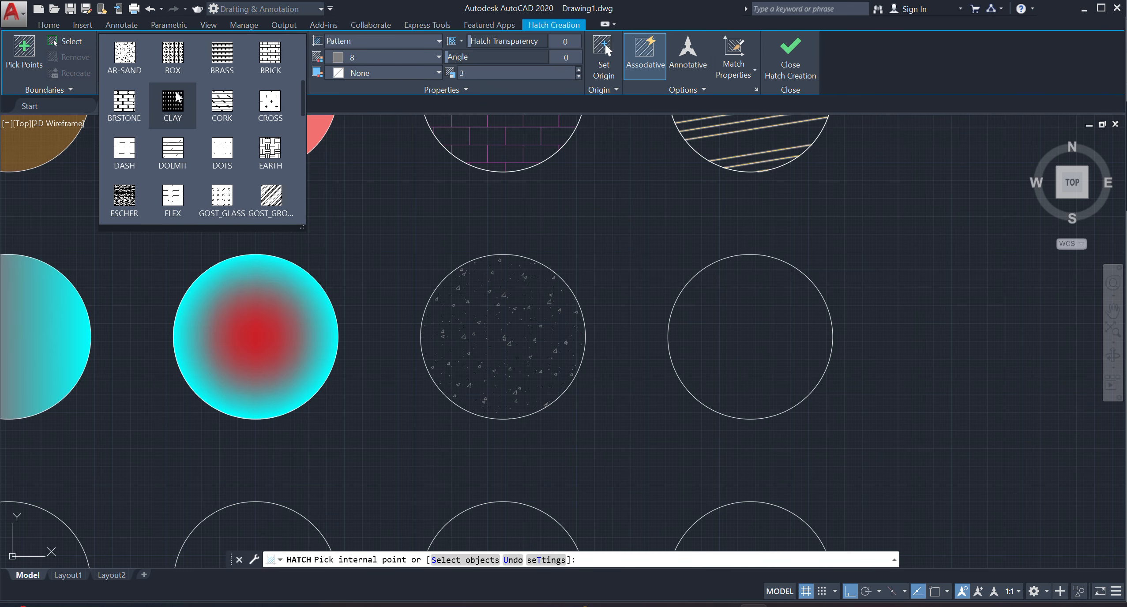
scroll(223, 142, "down", 5)
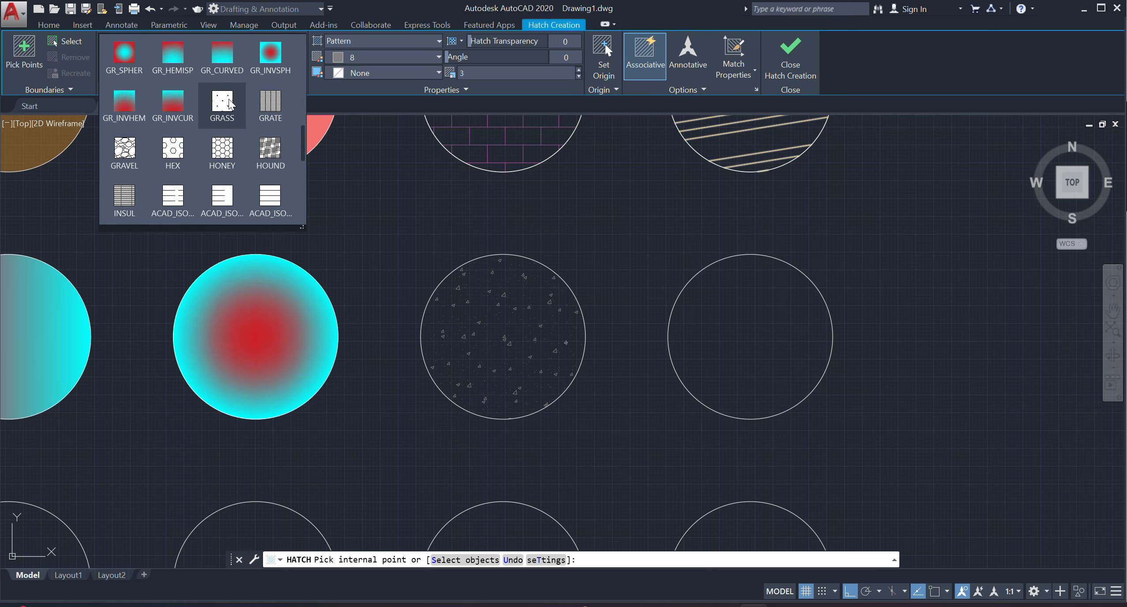
scroll(185, 158, "down", 5)
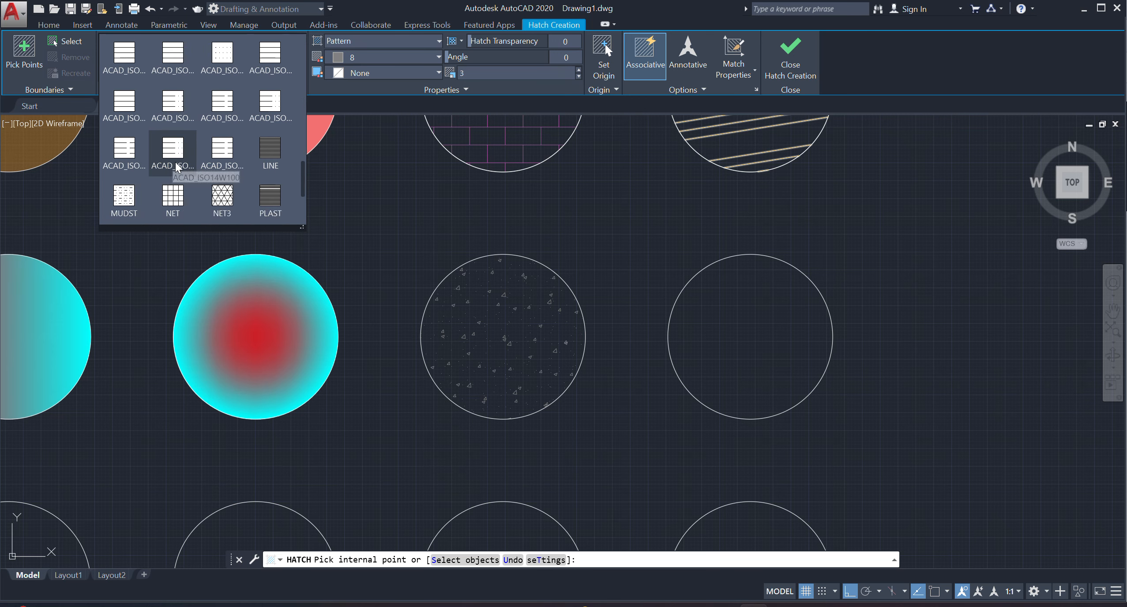
scroll(177, 168, "down", 1)
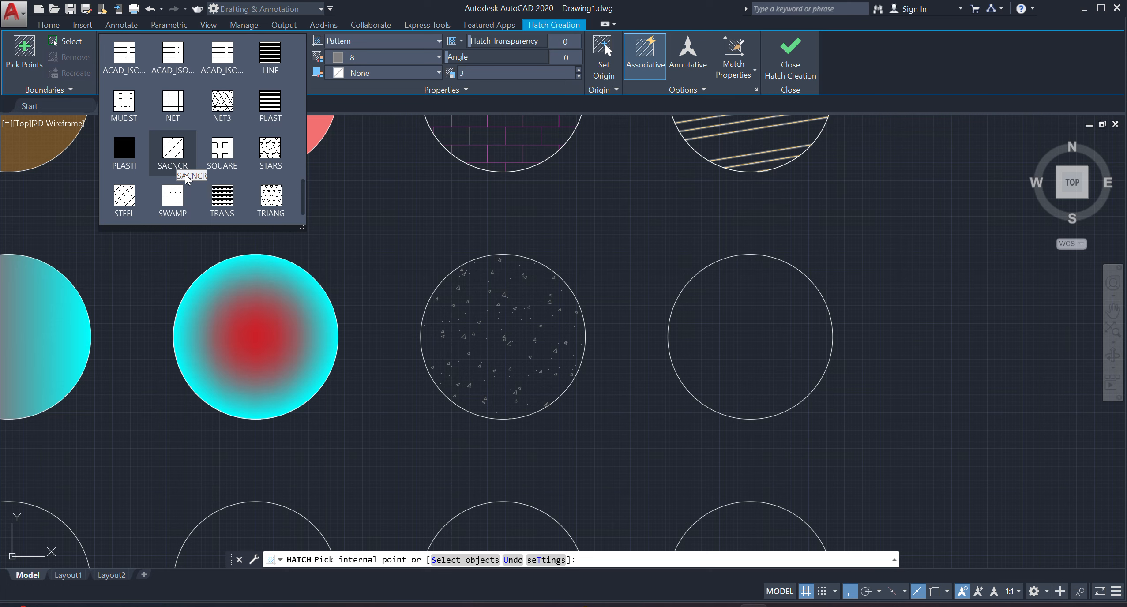
scroll(186, 176, "down", 1)
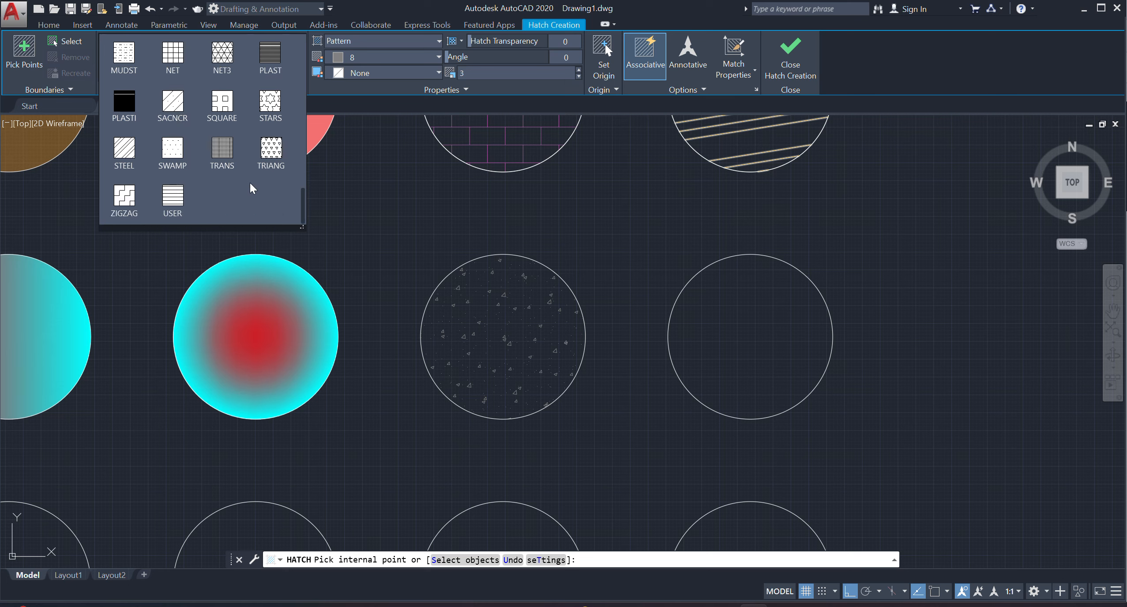
scroll(173, 176, "up", 3)
scroll(173, 176, "up", 10)
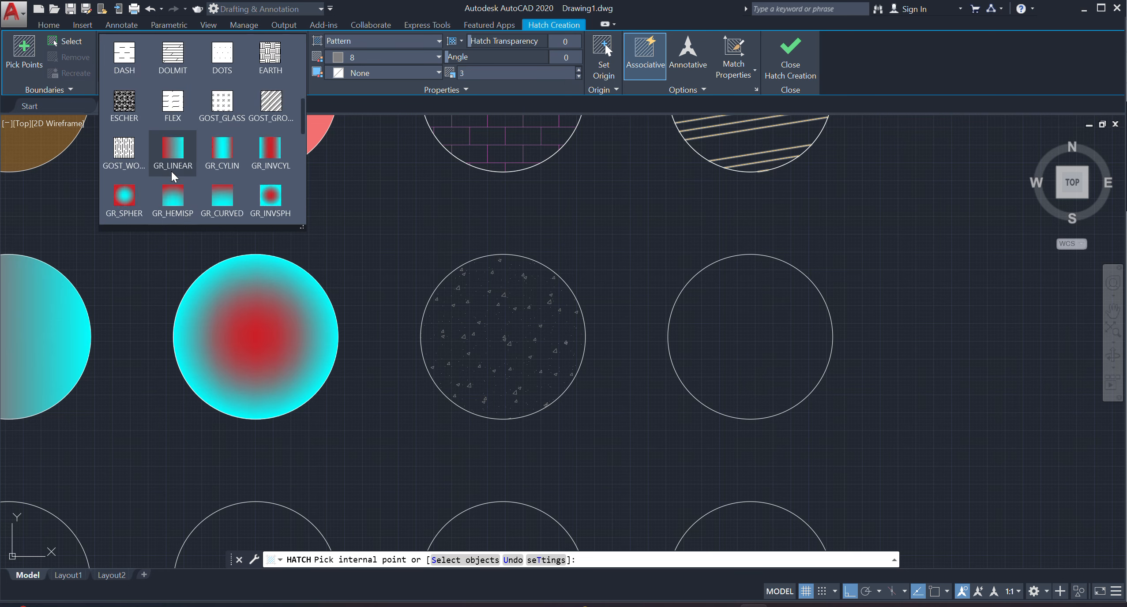
scroll(174, 177, "up", 1)
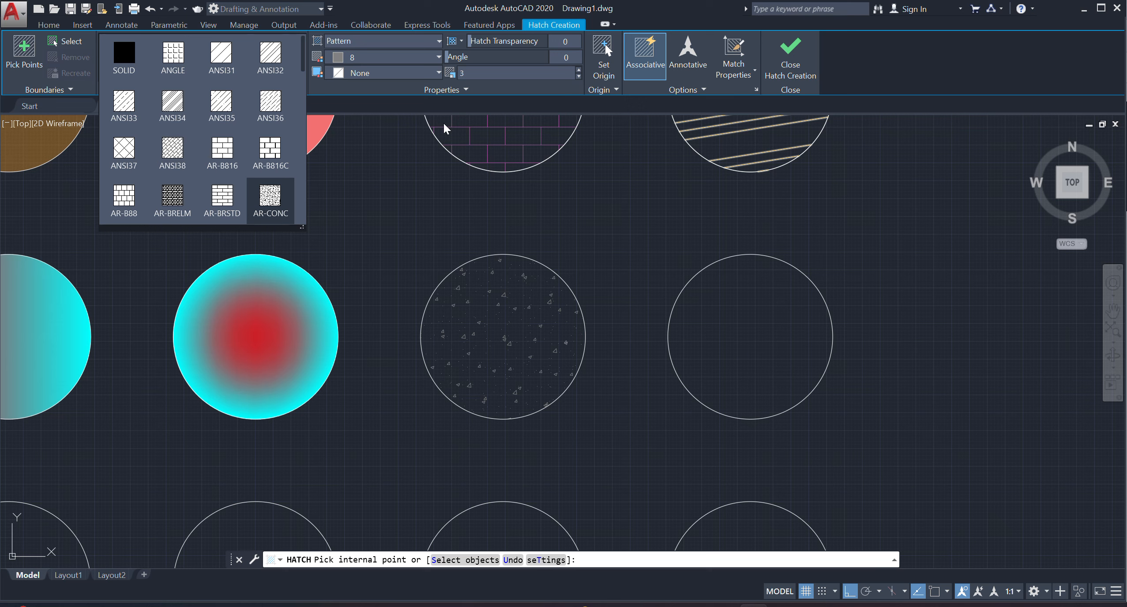
left_click(352, 149)
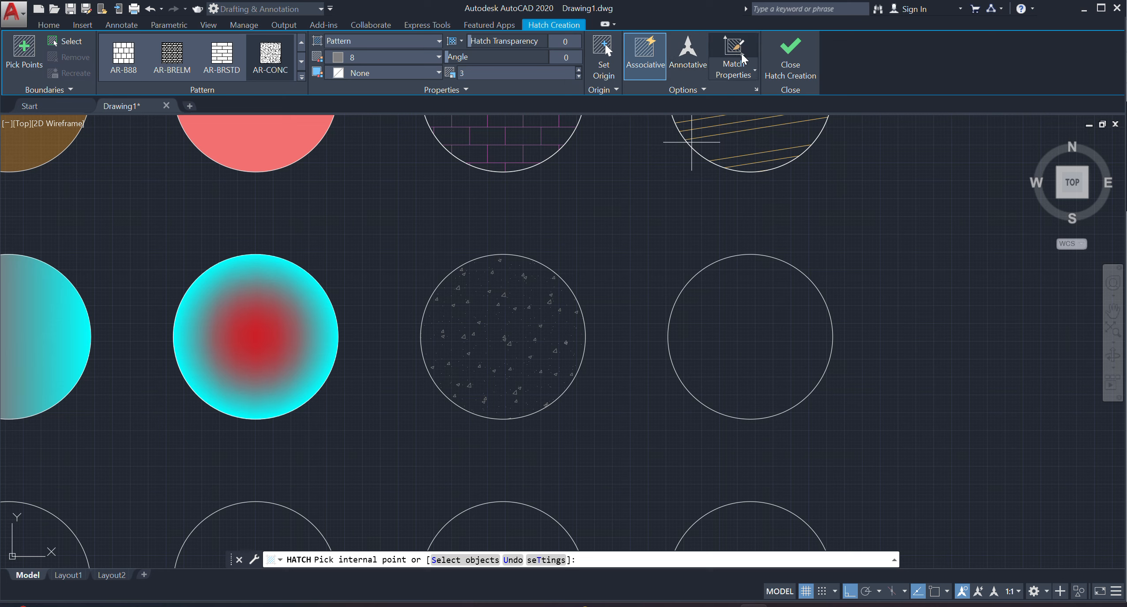
key("Escape")
Match the AR-CONC hatch in the second row's third circle to the radial gradient of the circle beside it.
left_click(501, 300)
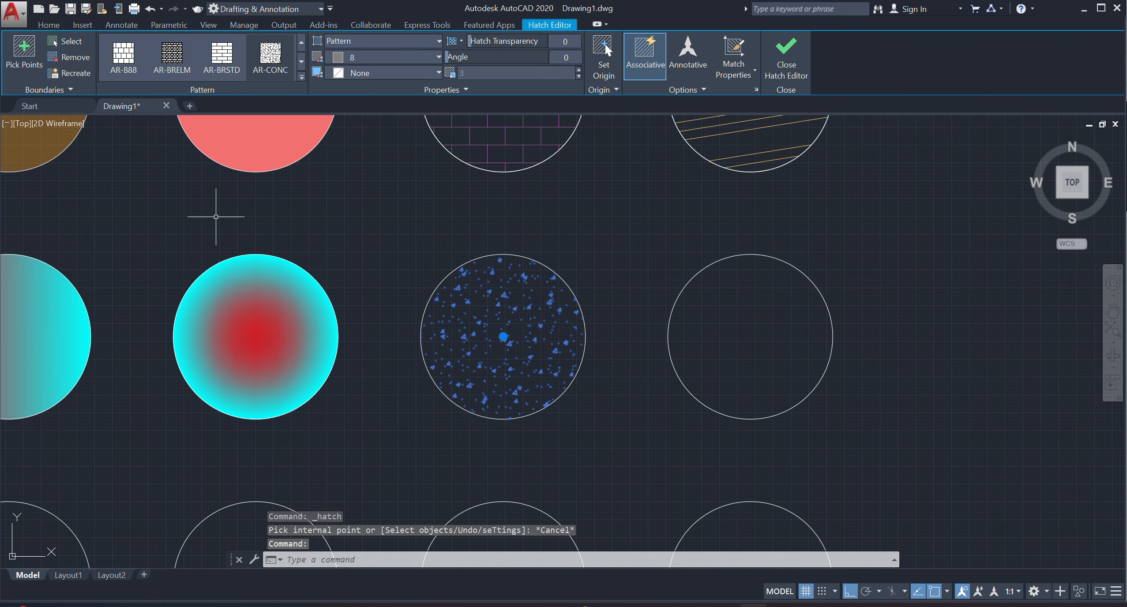
left_click(730, 49)
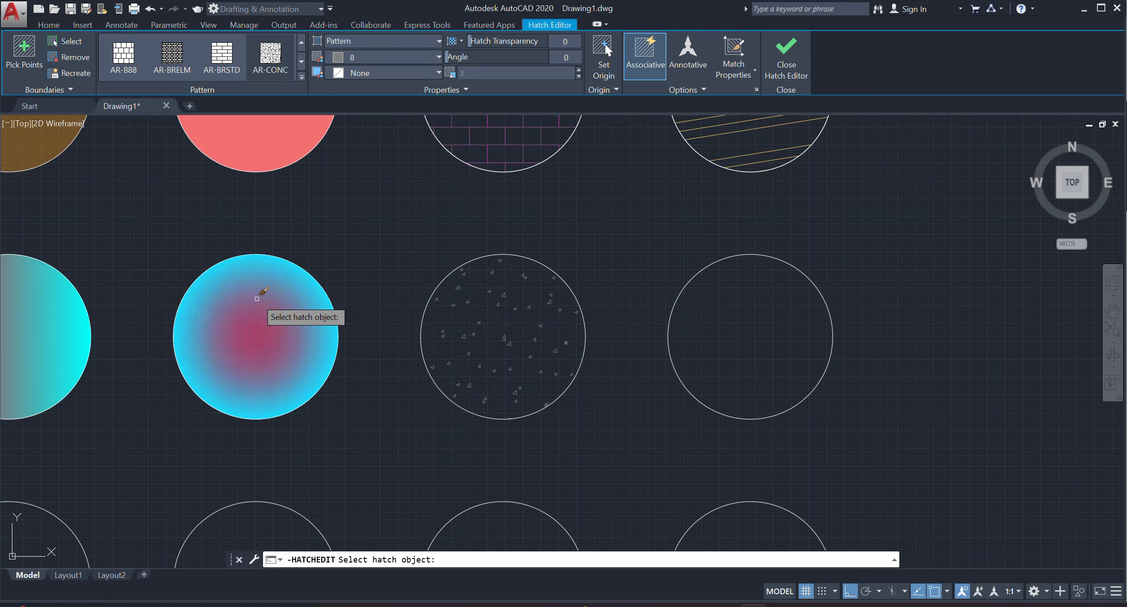
left_click(256, 304)
mouse_move(496, 365)
middle_mouse_down()
mouse_move(600, 402)
mouse_move(565, 441)
middle_mouse_up()
left_click(786, 52)
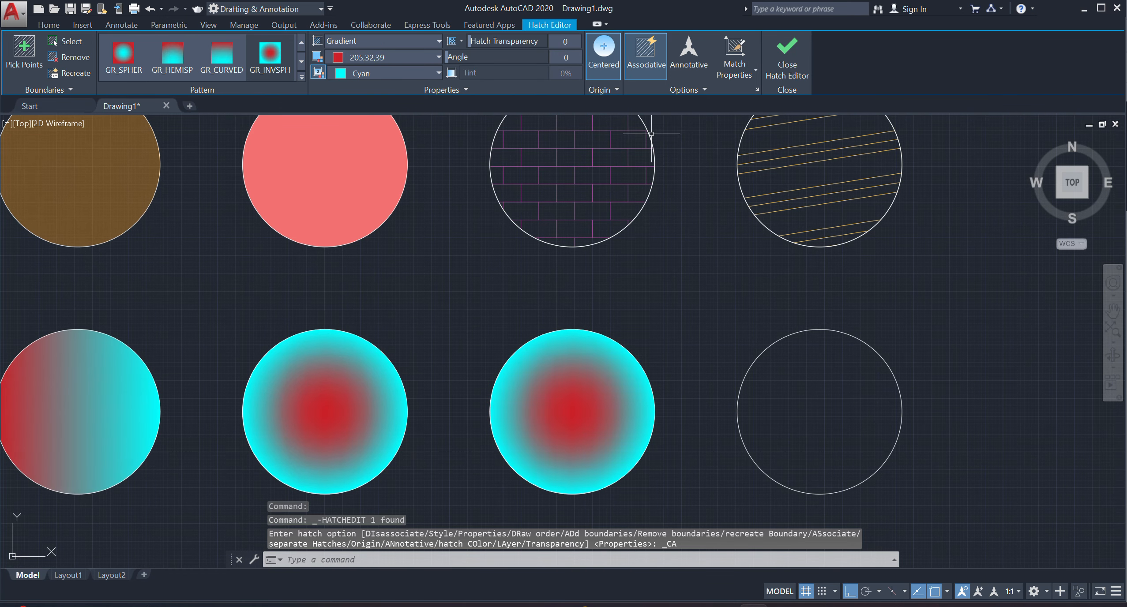
Match the brick hatch in the third top-row circle to the angled line hatch of the fourth top-row circle.
left_click(594, 166)
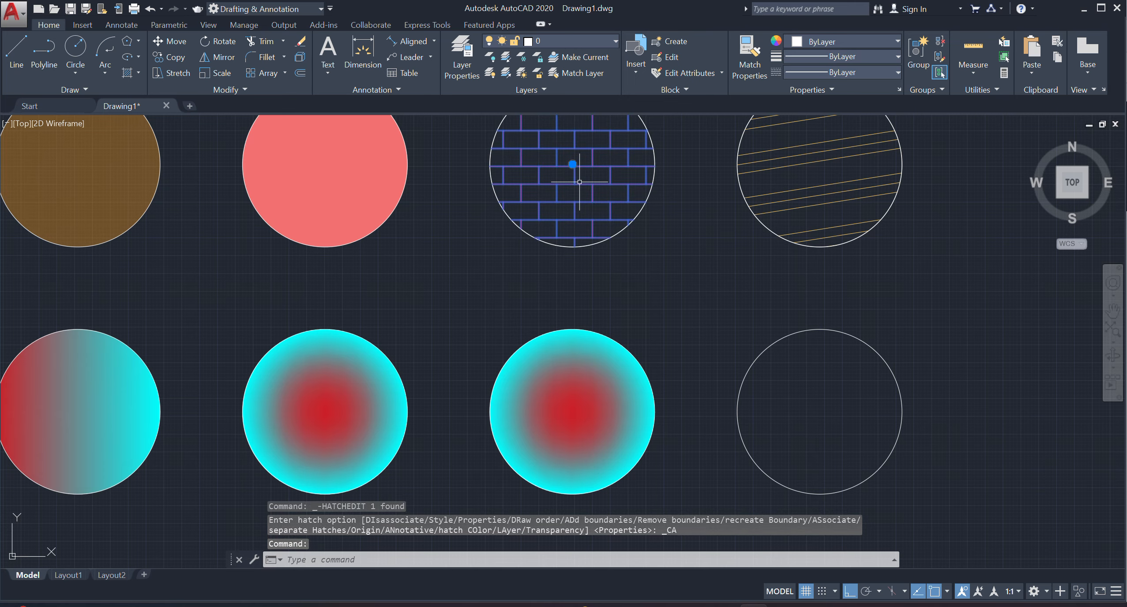
middle_click_drag(568, 186, 499, 284)
left_click(726, 65)
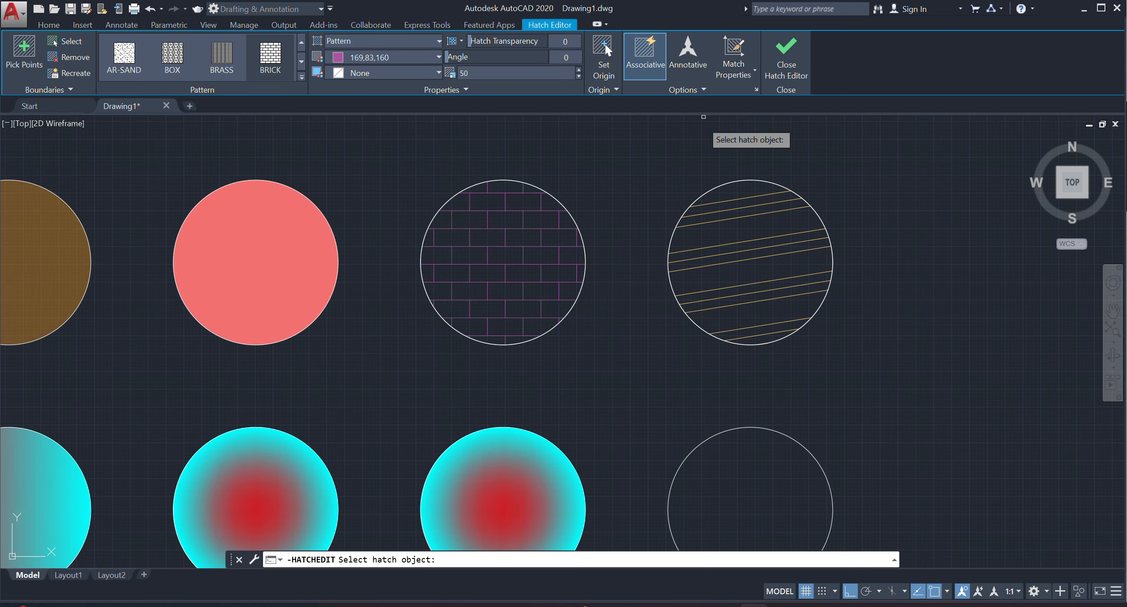
left_click(706, 211)
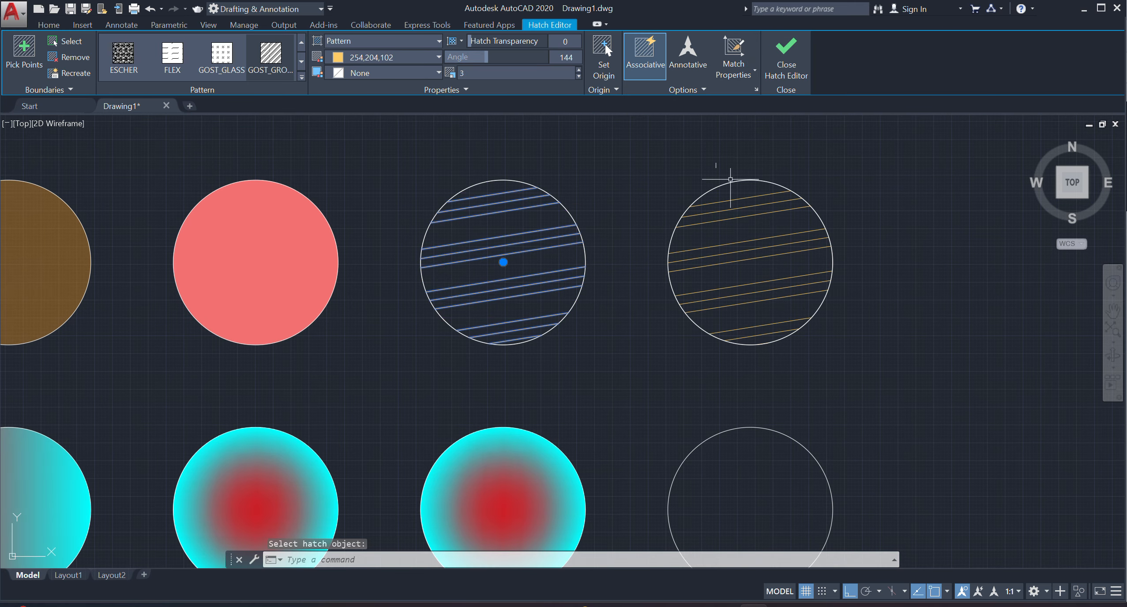
left_click(786, 52)
scroll(517, 255, "down", 2)
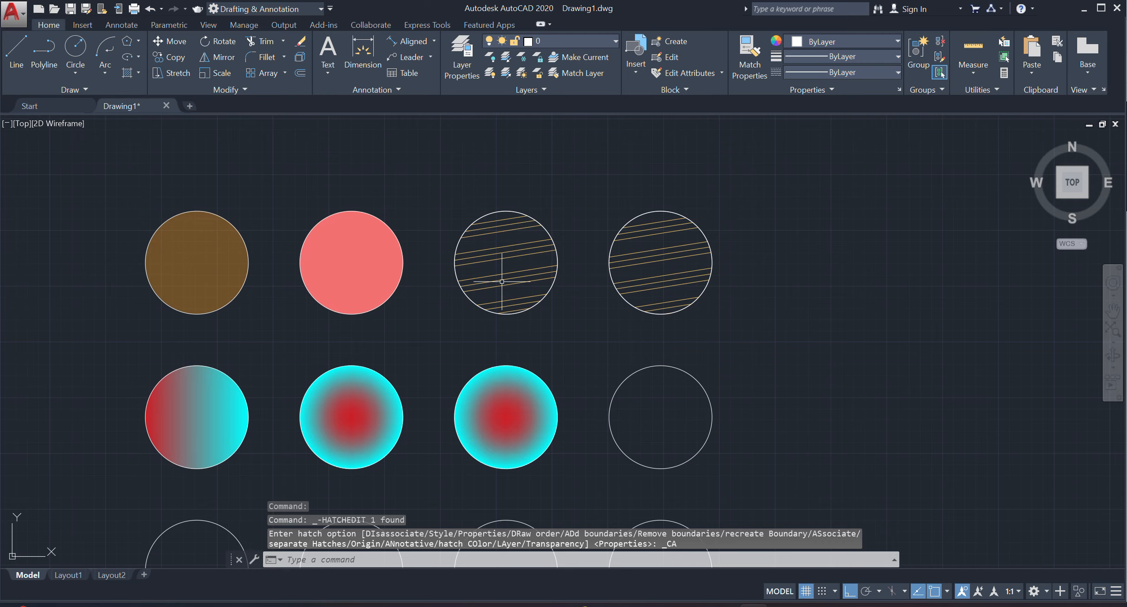
scroll(407, 250, "down", 2)
middle_click_drag(407, 318, 426, 303)
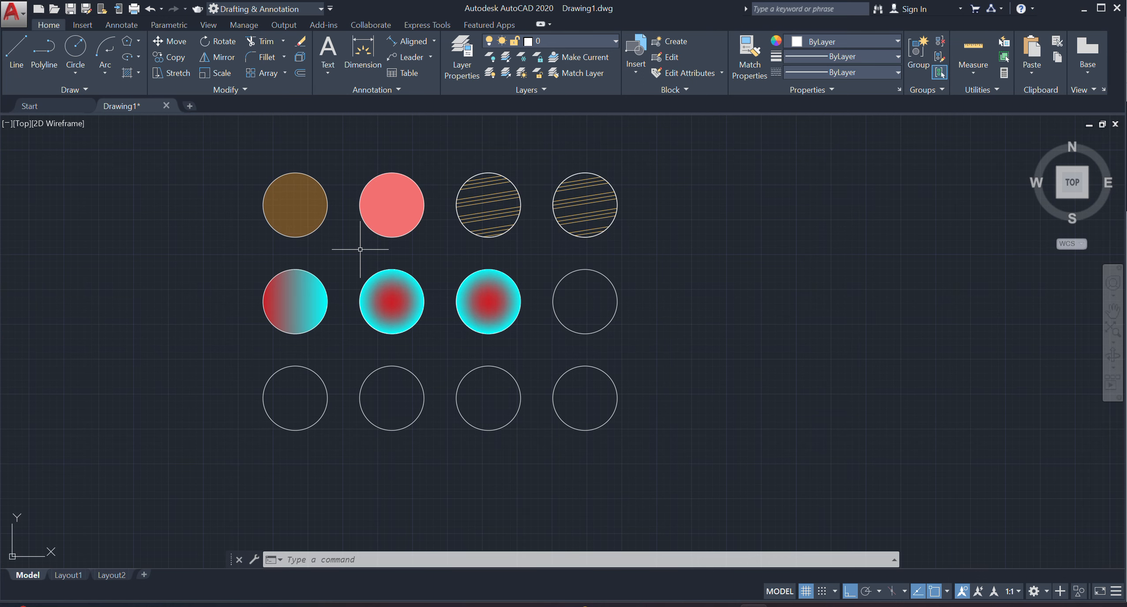
scroll(360, 249, "up", 3)
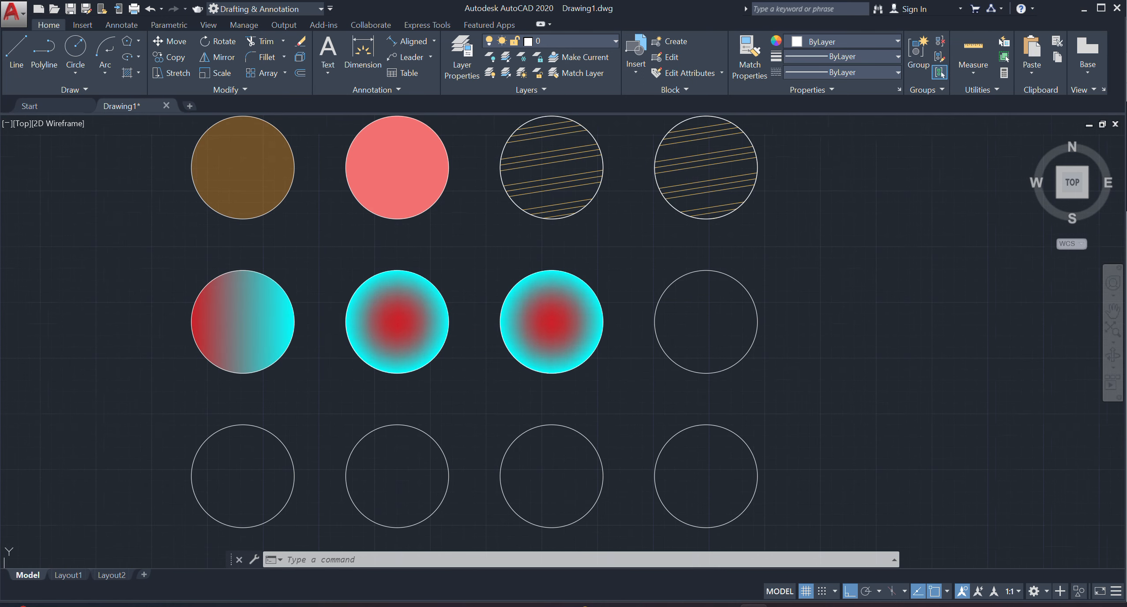
scroll(343, 353, "down", 3)
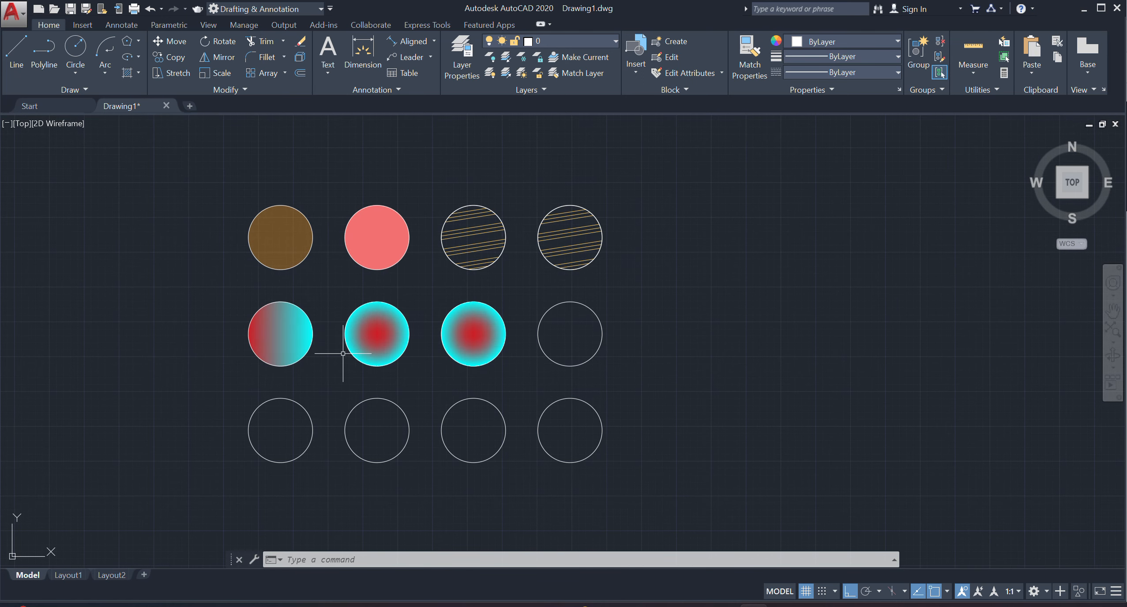
Start the Hatch command by its HA entry and review the available patterns and gradients.
type("HATCH")
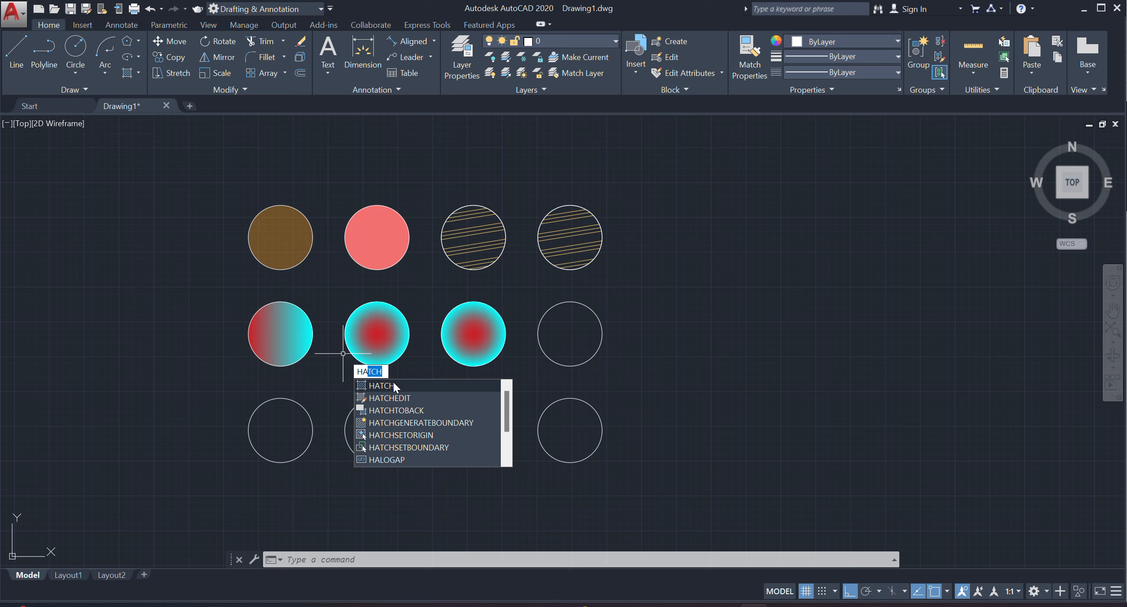
left_click(381, 386)
left_click(301, 78)
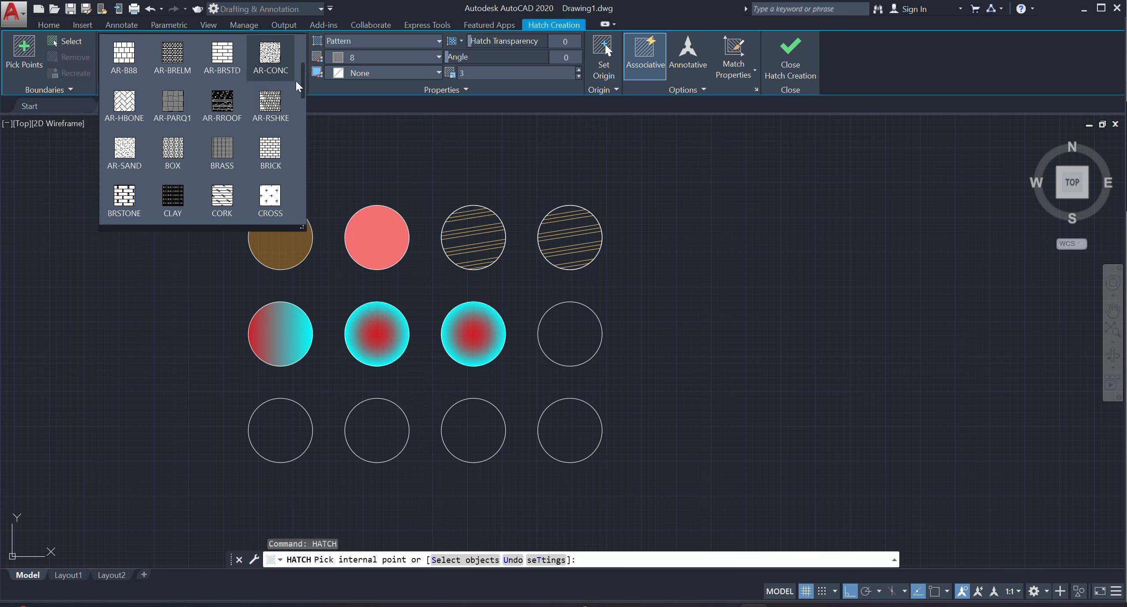
scroll(202, 117, "up", 2)
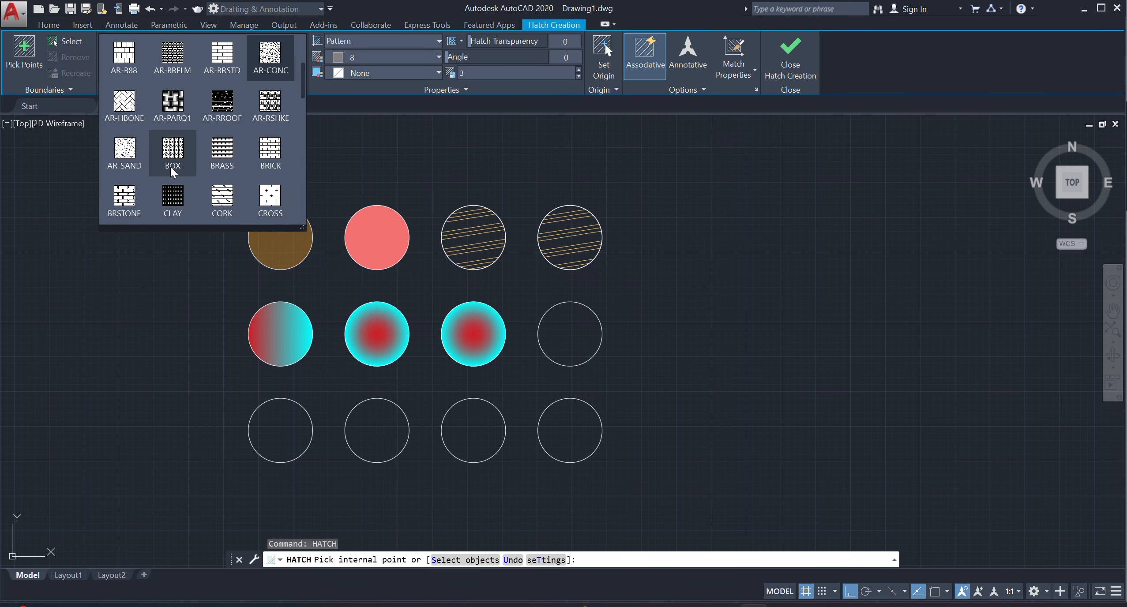
scroll(199, 176, "down", 5)
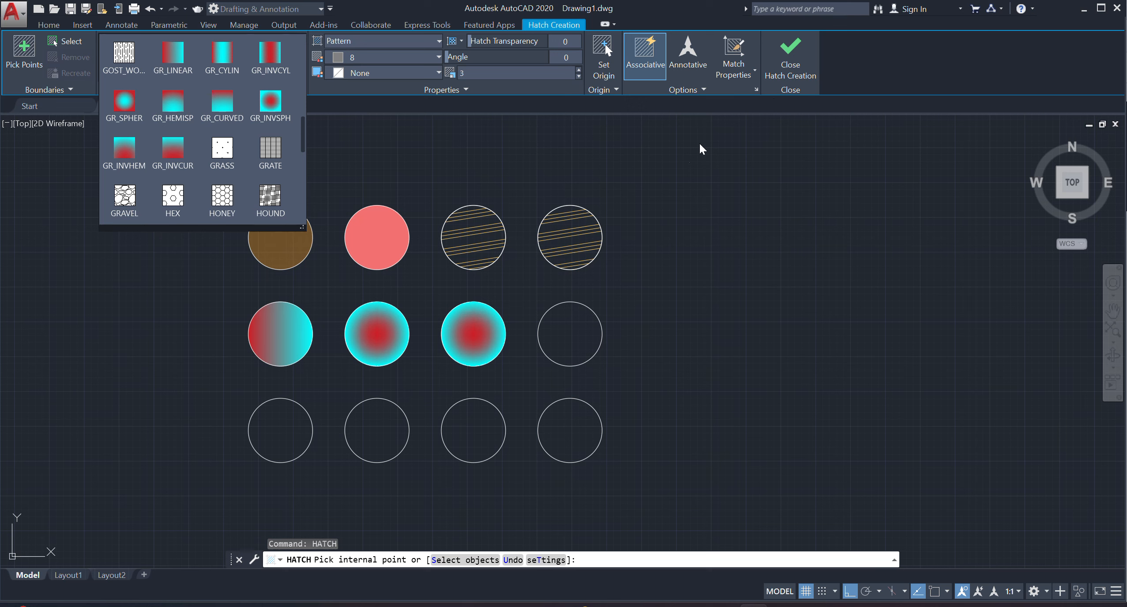
left_click(644, 187)
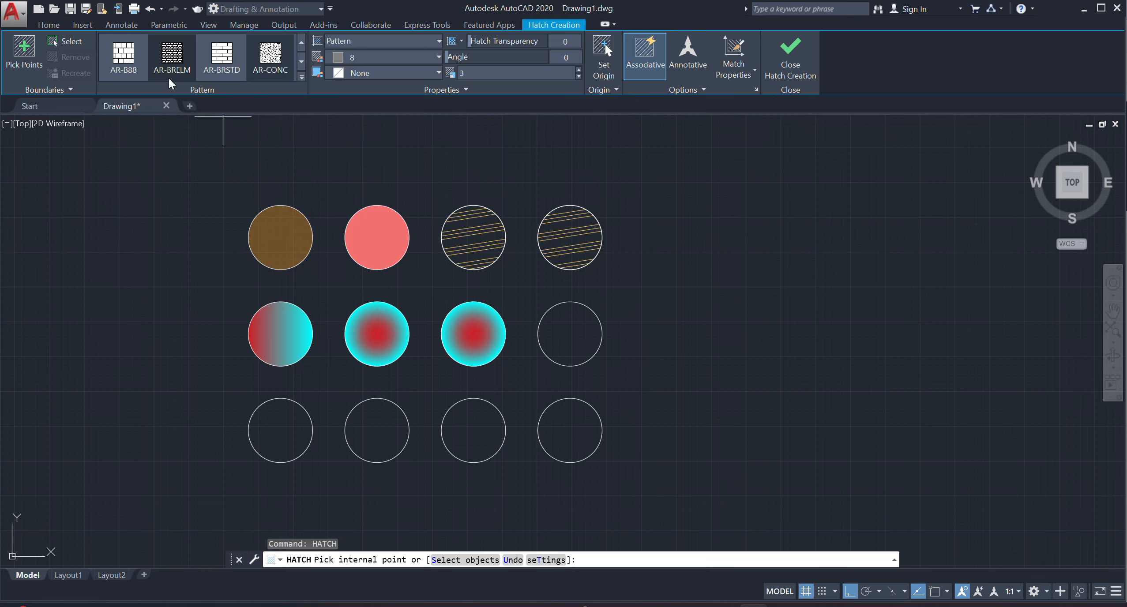
Return to the drawing tools and show the available ellipse methods.
left_click(46, 25)
left_click(138, 56)
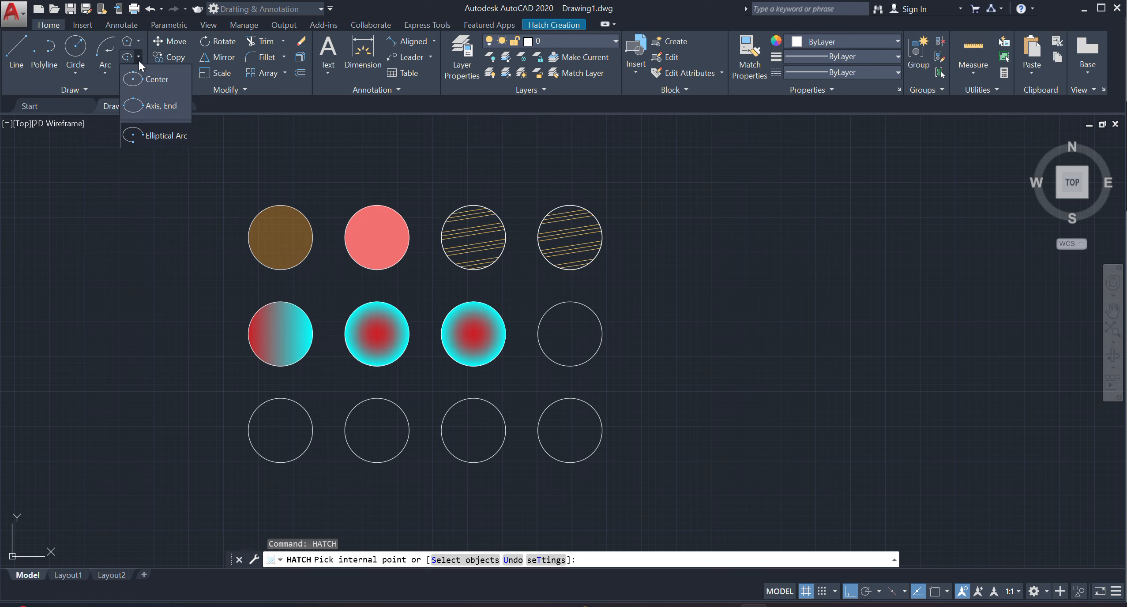